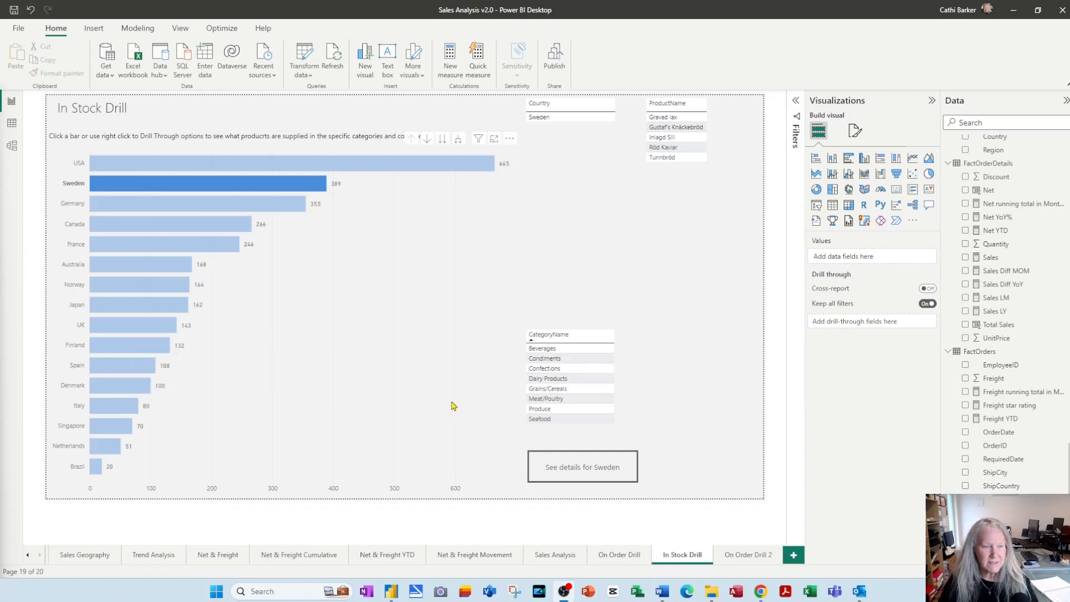
Open the Sales Analysis report page and collapse the Data and Visualizations panes to enlarge the canvas
left_click(539, 558)
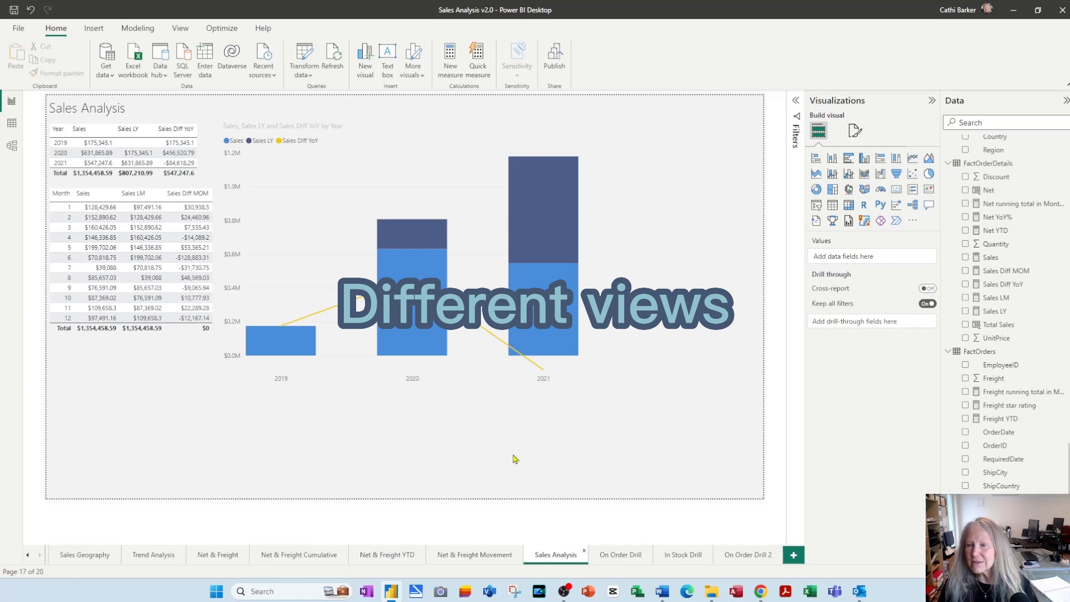
left_click(1066, 101)
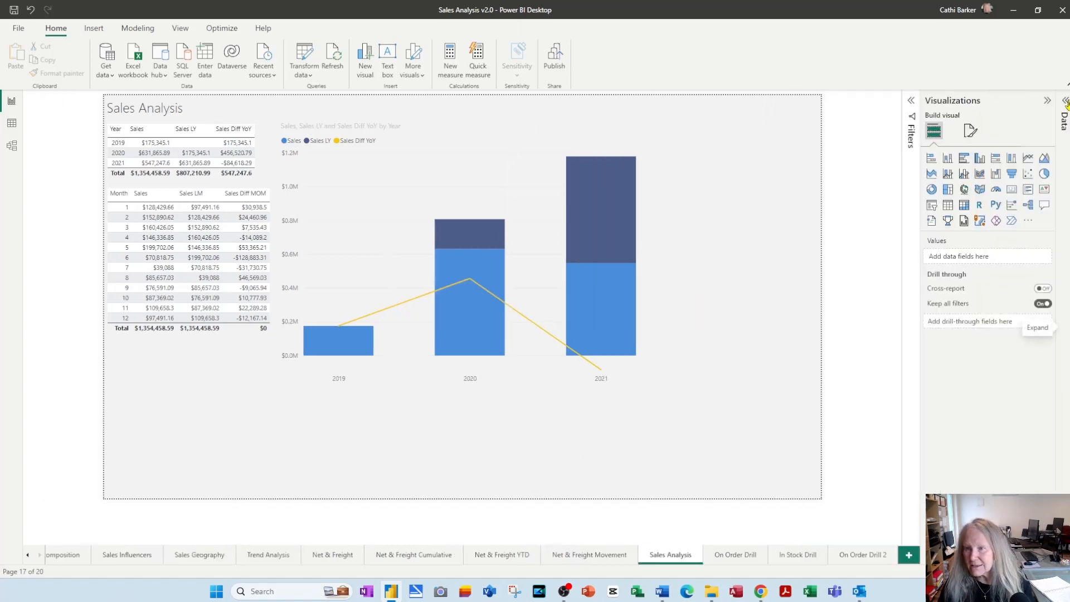
left_click(1047, 101)
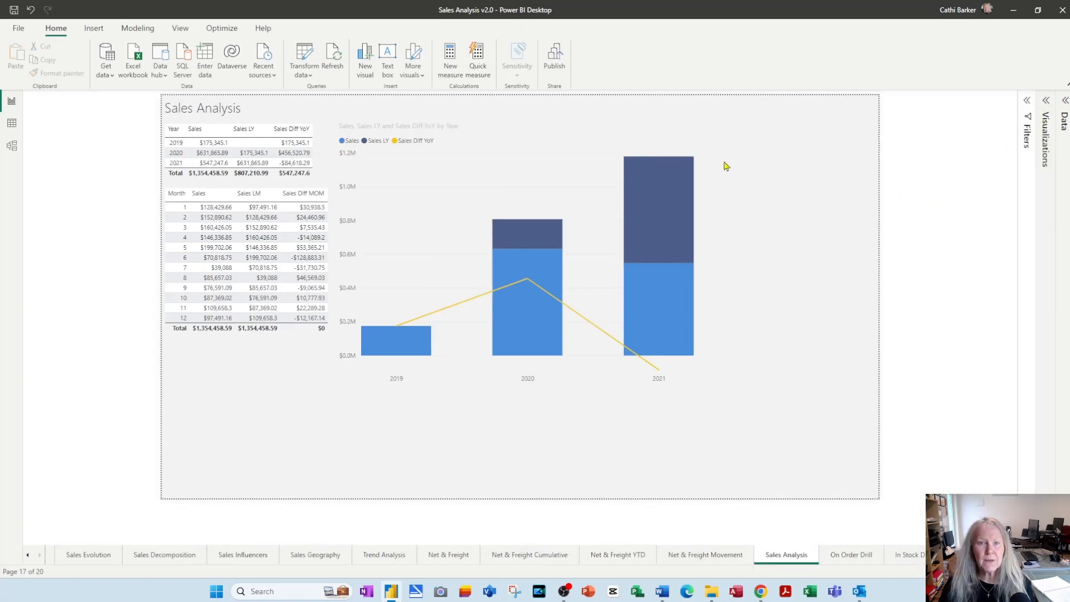
Show the Bookmarks and Selection panes beside the Sales Analysis page
left_click(184, 32)
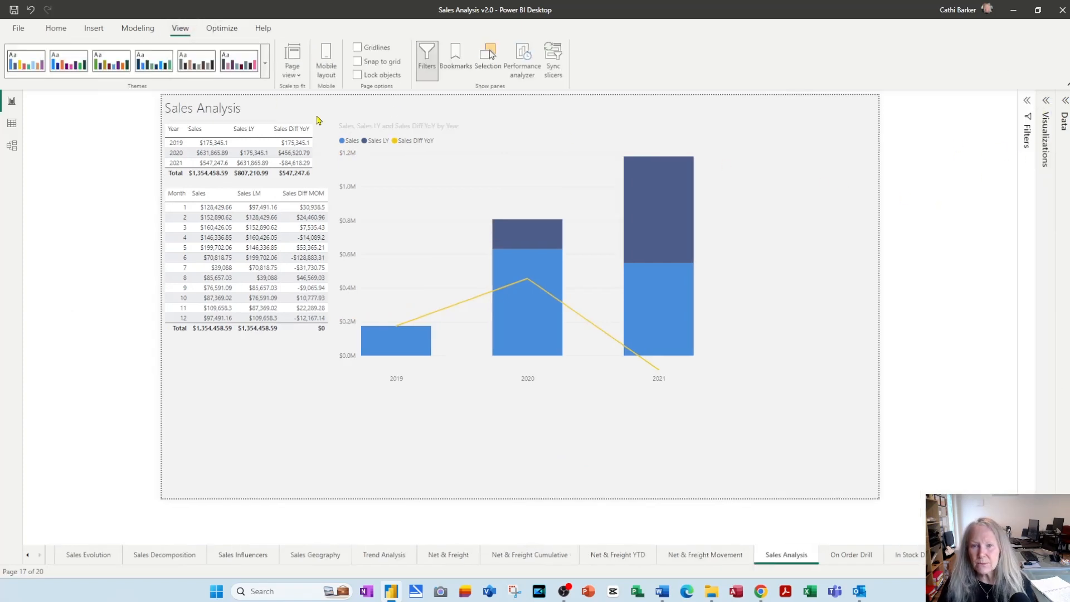
left_click(451, 64)
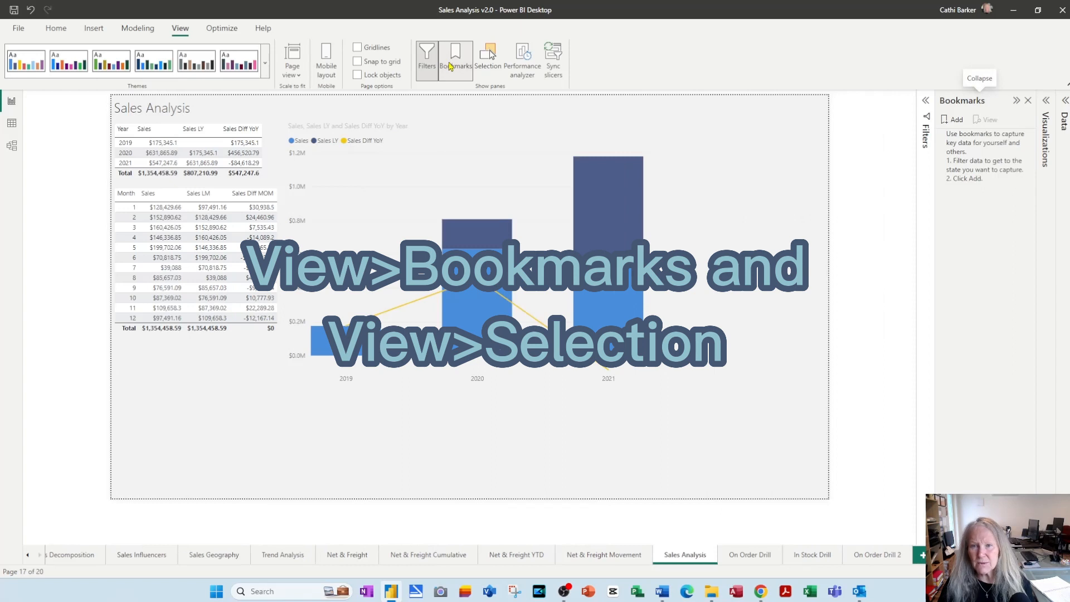
left_click(493, 68)
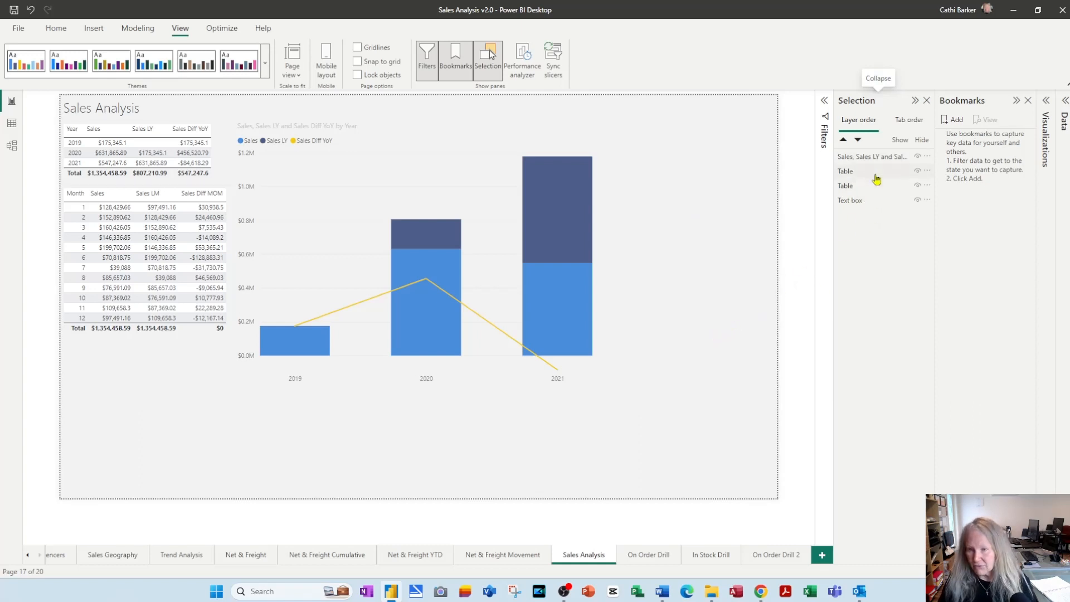
Examine which visual on the page each entry in the layer order stands for
left_click(870, 161)
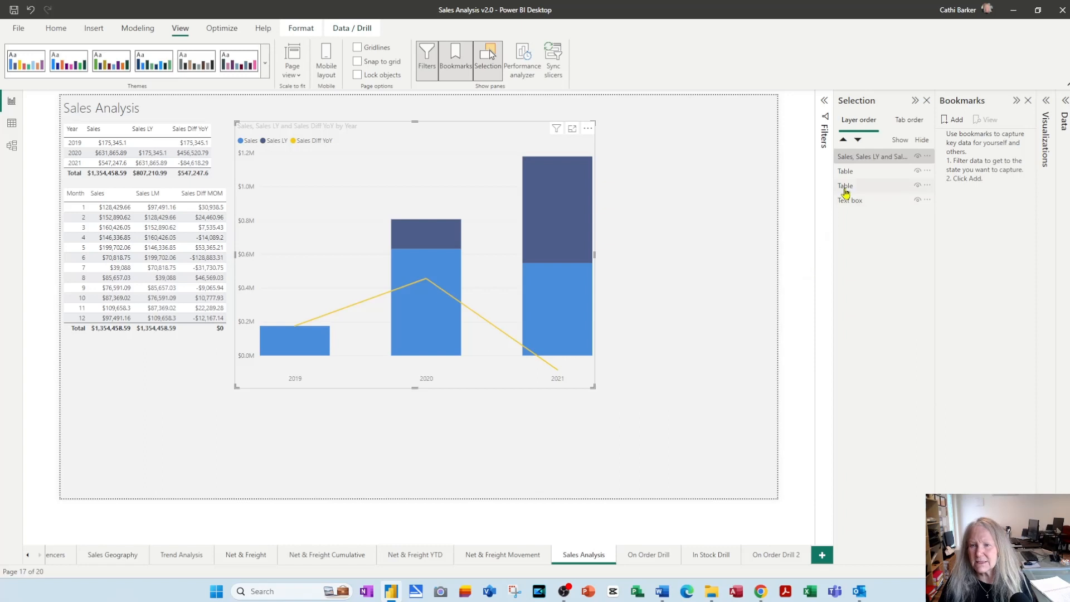
left_click(847, 172)
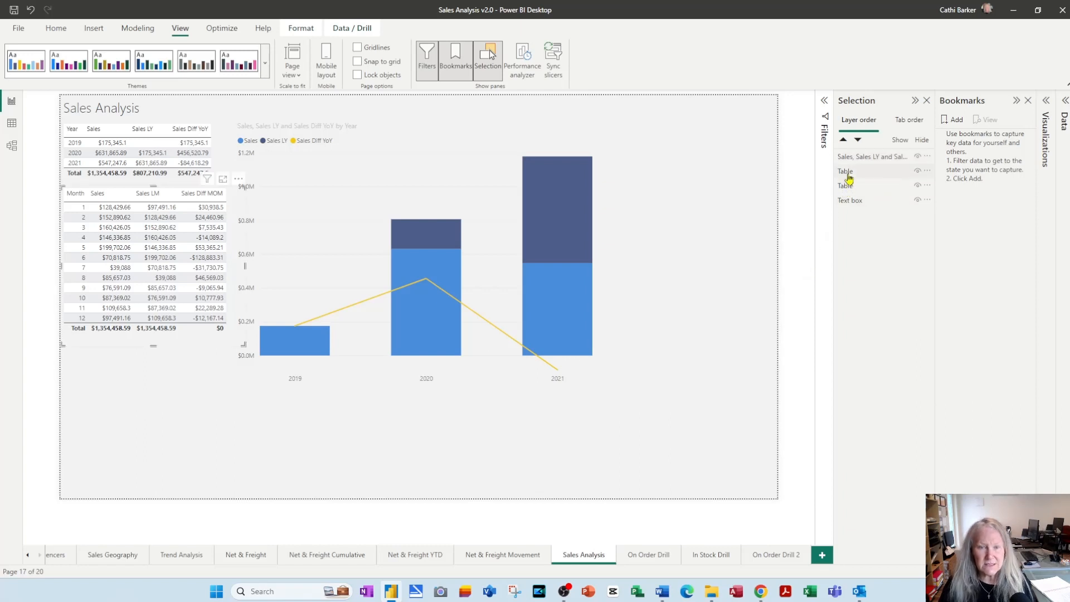
left_click(851, 189)
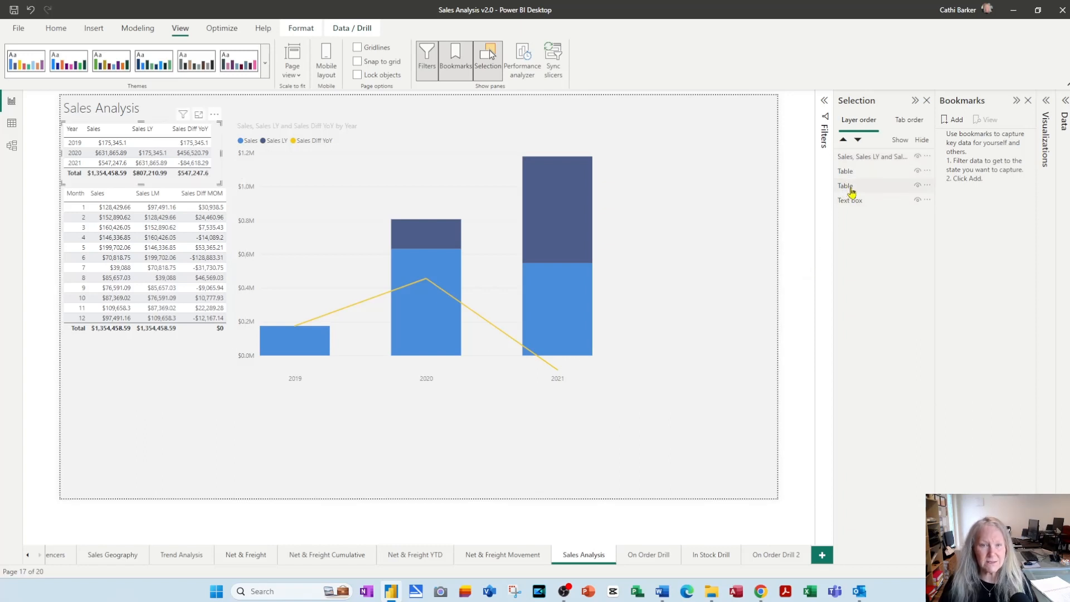
left_click(854, 208)
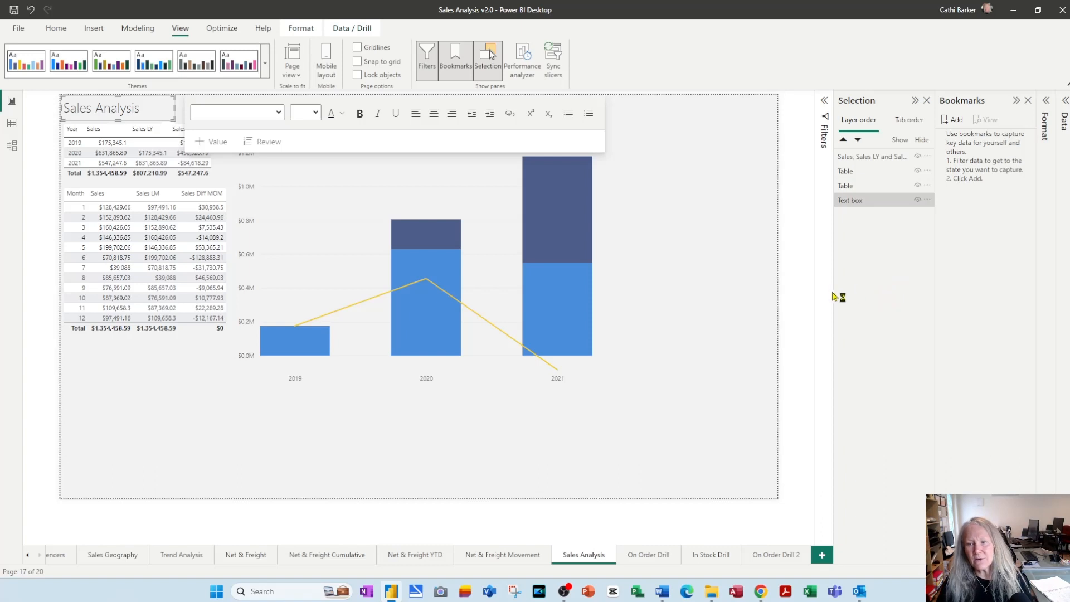
Widen the Selection pane and rename the monthly sales table's layer as Month Table
left_click_drag(833, 293, 817, 290)
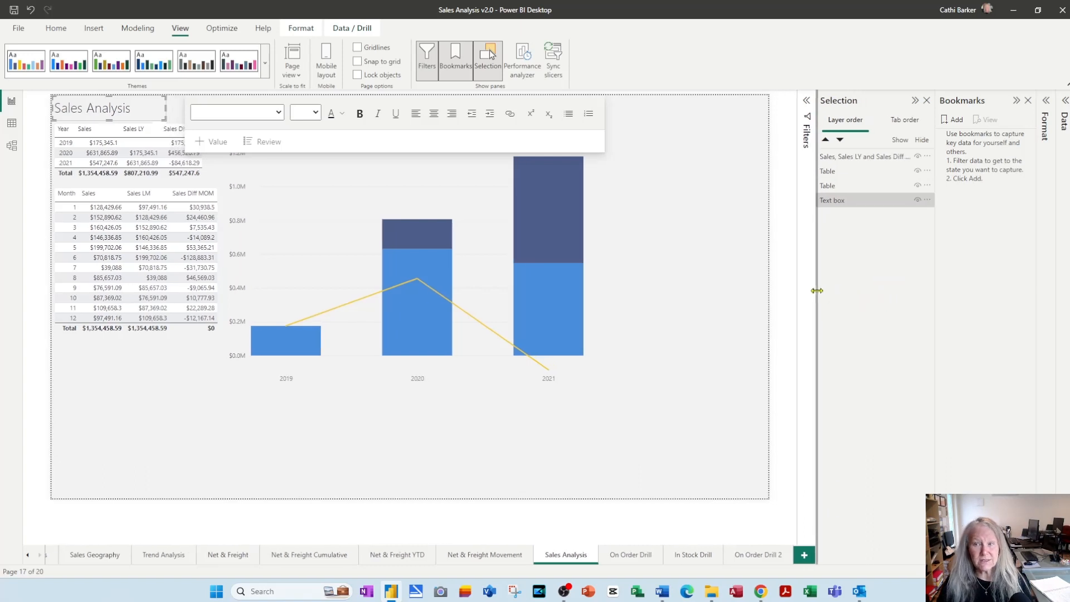
left_click(701, 315)
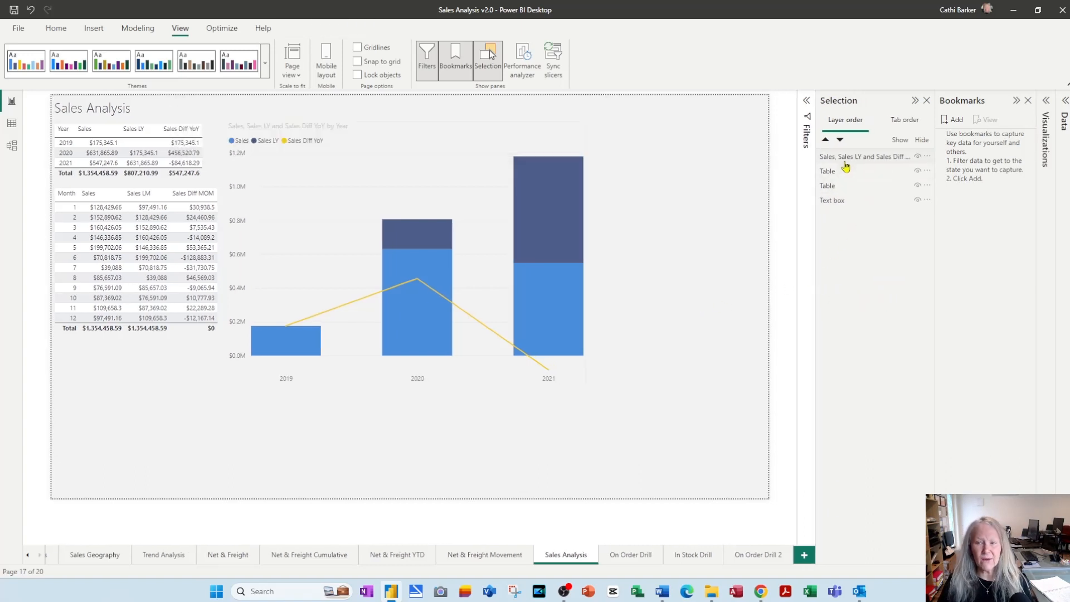
left_click(843, 158)
left_click(842, 172)
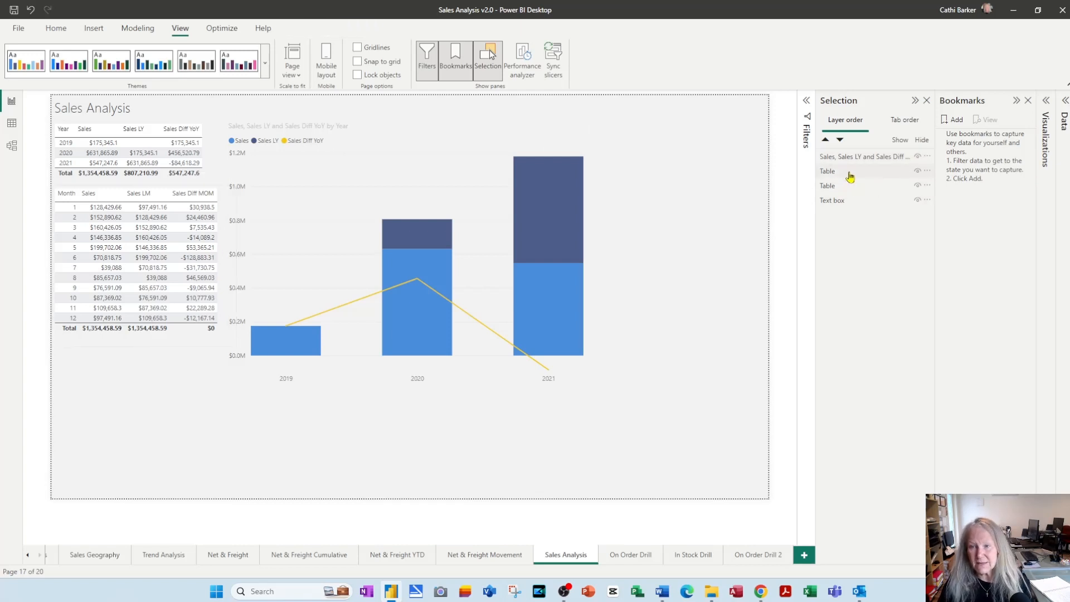
double_click(848, 172)
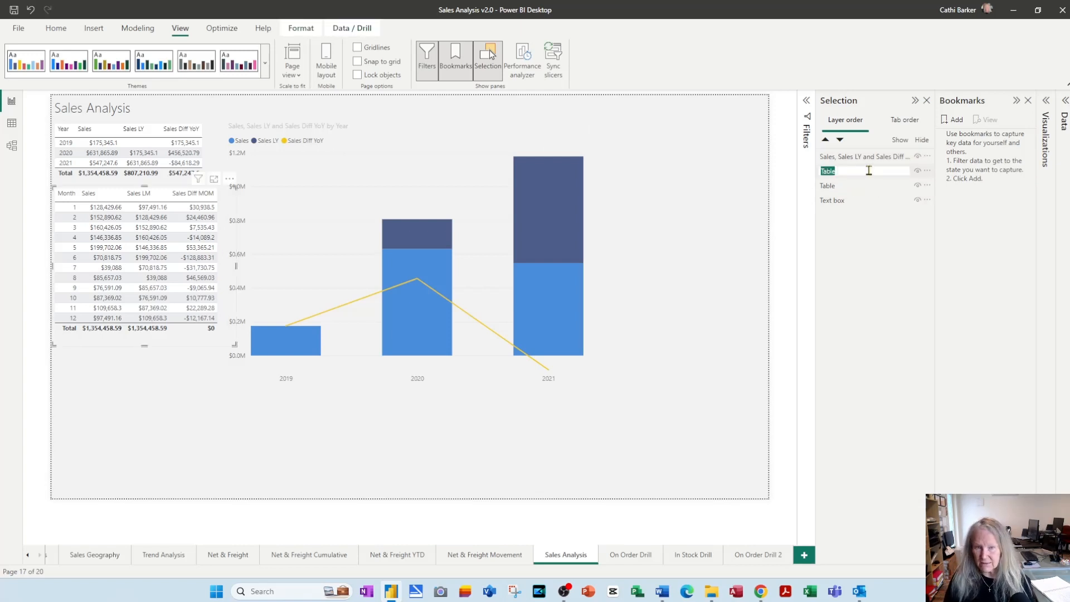
type("Month")
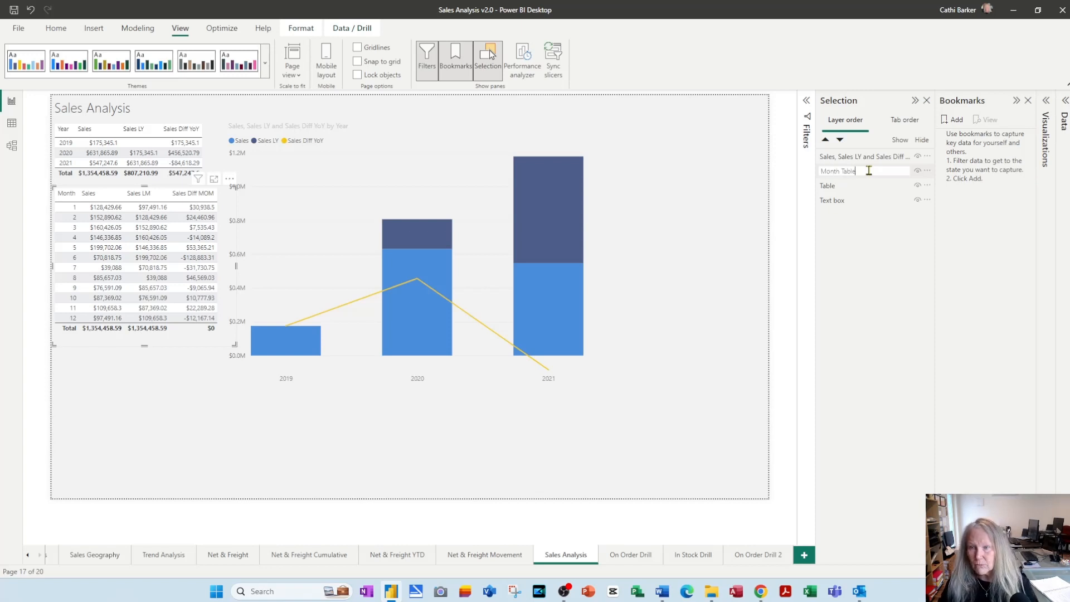
key("Return")
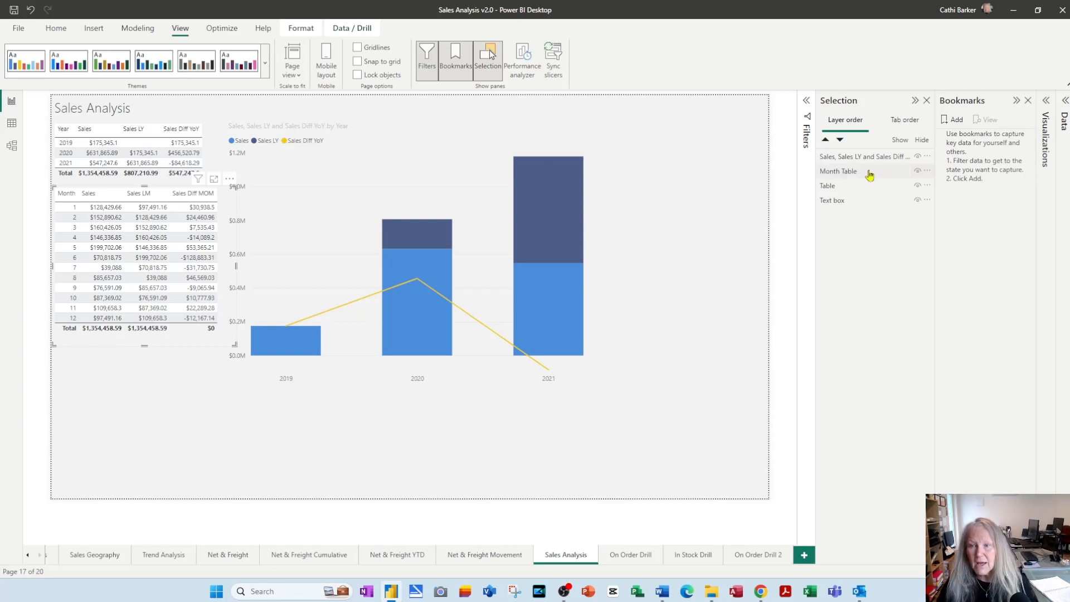
Rename the yearly sales table's layer as Year Table and the text box layer as Title
left_click(839, 188)
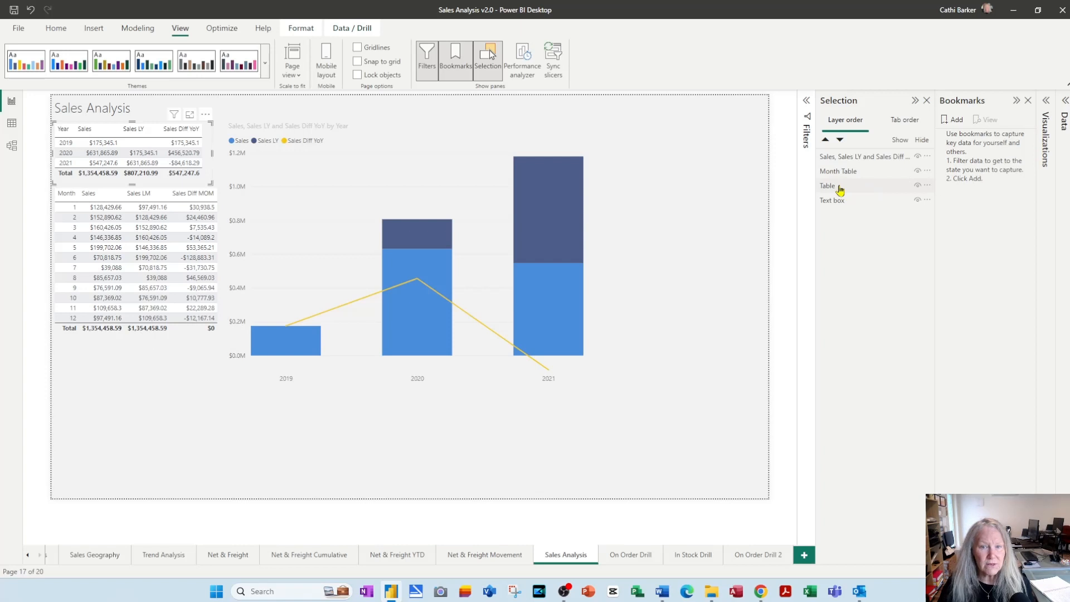
double_click(840, 187)
type("Year T")
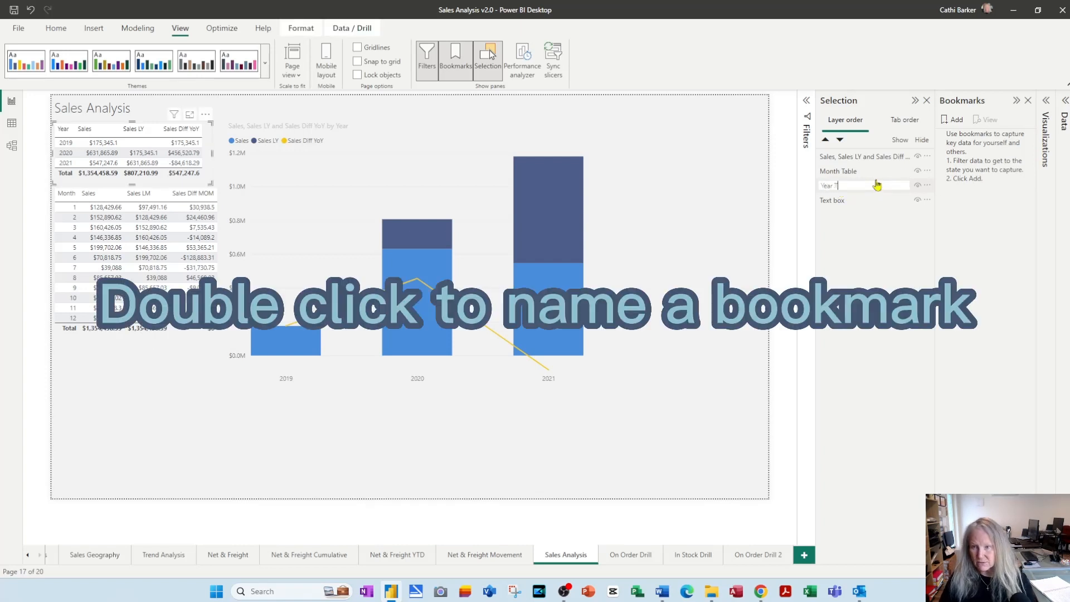
type("able")
key("Return")
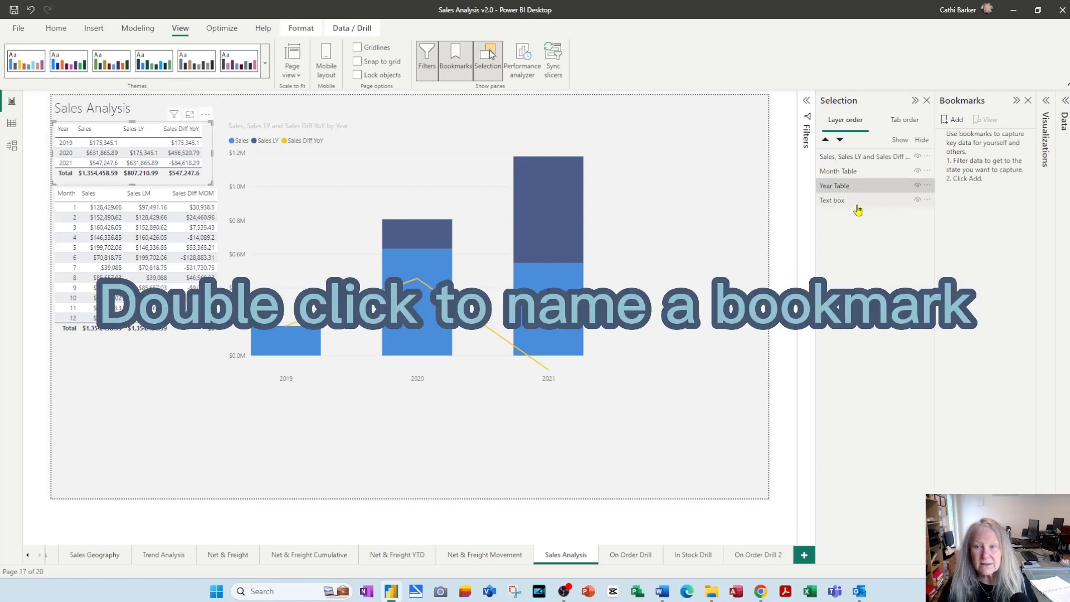
double_click(855, 200)
type("Title")
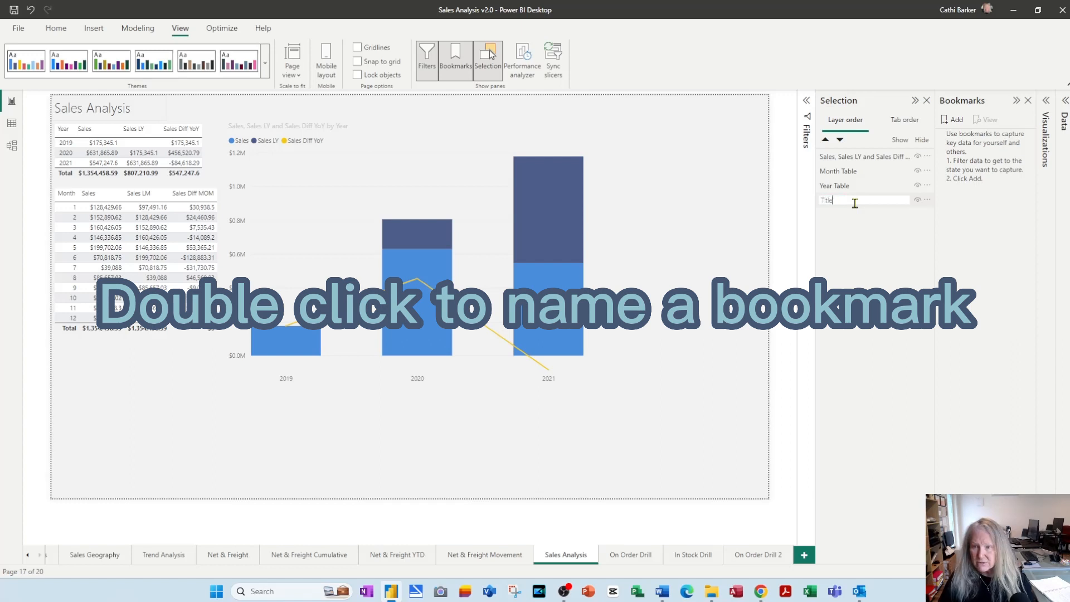
key("Return")
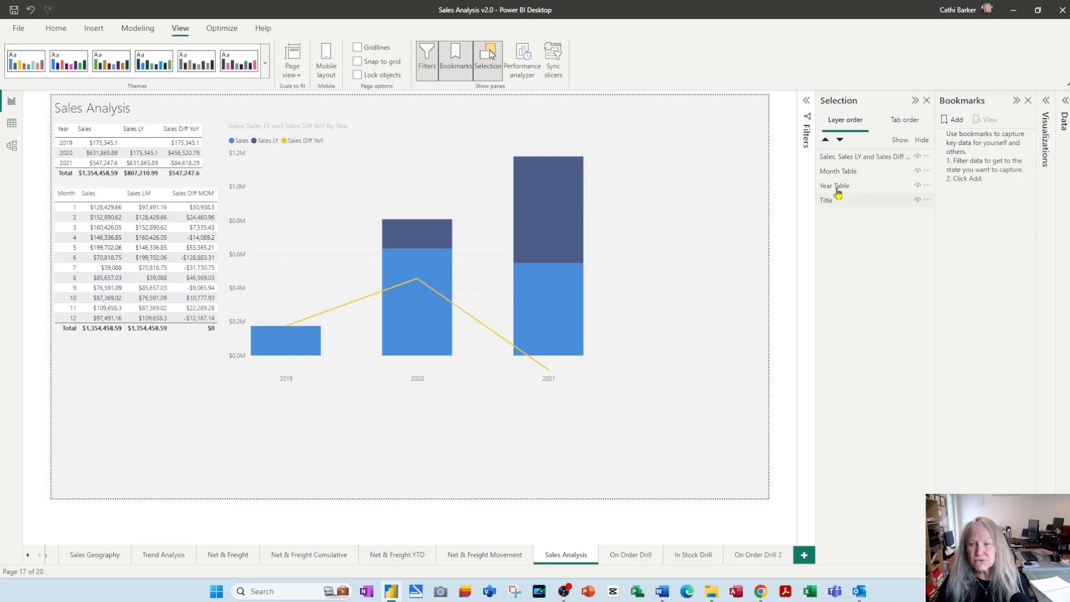
Reorder the layers to Title, Year Table, Month Table and the sales chart last
left_click_drag(836, 199, 838, 156)
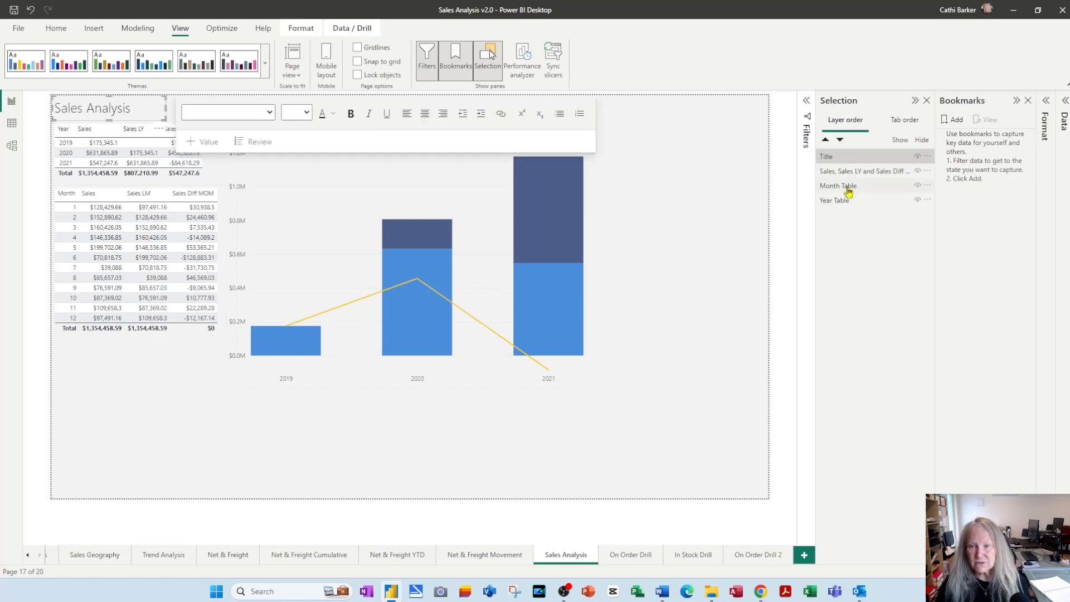
mouse_move(840, 197)
left_mouse_down()
mouse_move(838, 172)
mouse_move(834, 186)
left_mouse_up()
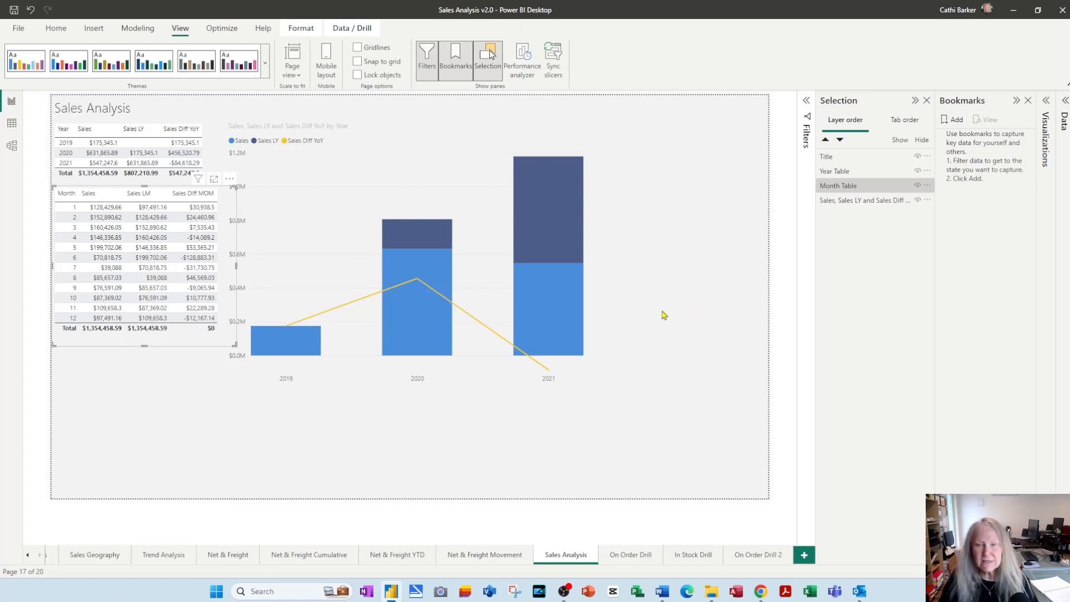
left_click(614, 261)
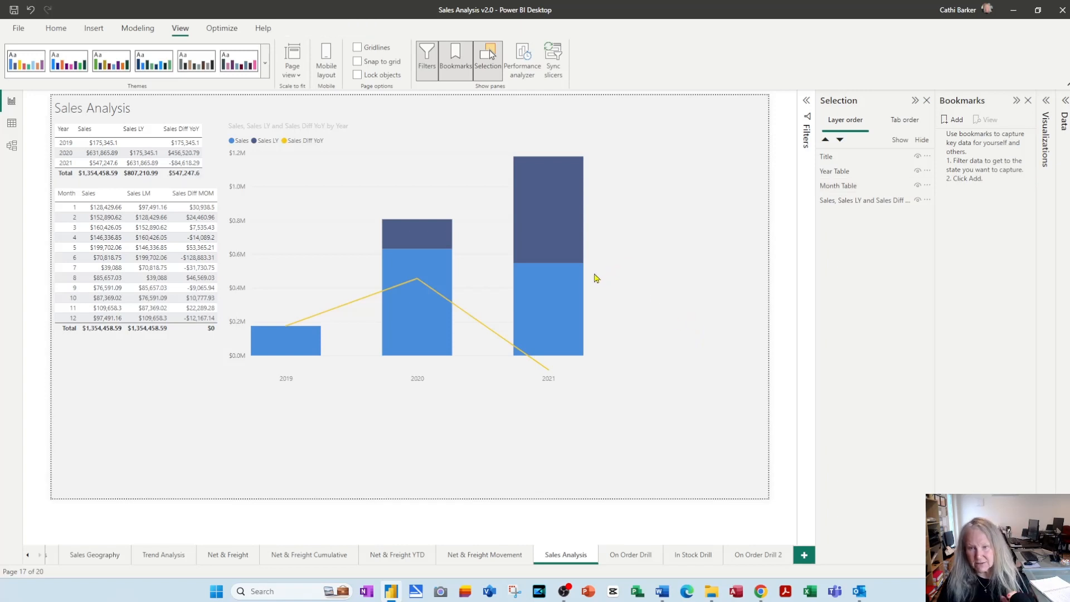
Add the Month Short and Date fields from DimDateTable below Year on the sales chart's X-axis
left_click(473, 230)
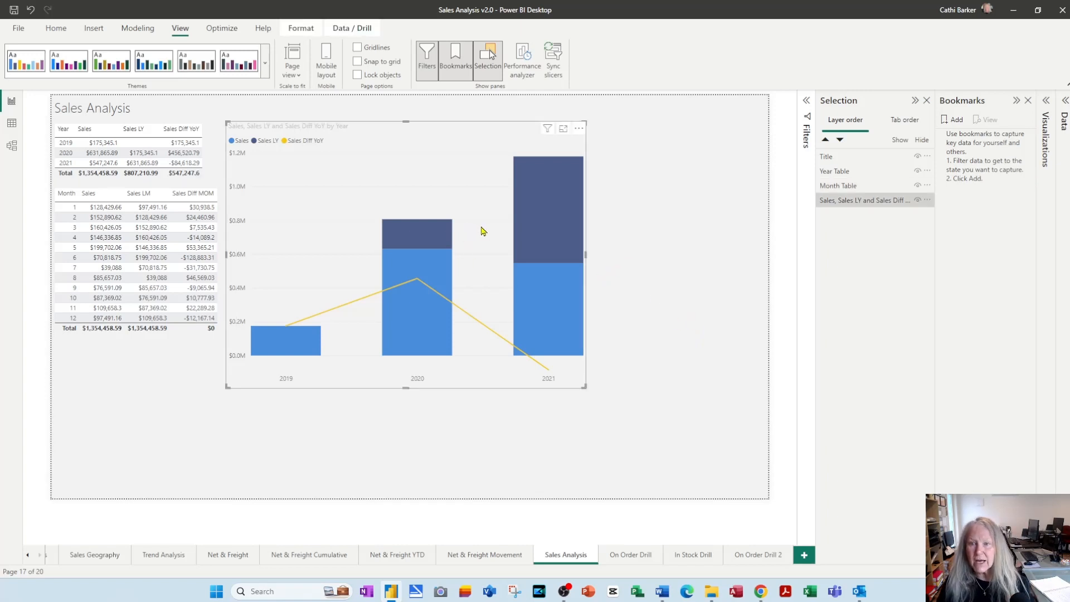
left_click(1046, 100)
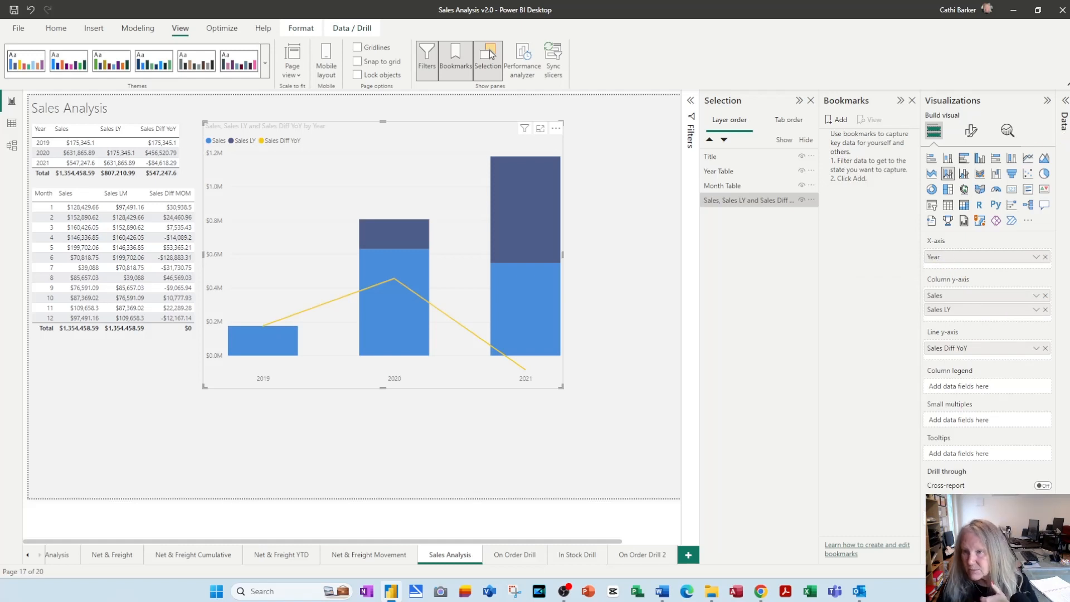
left_click(1066, 100)
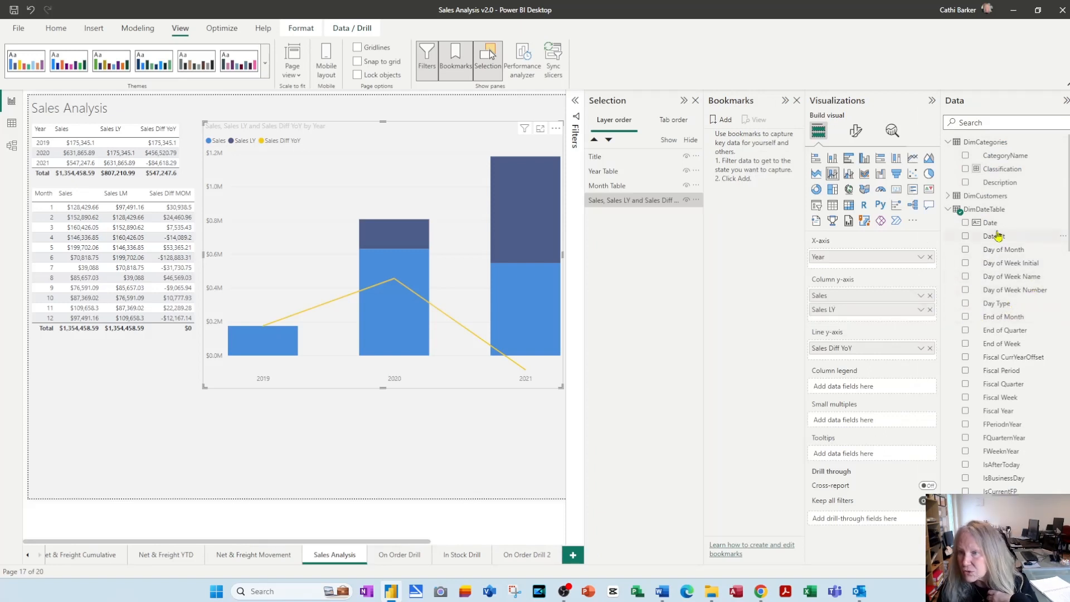
scroll(1015, 340, "down", 5)
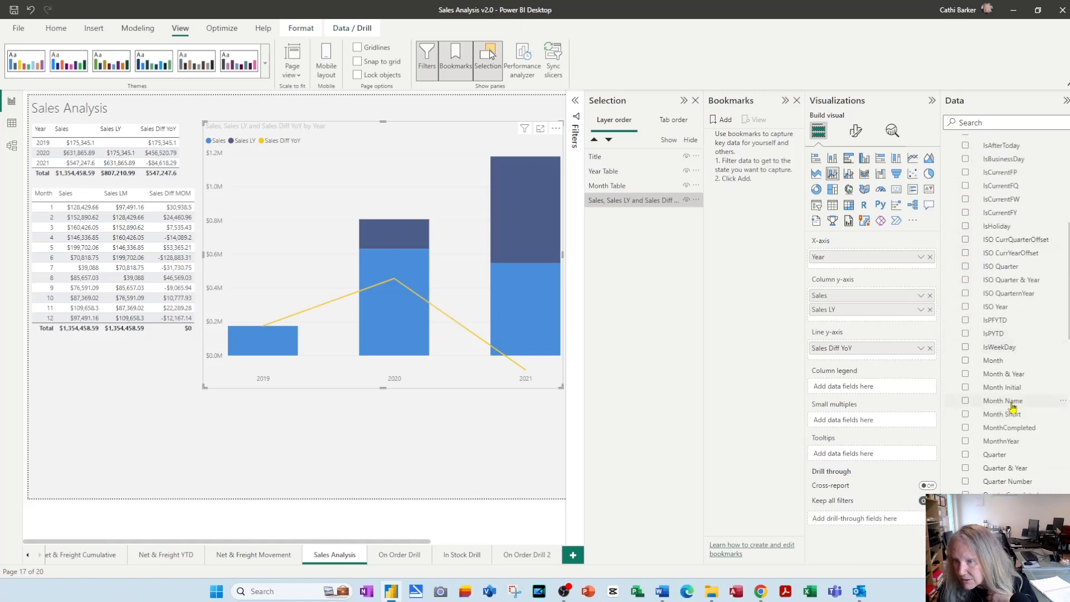
left_click_drag(1004, 414, 889, 267)
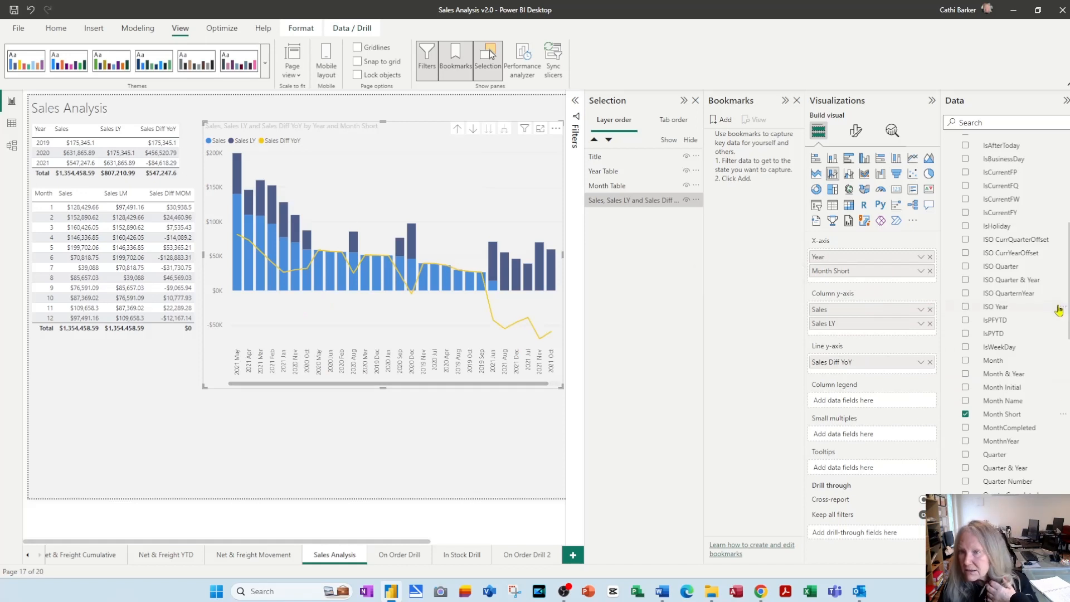
scroll(1045, 287, "up", 8)
left_click_drag(988, 233, 886, 279)
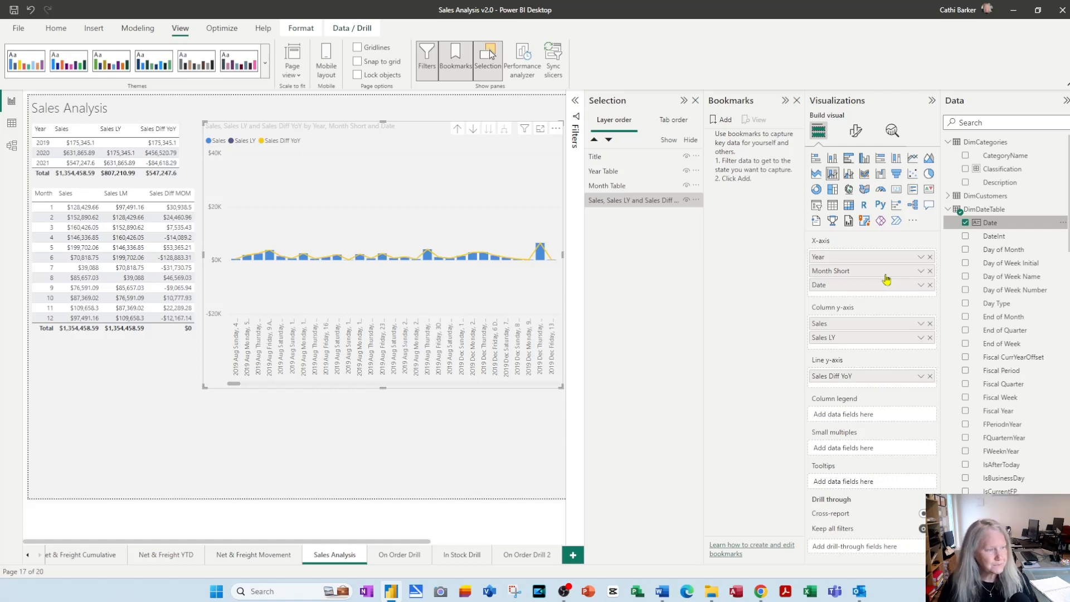
Add three bookmarks of the current Sales Analysis page view
left_click(720, 122)
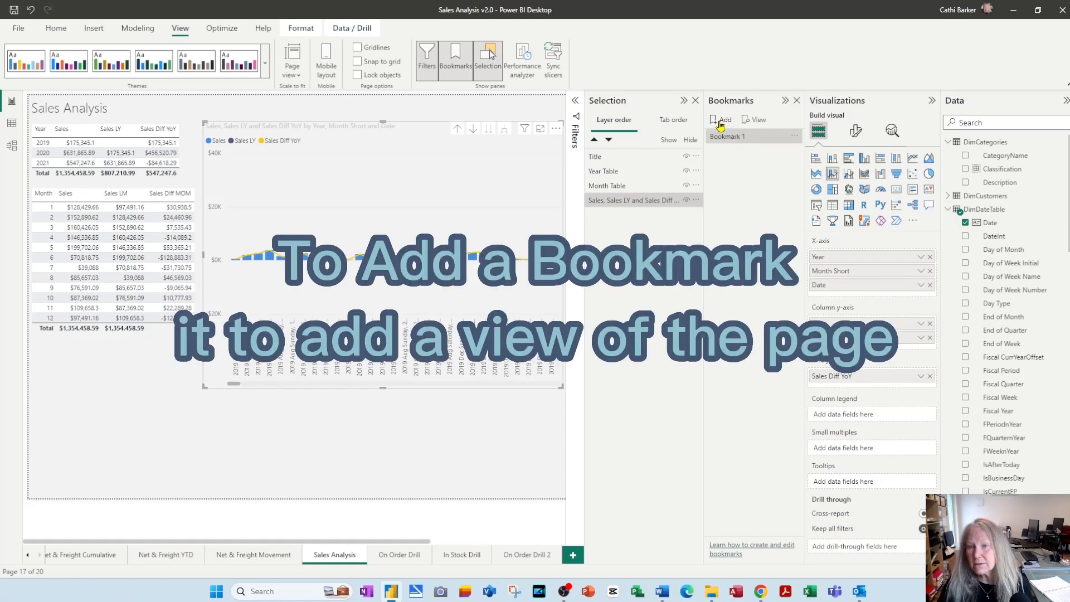
left_click(720, 123)
left_click(720, 122)
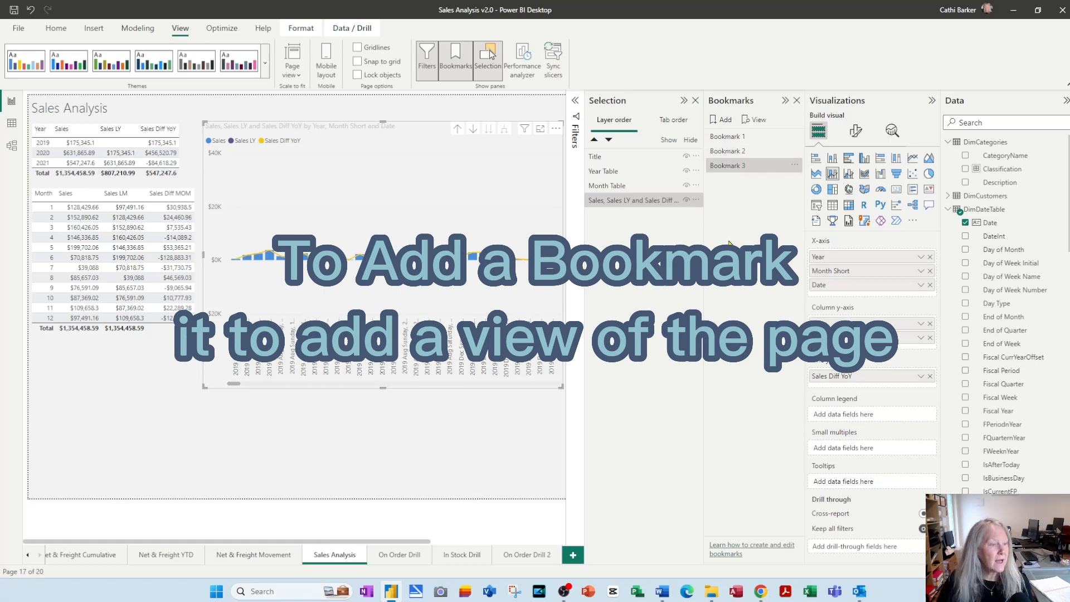
Rename the three bookmarks in order as Year, Month and Day
double_click(727, 136)
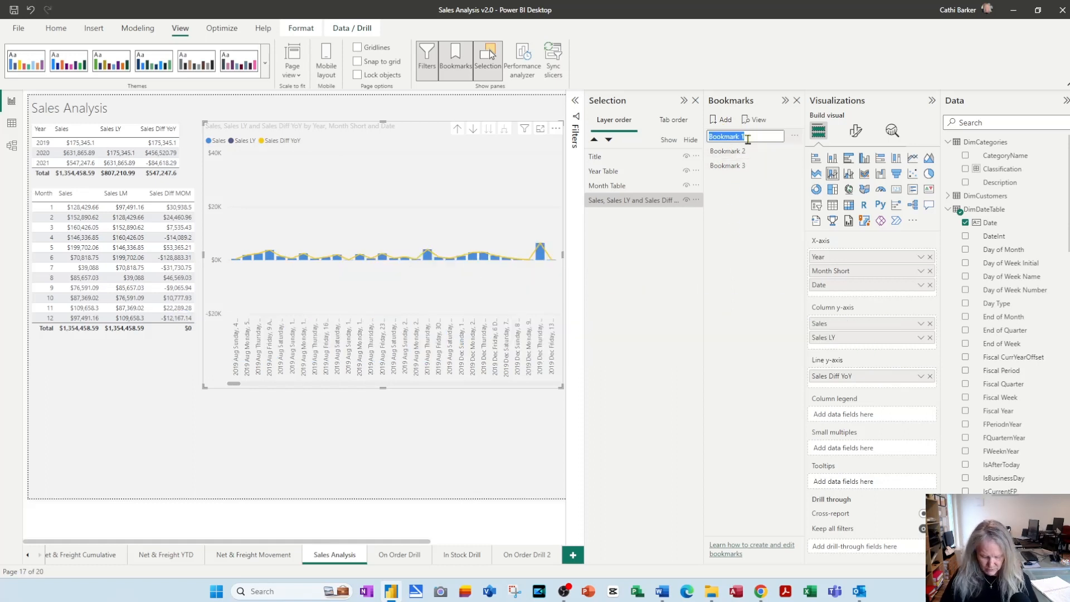
type("Year")
key("Return")
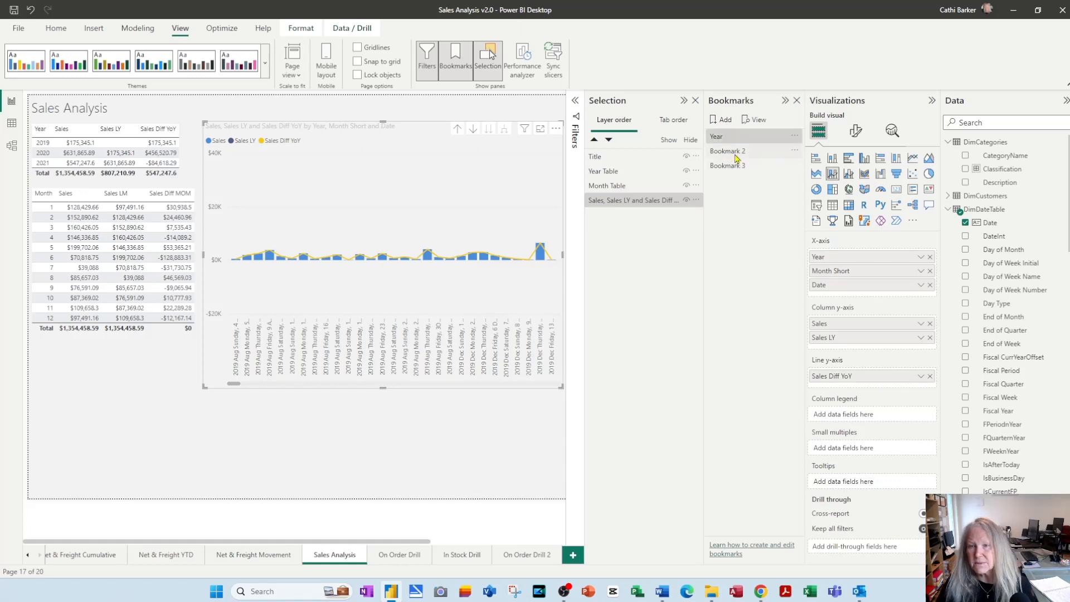
double_click(735, 152)
type("Mon")
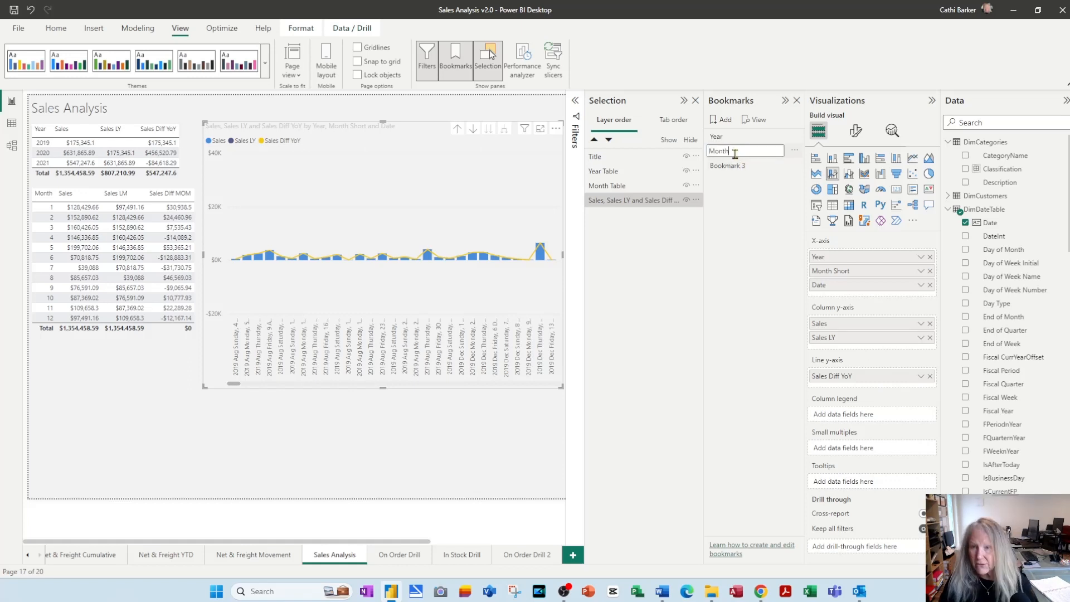
type("th")
key("Return")
double_click(734, 166)
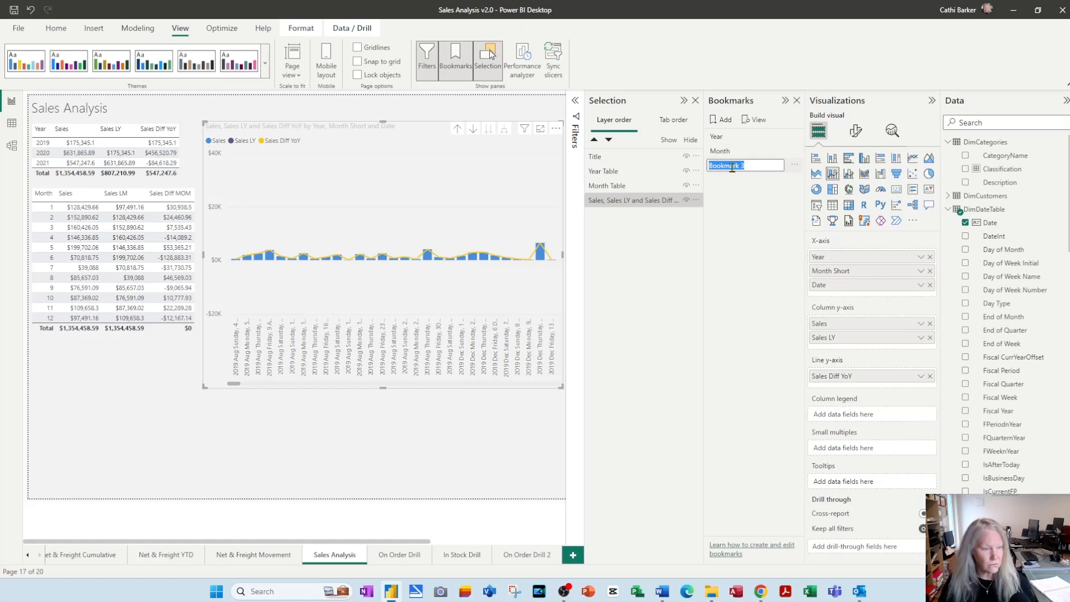
type("Da")
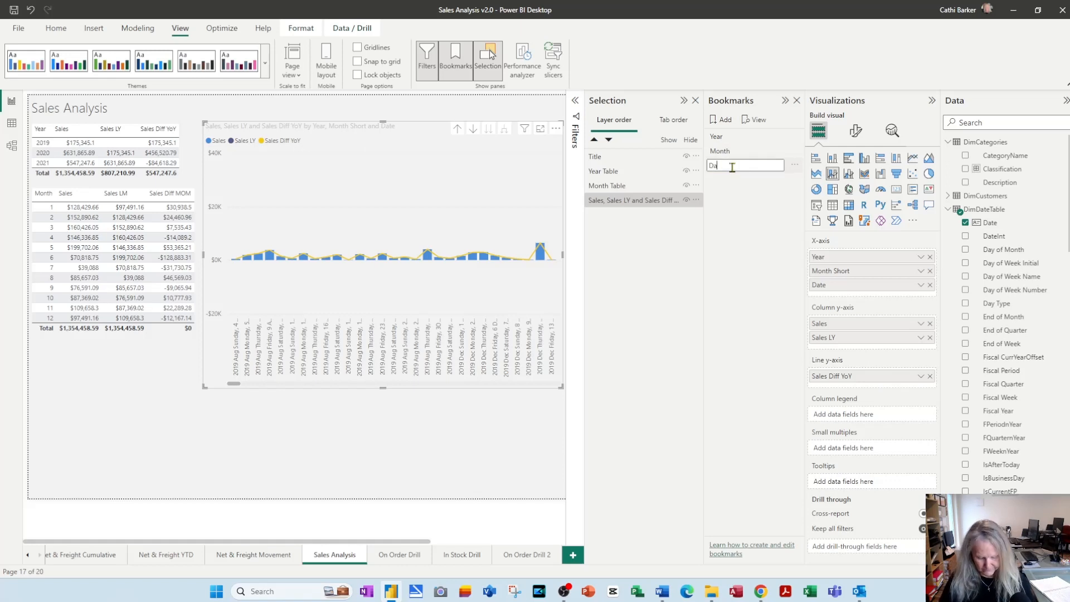
type("y")
key("Return")
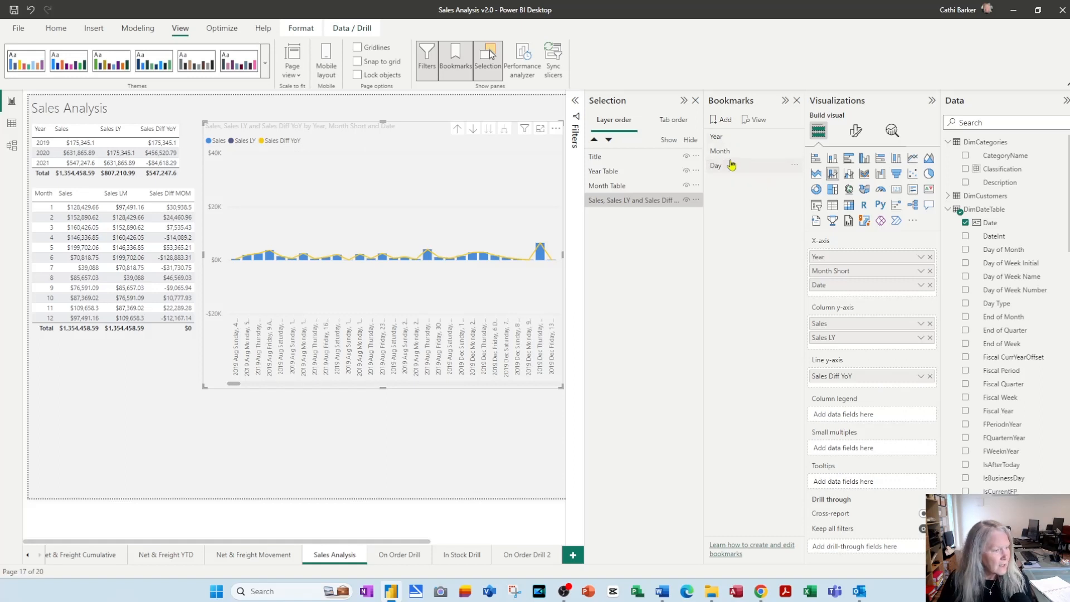
left_click(732, 165)
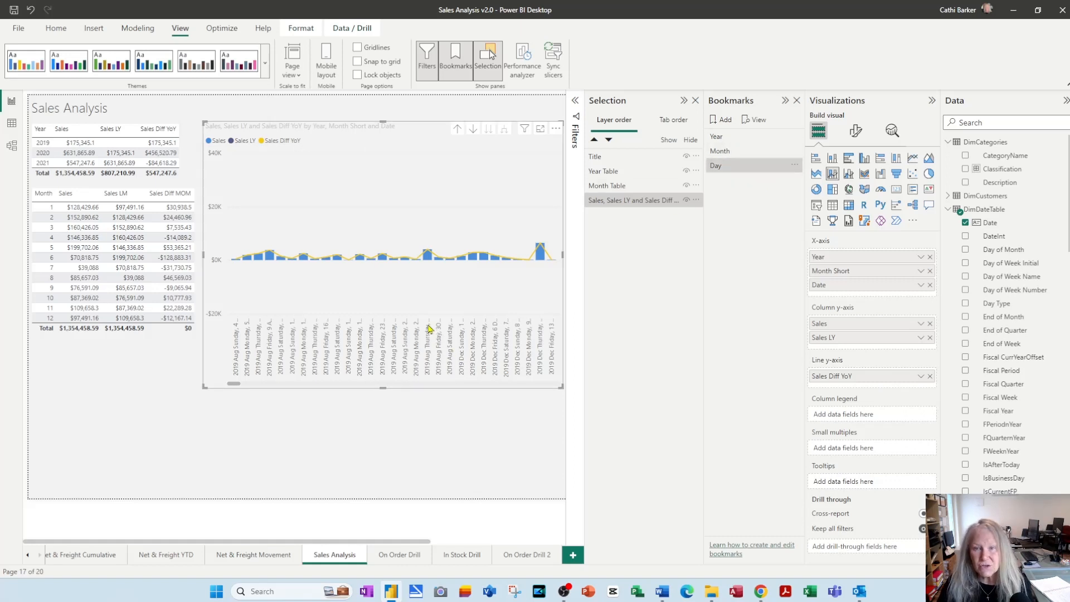
Collapse the Data and Visualizations panes and widen the sales chart to the right edge of the report page
left_click(1064, 101)
left_click(1047, 101)
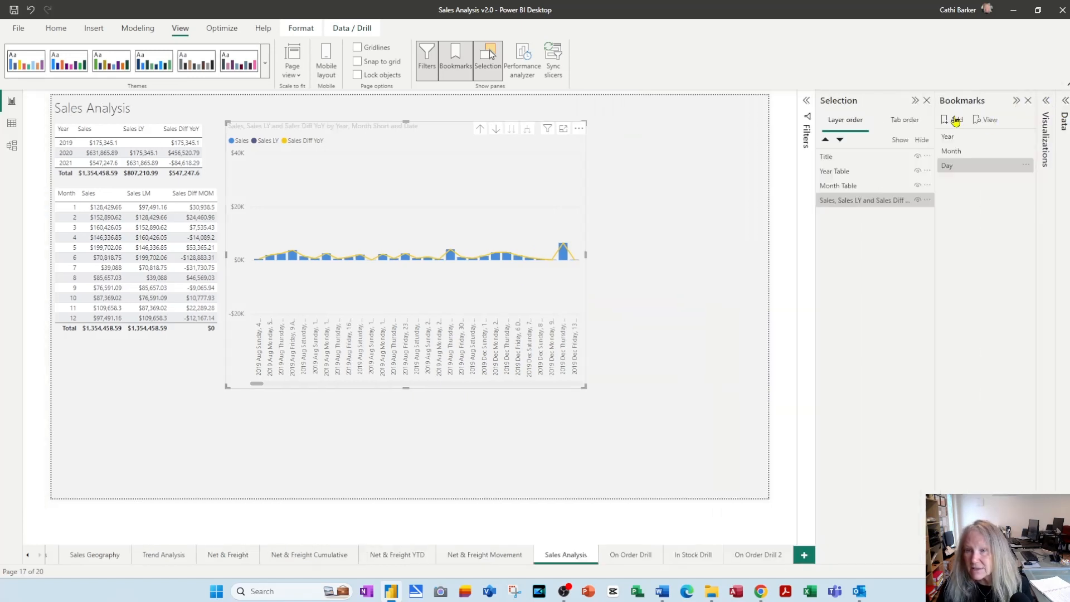
left_click_drag(584, 255, 769, 239)
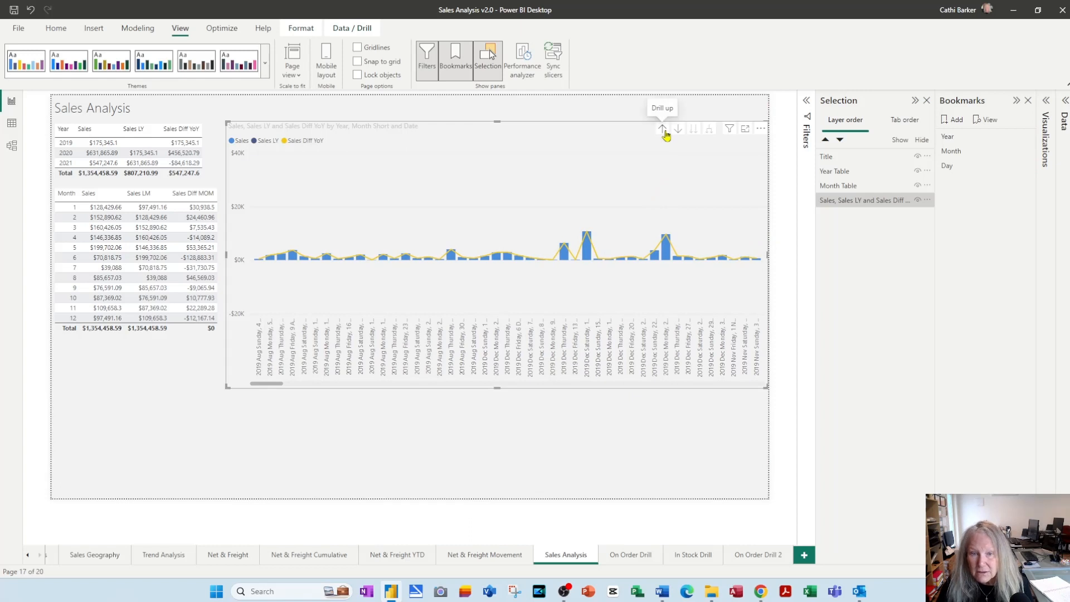
Drill the sales chart up to the year level and update the Year bookmark with this view
left_click(665, 134)
left_click(664, 130)
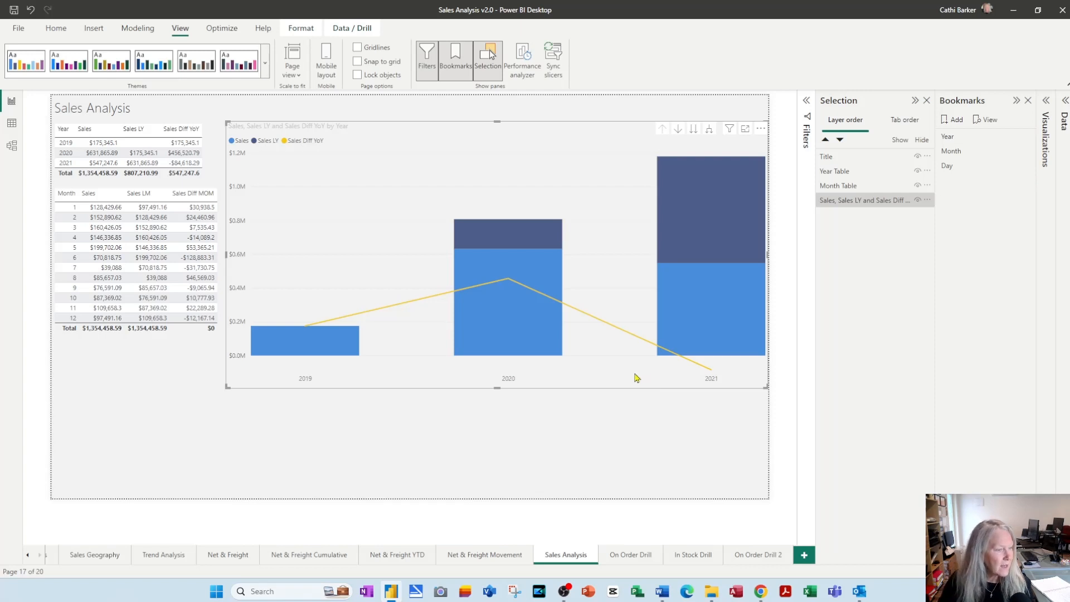
mouse_move(674, 325)
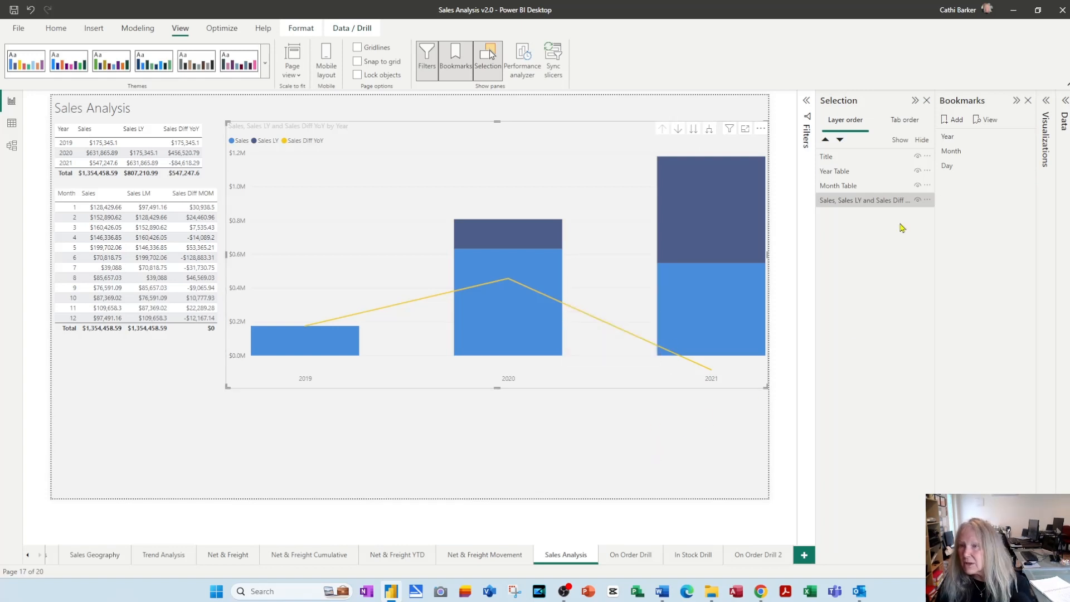
right_click(955, 142)
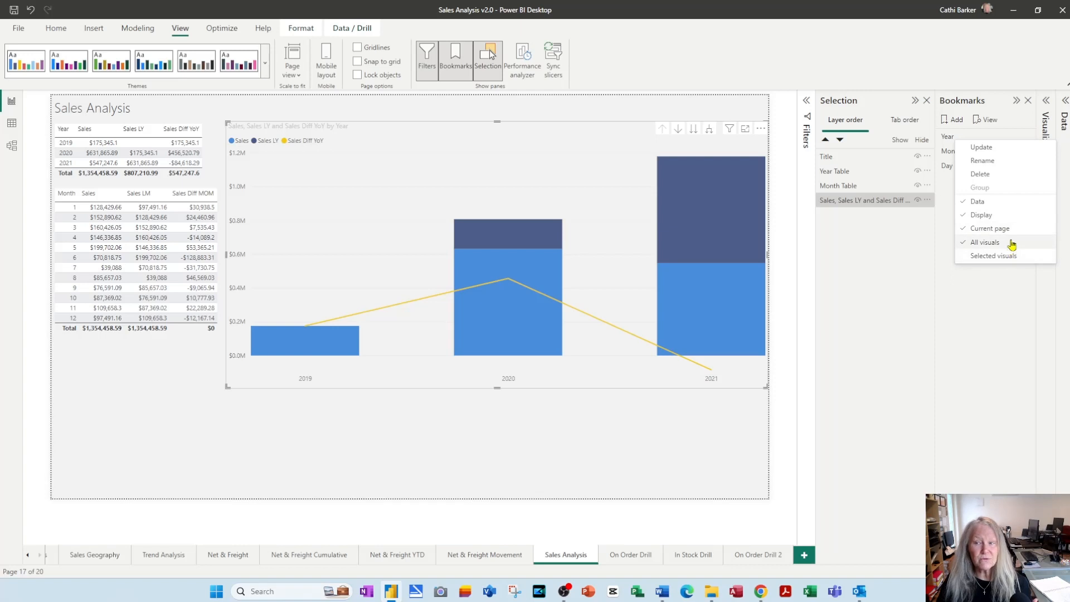
left_click(992, 147)
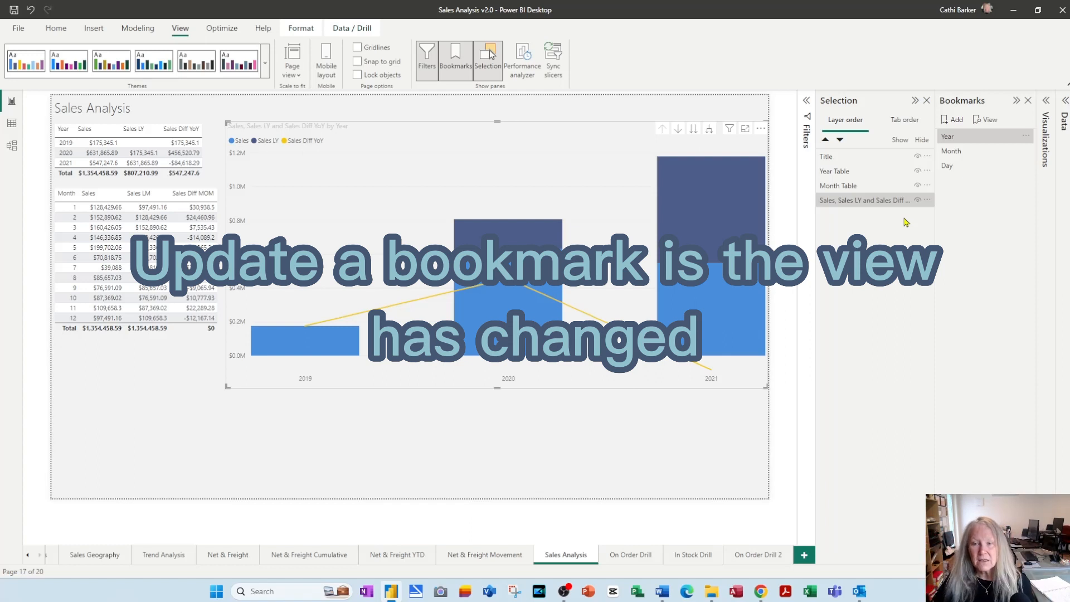
Turn on drill-down, take the sales chart to the month level and update the Month bookmark with this view
left_click(679, 133)
left_click(693, 134)
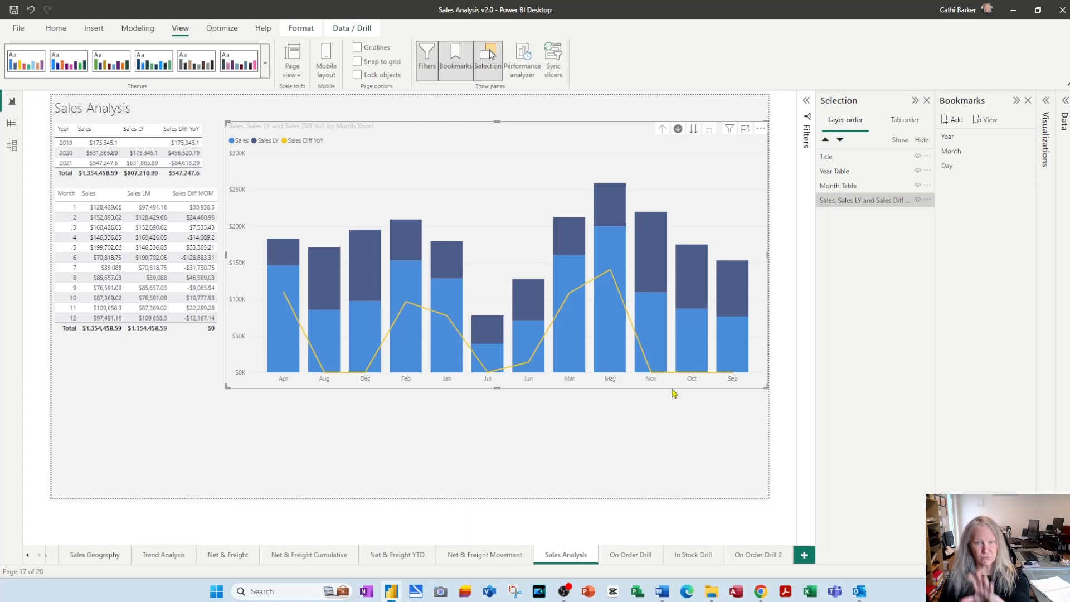
right_click(974, 156)
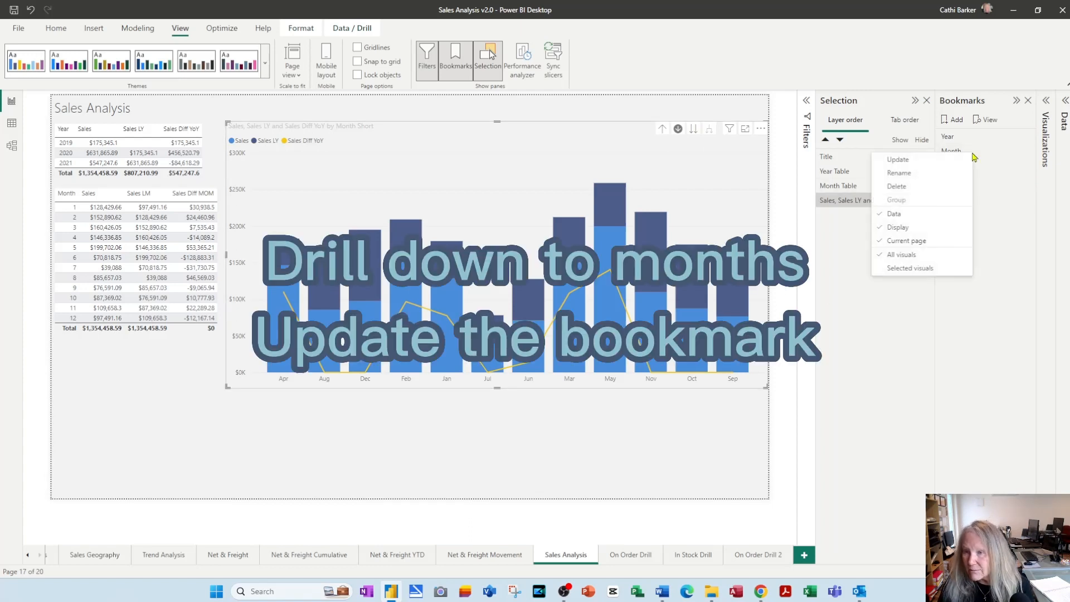
left_click(898, 160)
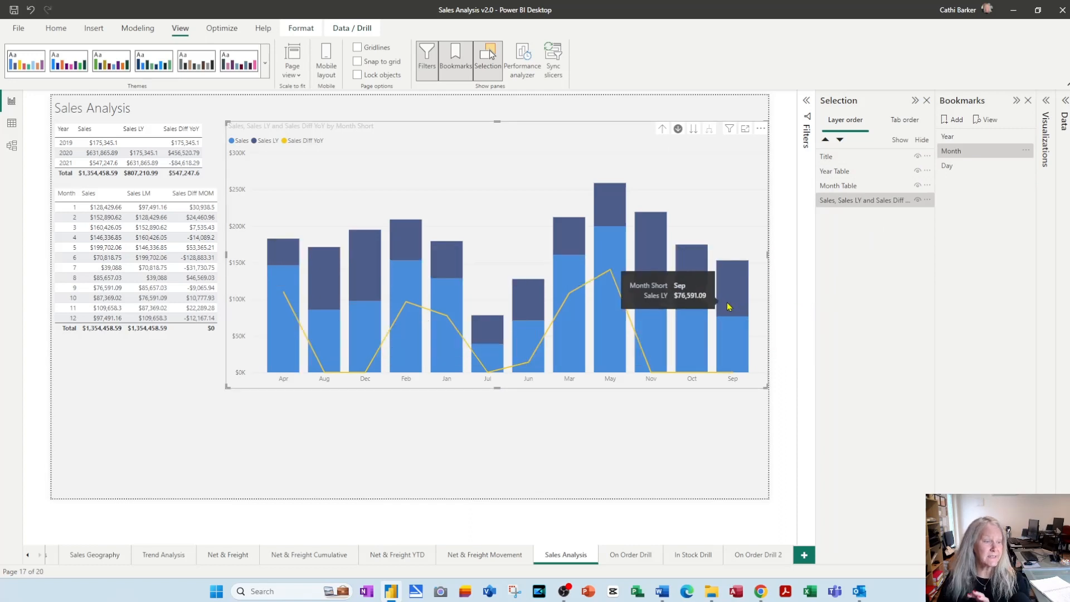
Take the sales chart to the date level and update the Day bookmark with this view
left_click(693, 132)
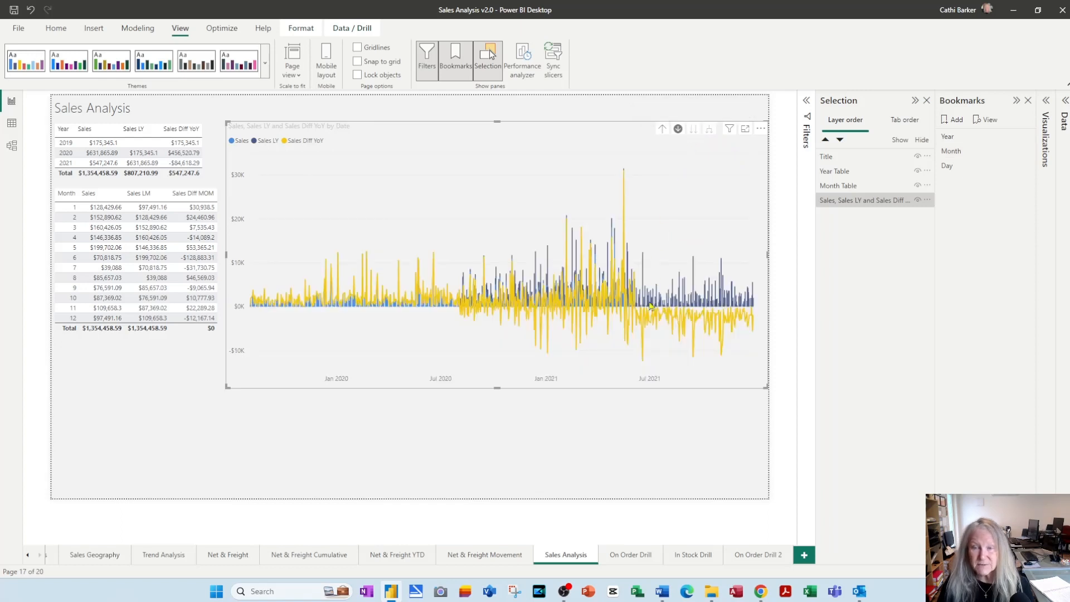
right_click(966, 169)
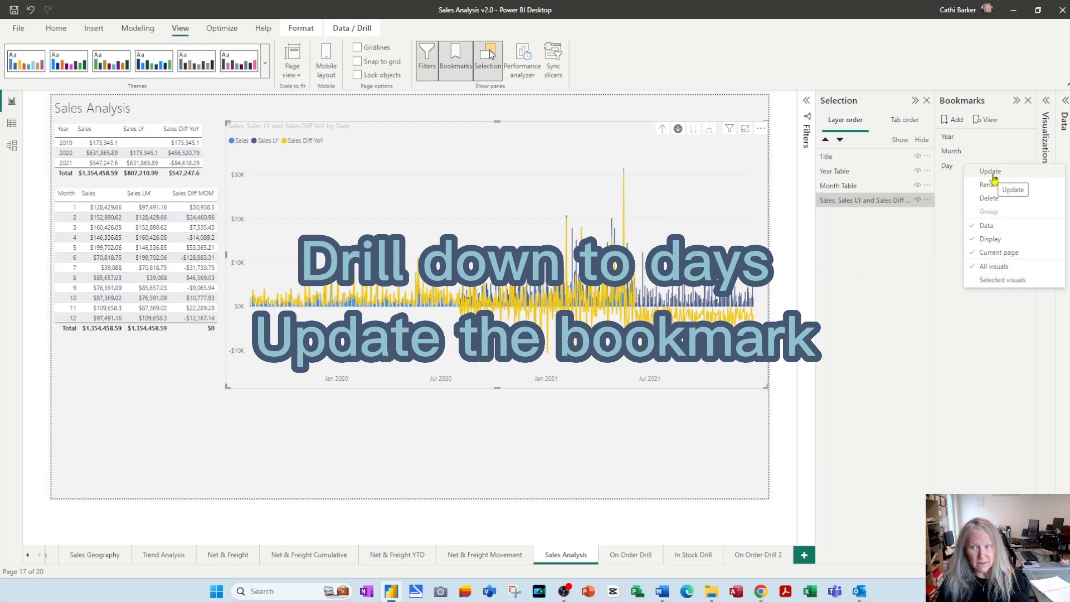
left_click(992, 173)
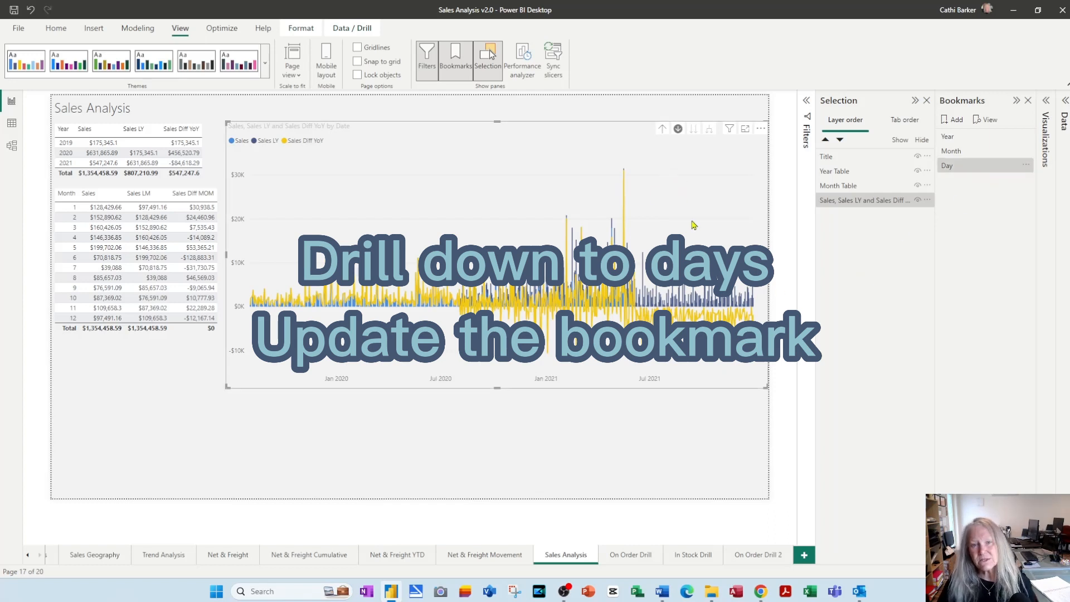
Check the Year, Month and Day bookmarks on the sales chart, both directly and in the bookmark slideshow view
left_click(953, 138)
left_click(959, 155)
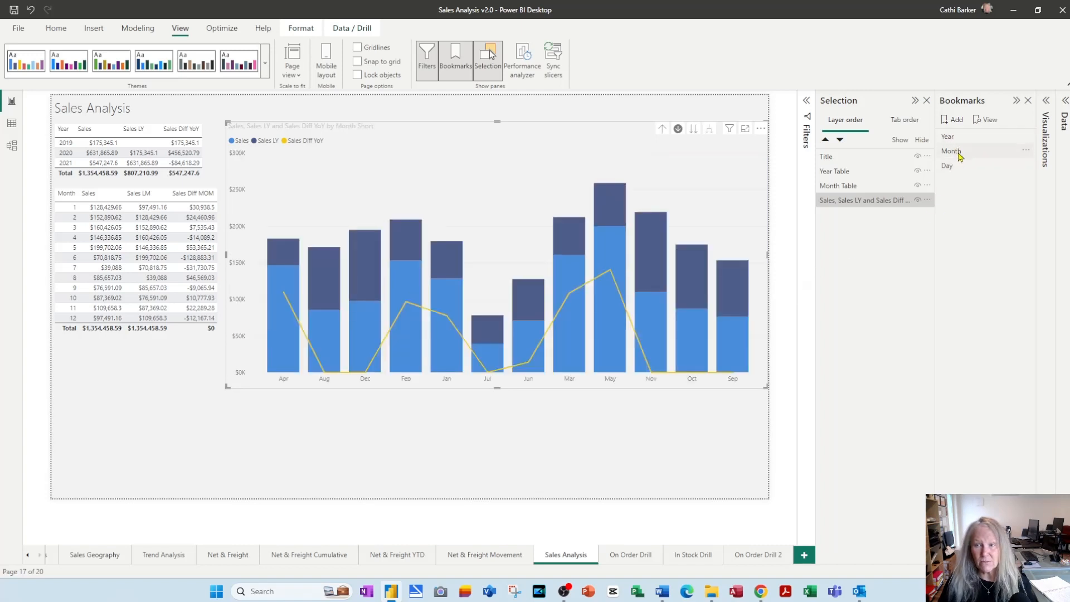
left_click(956, 174)
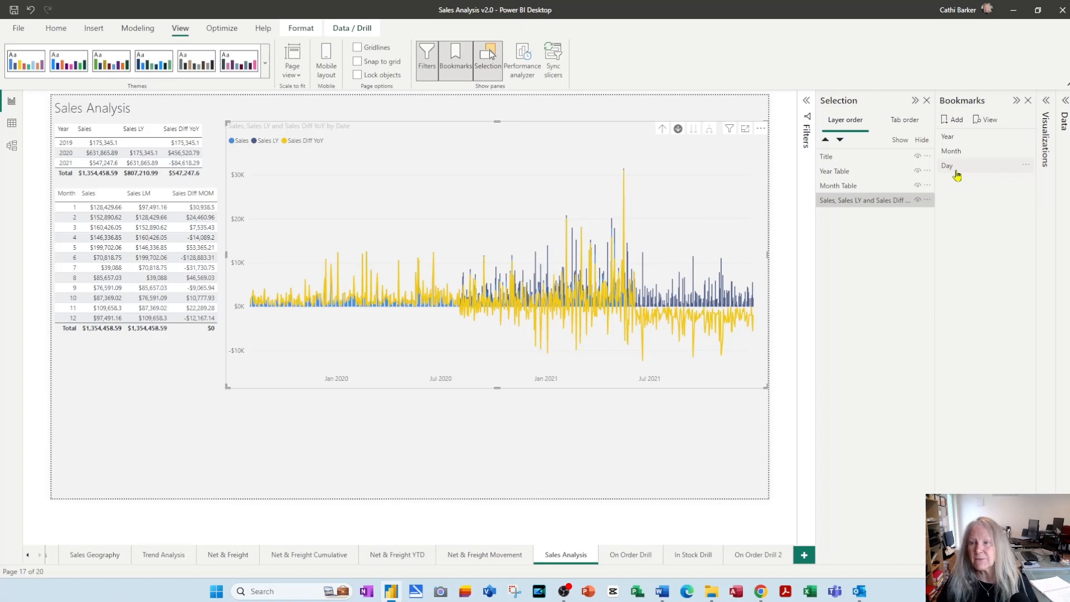
left_click(986, 119)
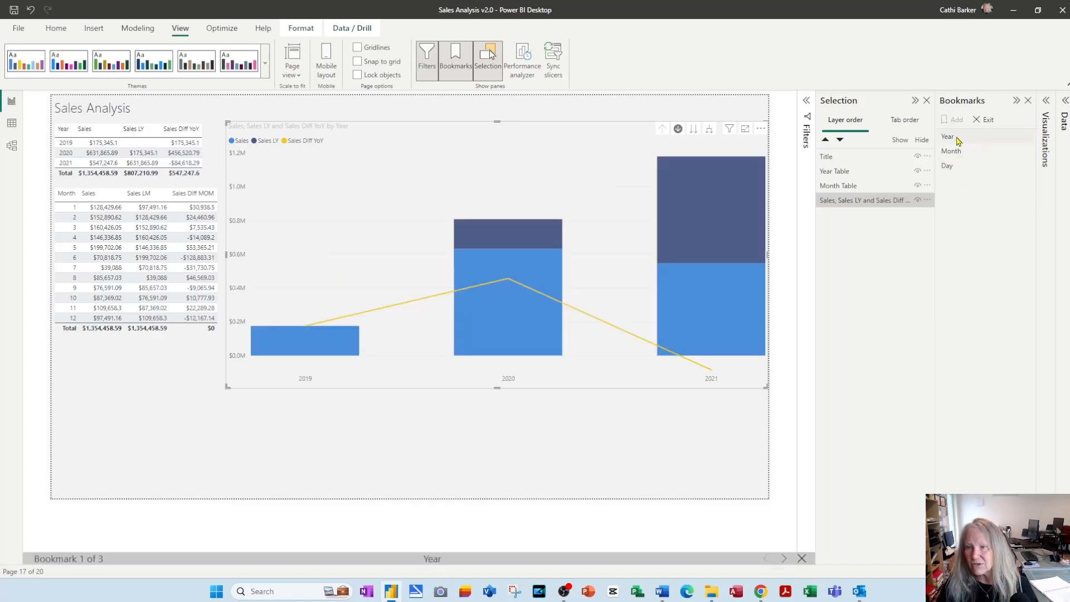
left_click(954, 151)
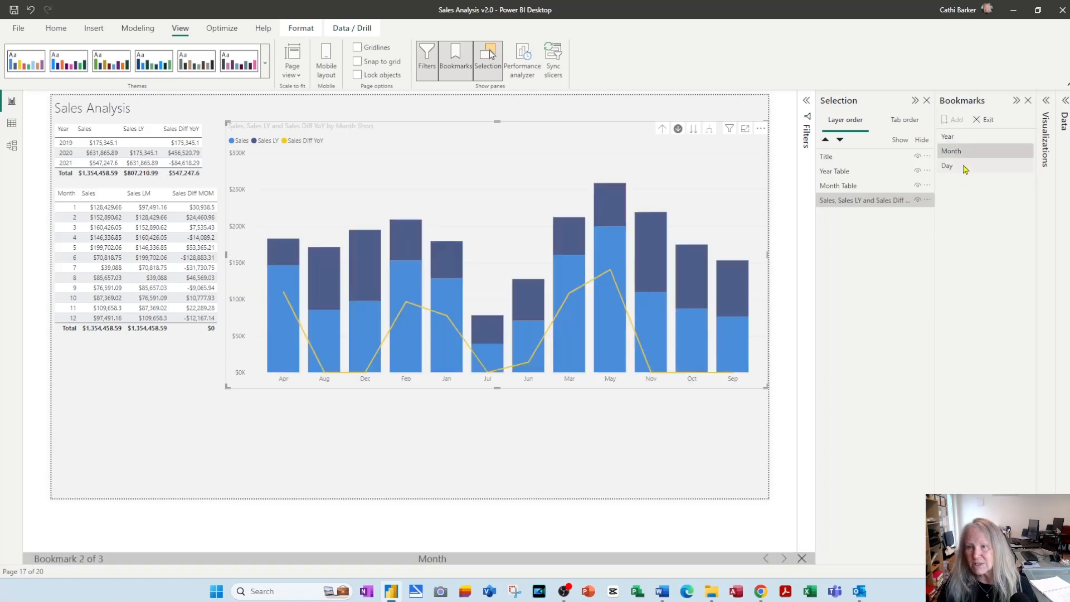
left_click(966, 168)
left_click(985, 121)
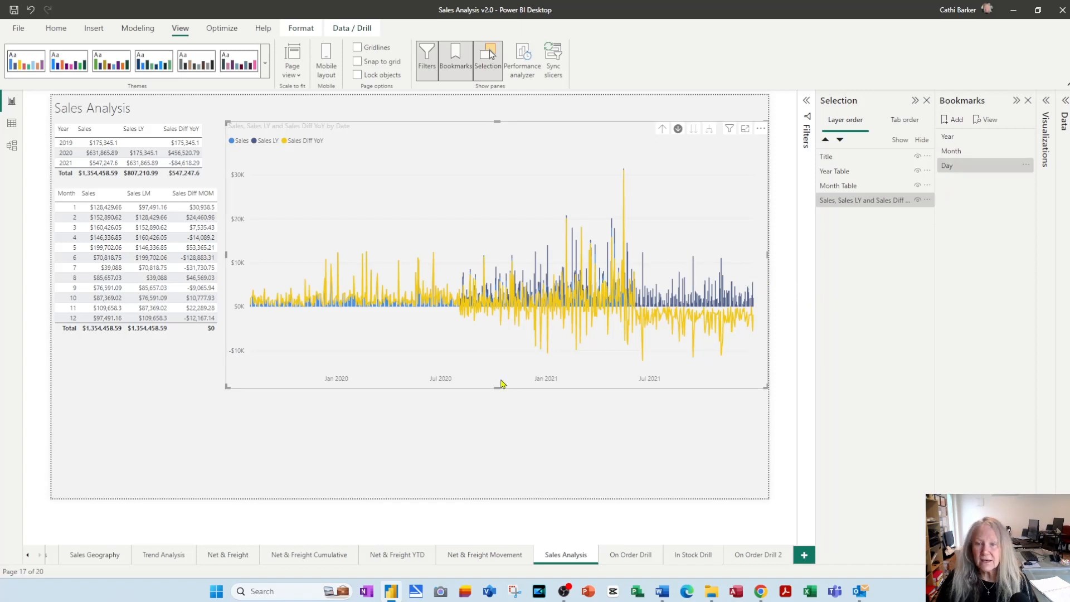
Insert a bookmark navigator and place it centred below the sales chart
left_click(504, 401)
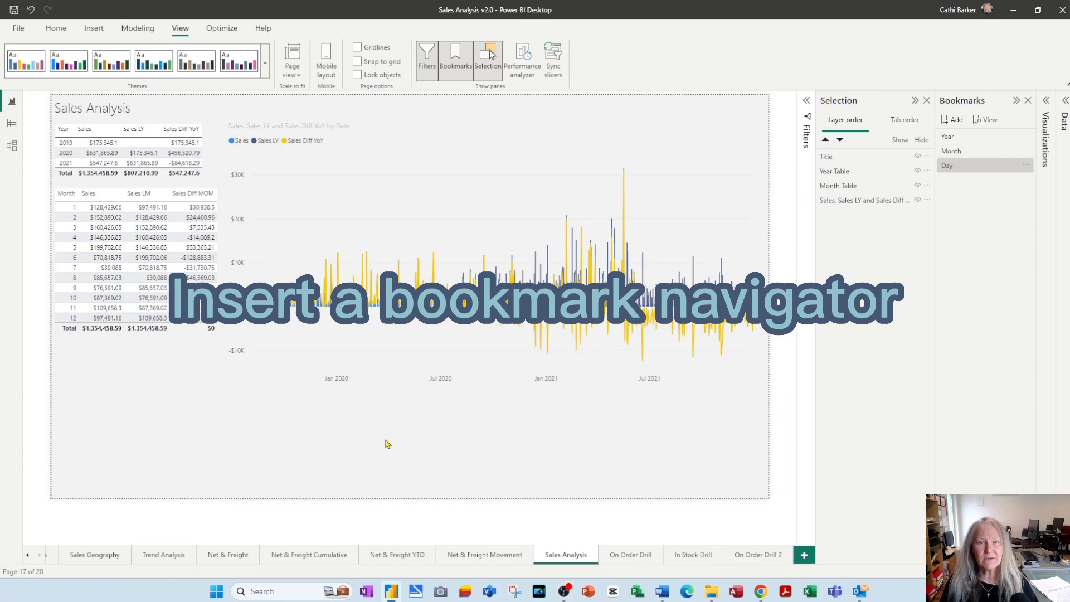
left_click(94, 34)
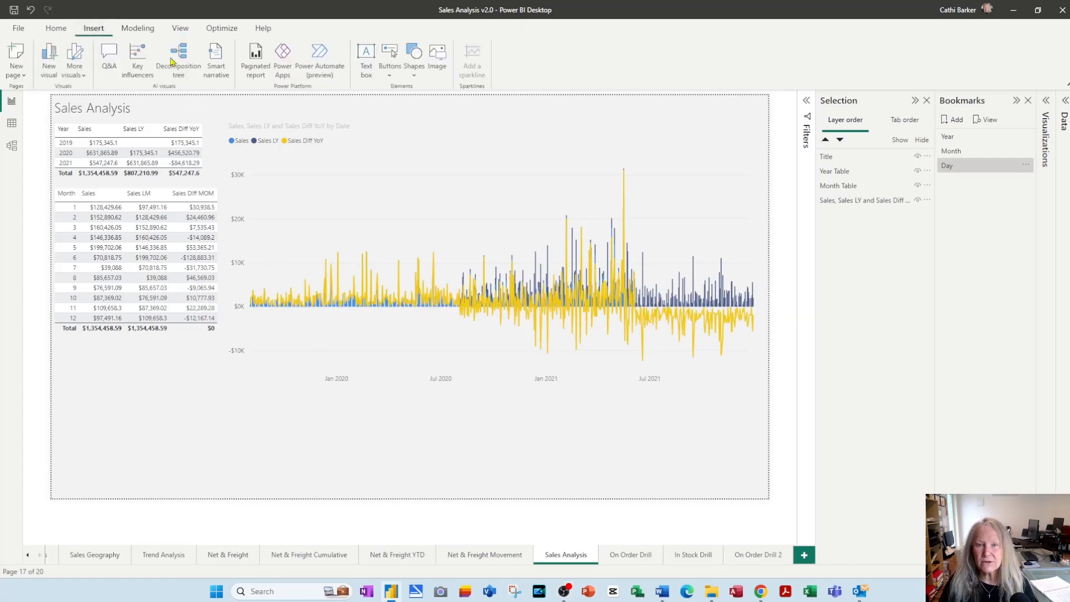
left_click(390, 58)
mouse_move(425, 298)
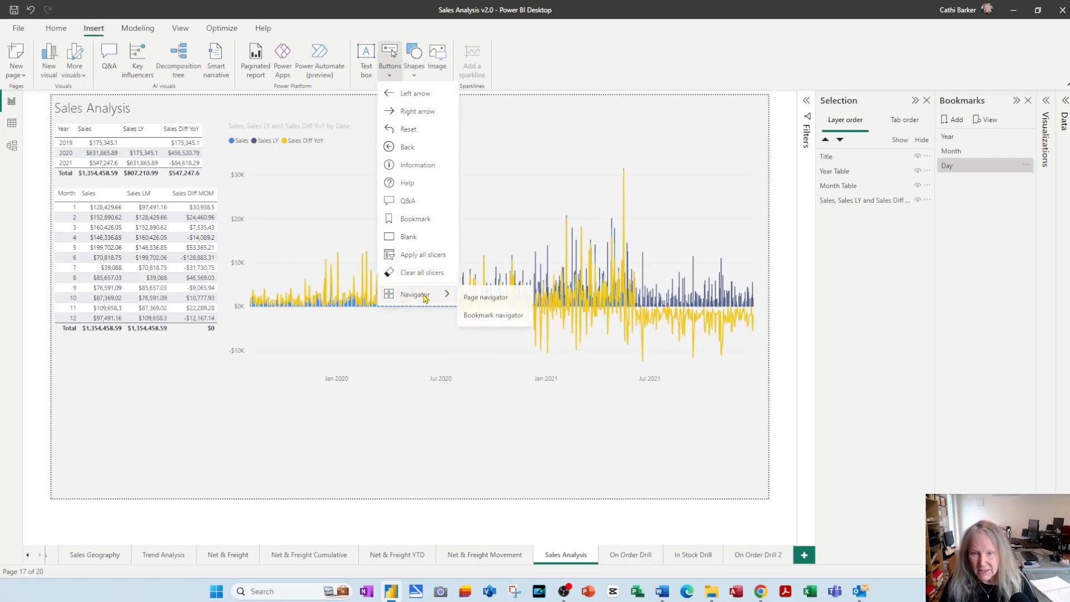
left_click(485, 316)
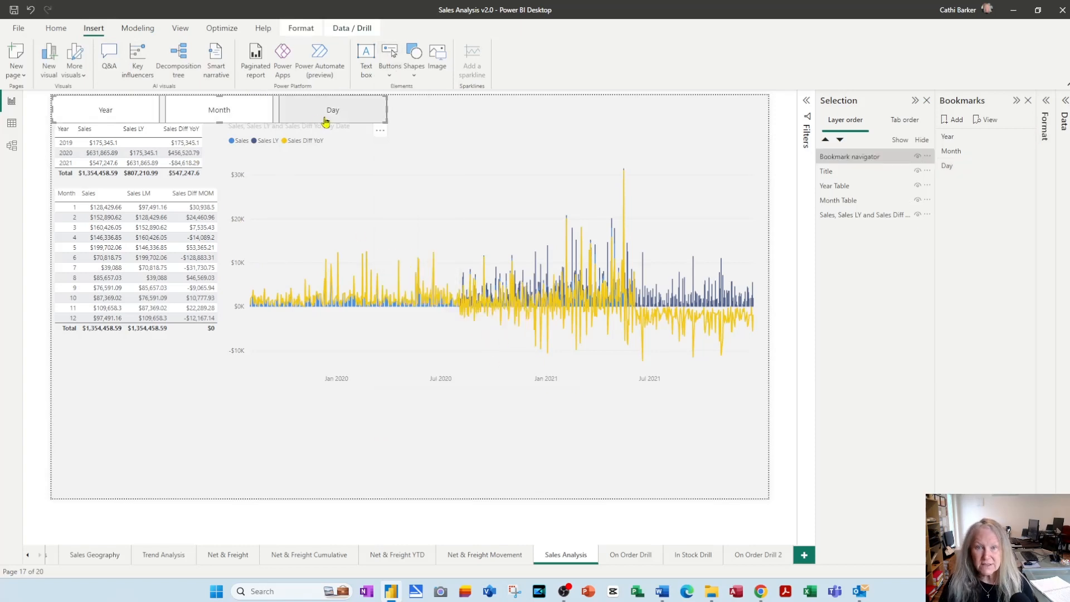
left_click_drag(327, 119, 604, 431)
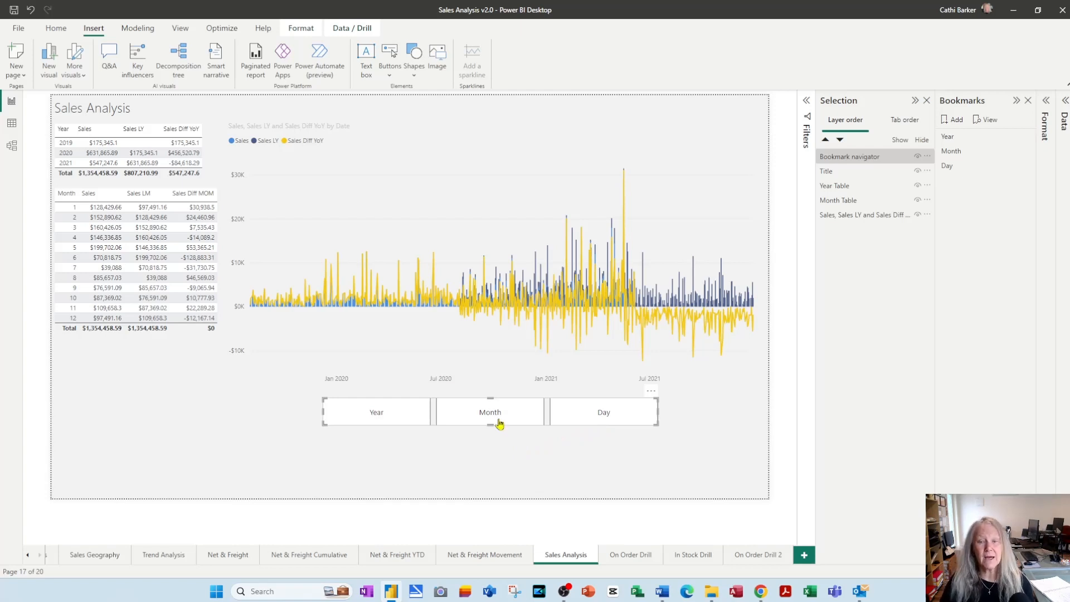
Test the navigator's Year, Month and Day buttons on the sales chart
left_click(400, 420, "ctrl")
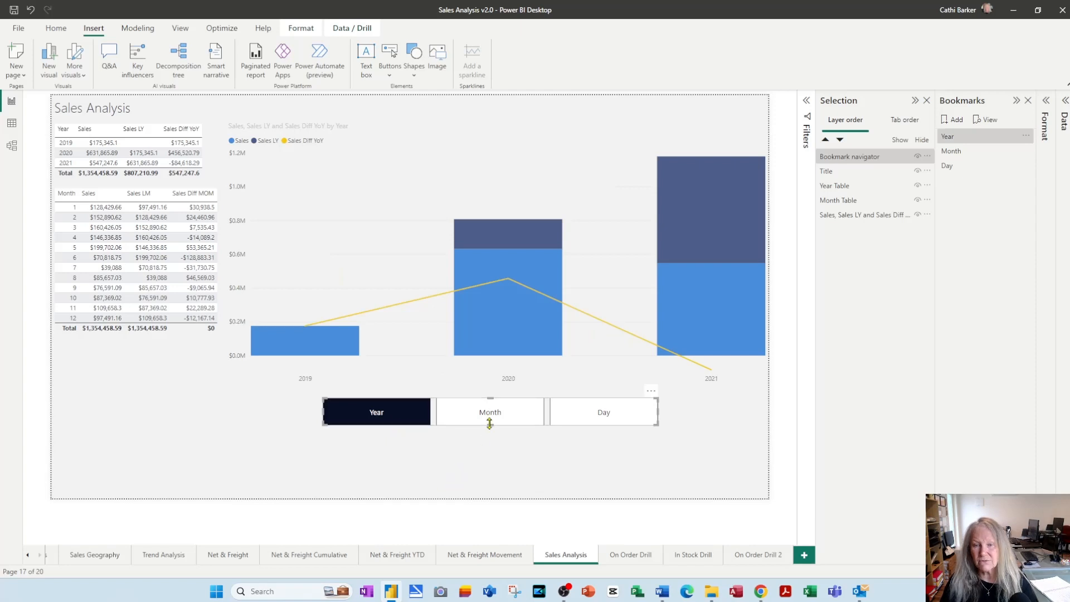
left_click(509, 423, "ctrl")
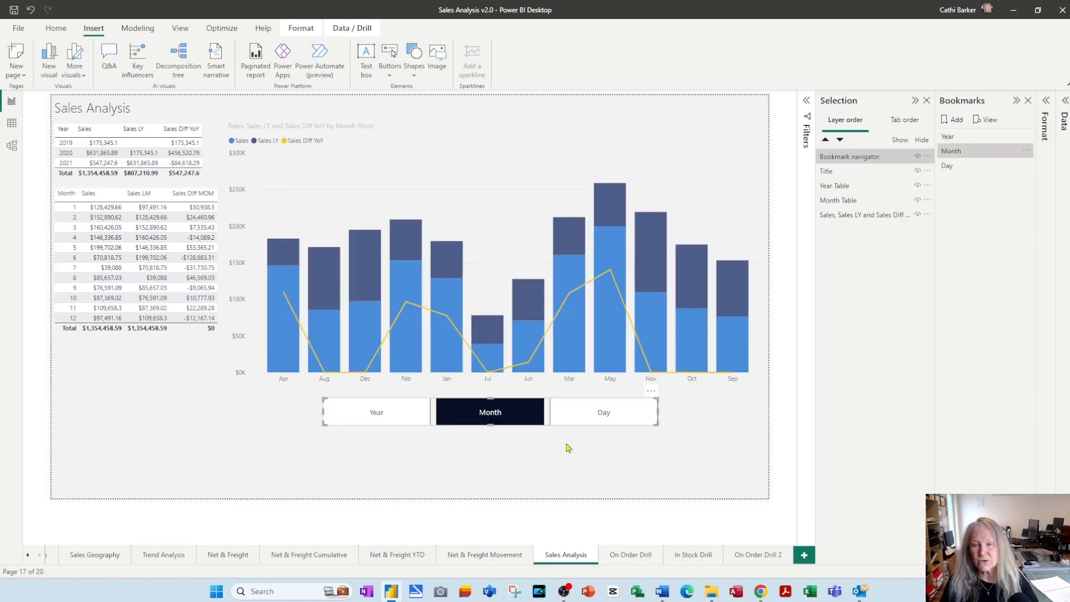
left_click(607, 416, "ctrl")
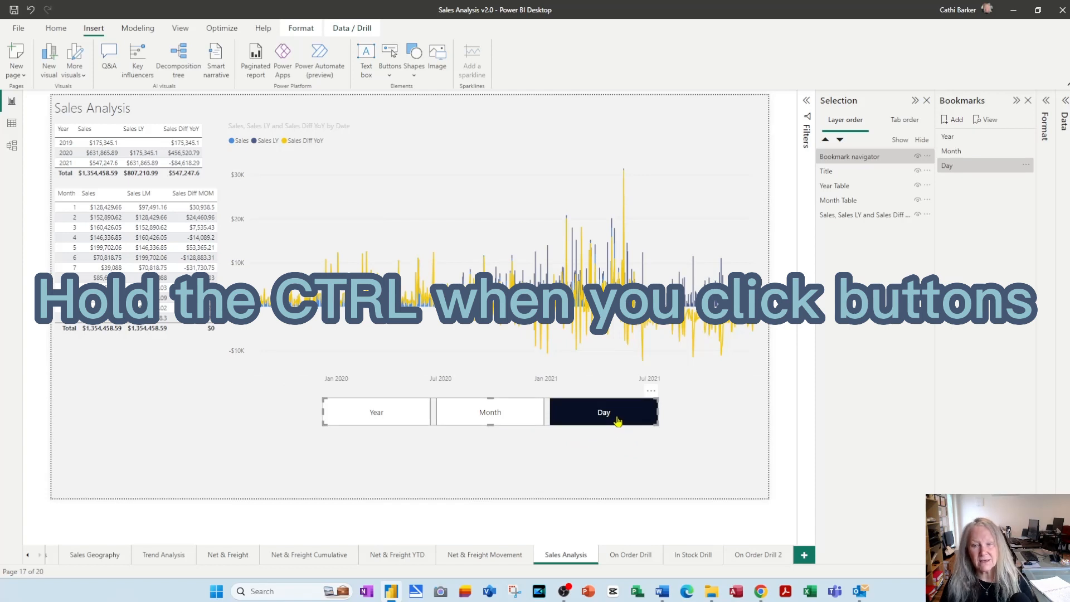
left_click(608, 461)
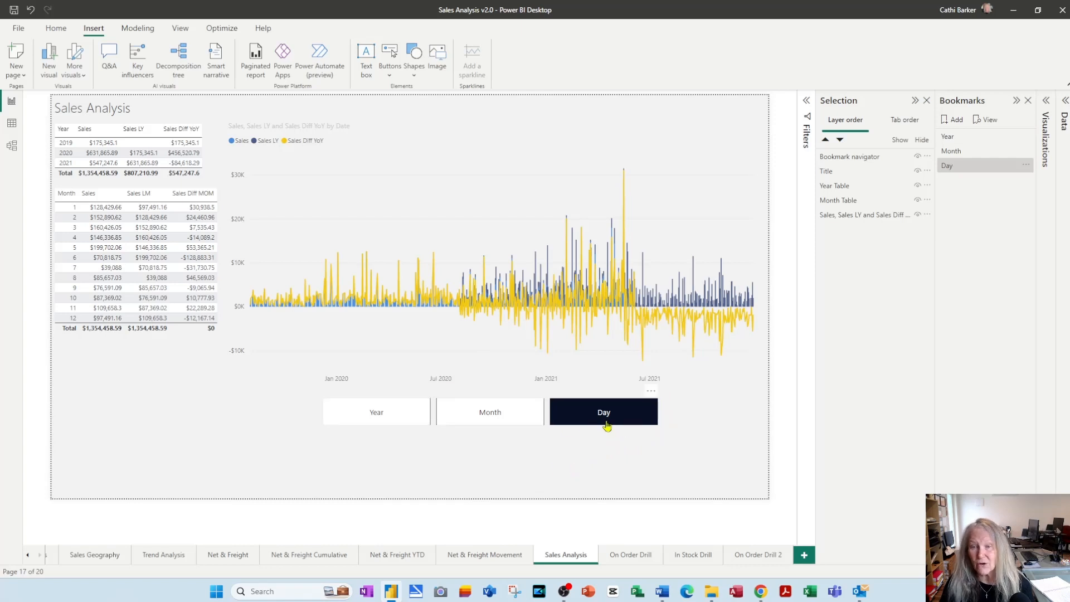
Try the Arrow shape for the bookmark navigator's buttons, and settle on the Pill shape
left_click(532, 427)
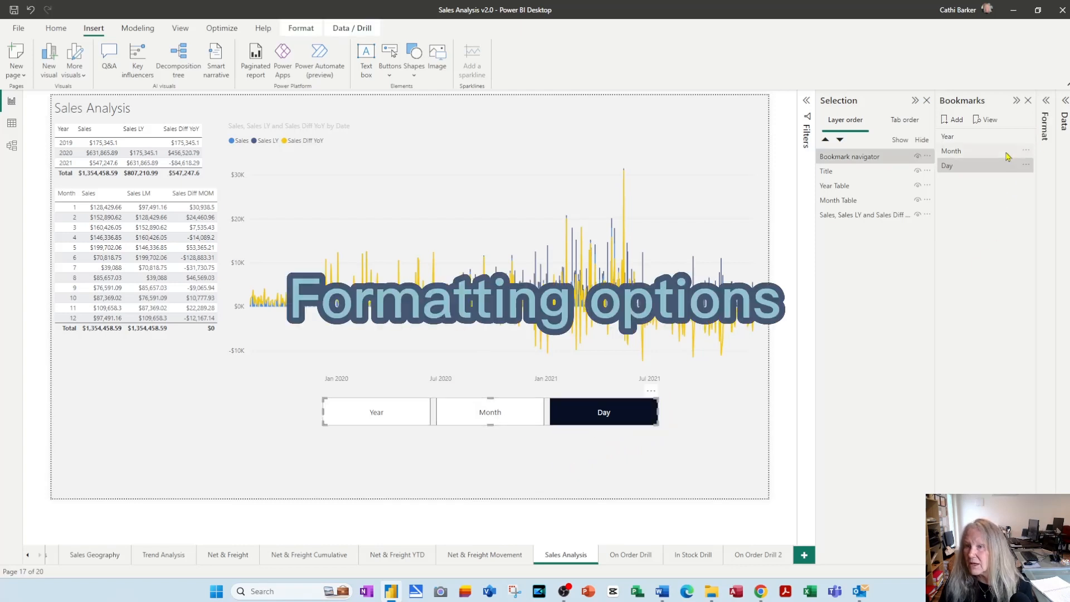
left_click(1047, 100)
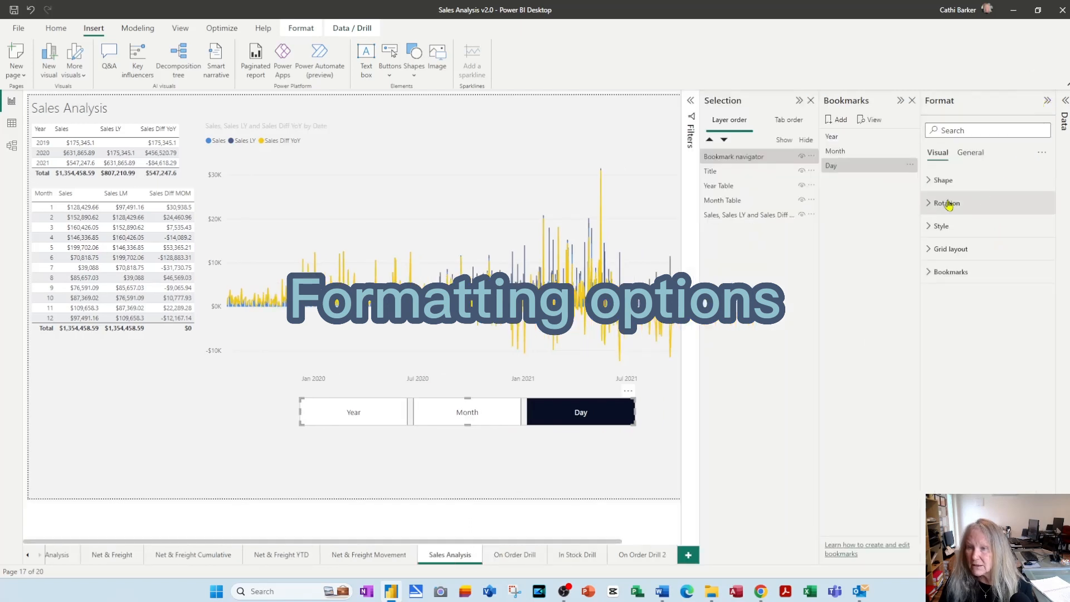
left_click(941, 180)
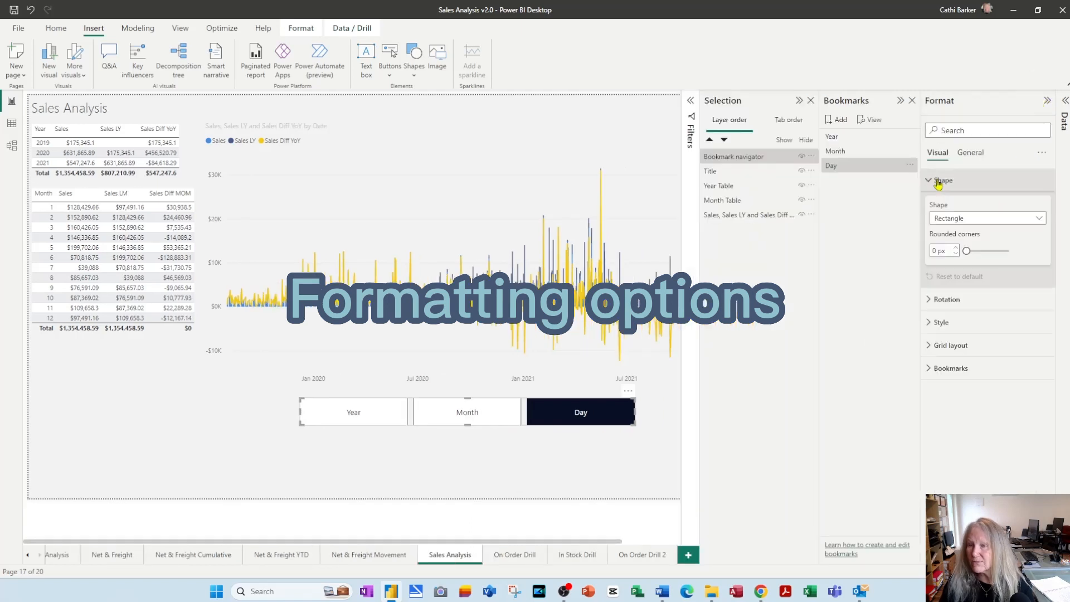
left_click(1040, 220)
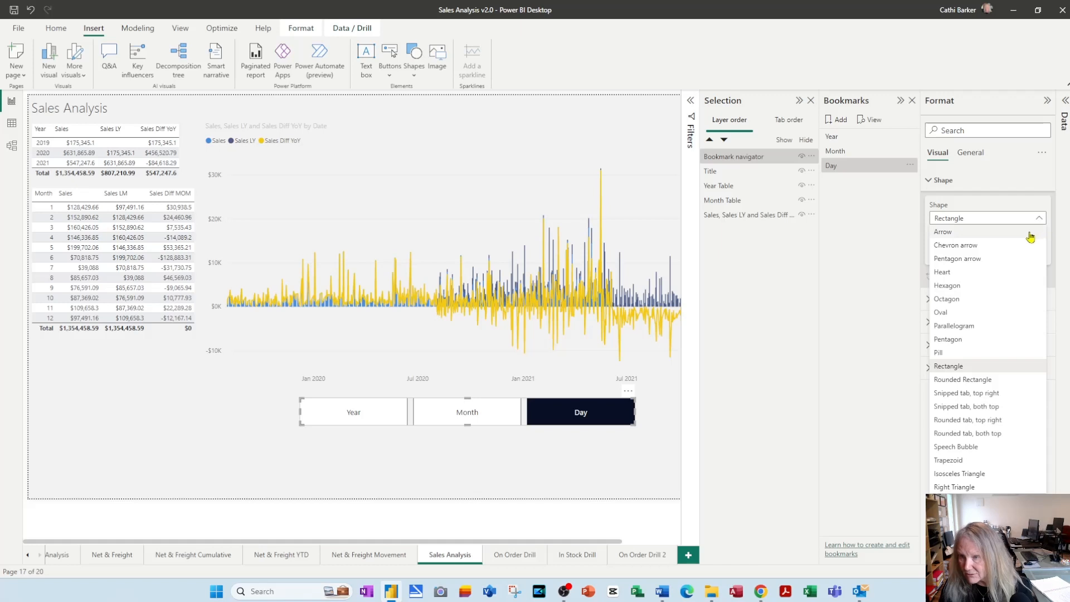
left_click(1002, 233)
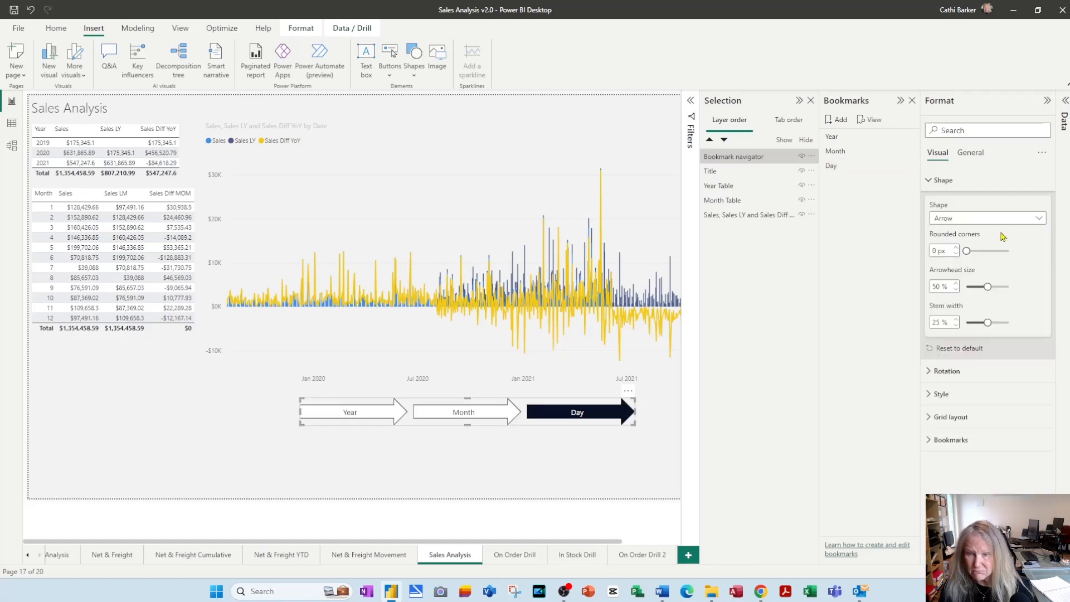
left_click(1039, 218)
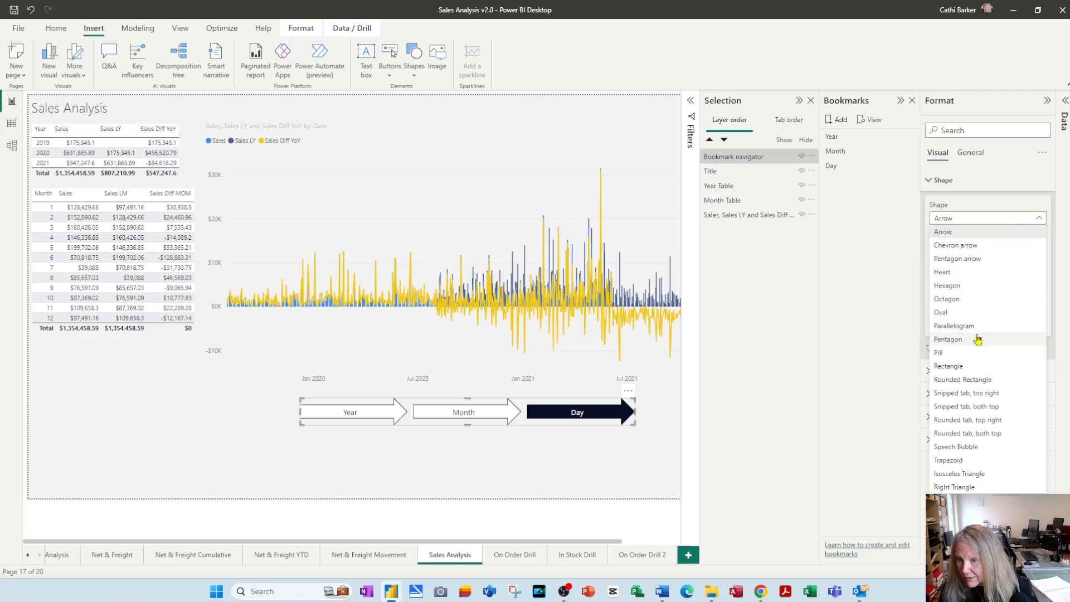
left_click(973, 353)
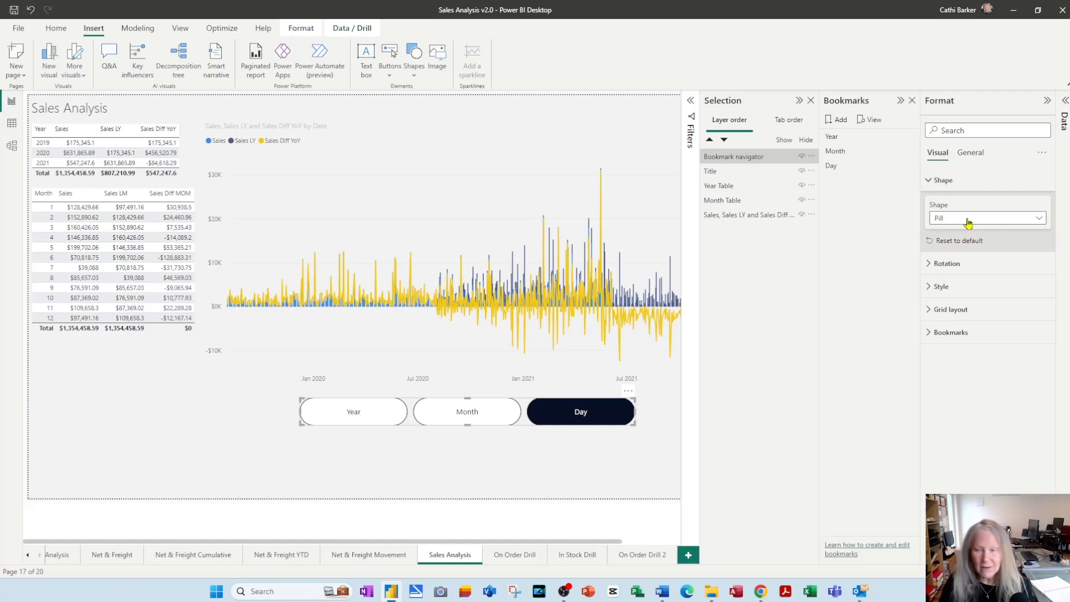
Set the navigator buttons' fill colour for the Hover state to yellow
left_click(929, 291)
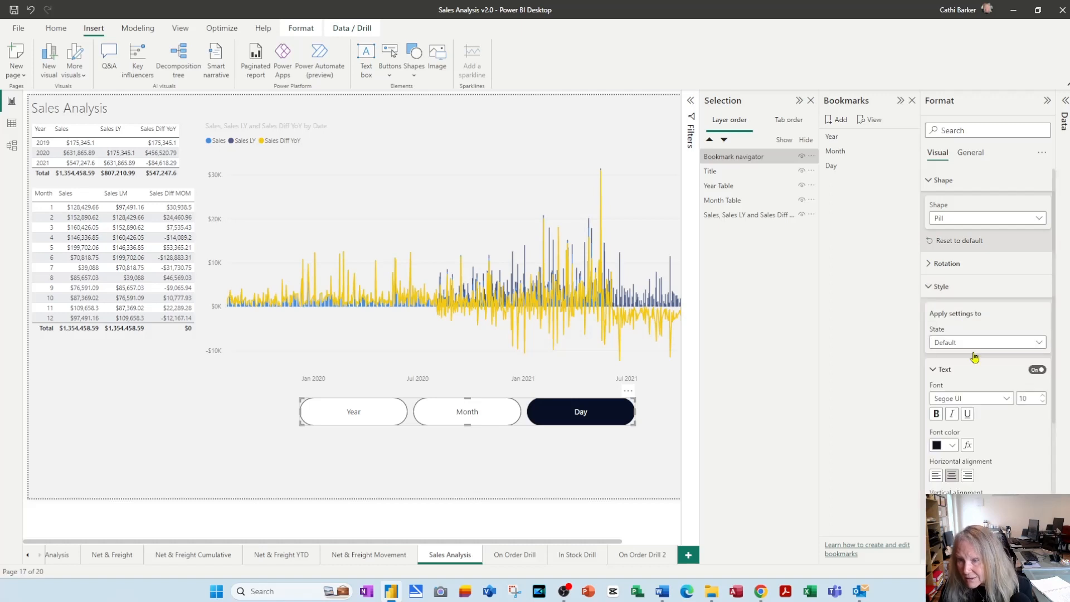
left_click(1041, 343)
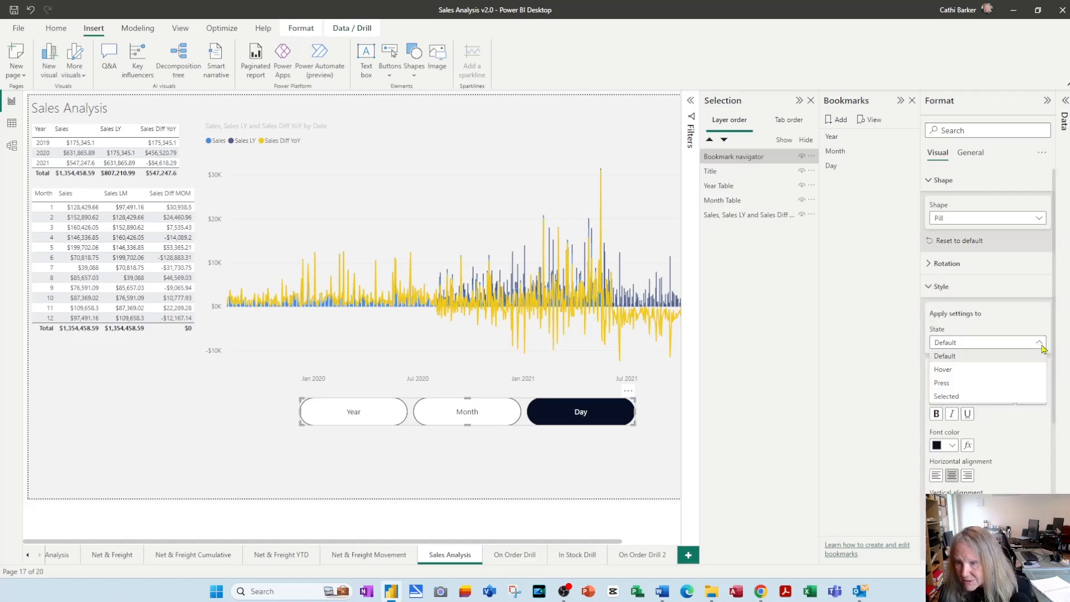
left_click(989, 370)
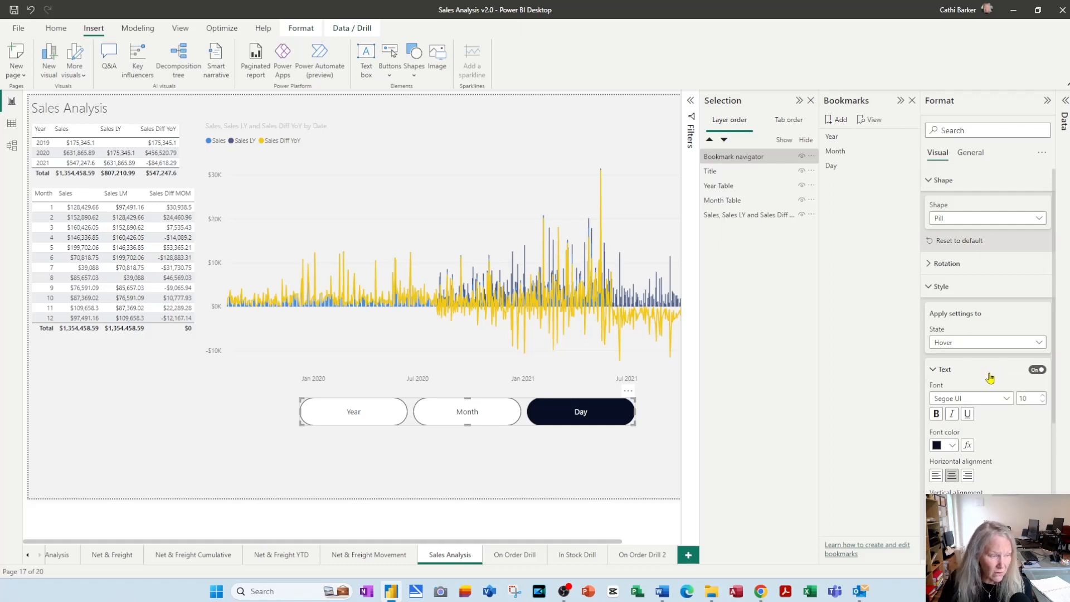
scroll(1013, 438, "down", 3)
scroll(1013, 438, "down", 3)
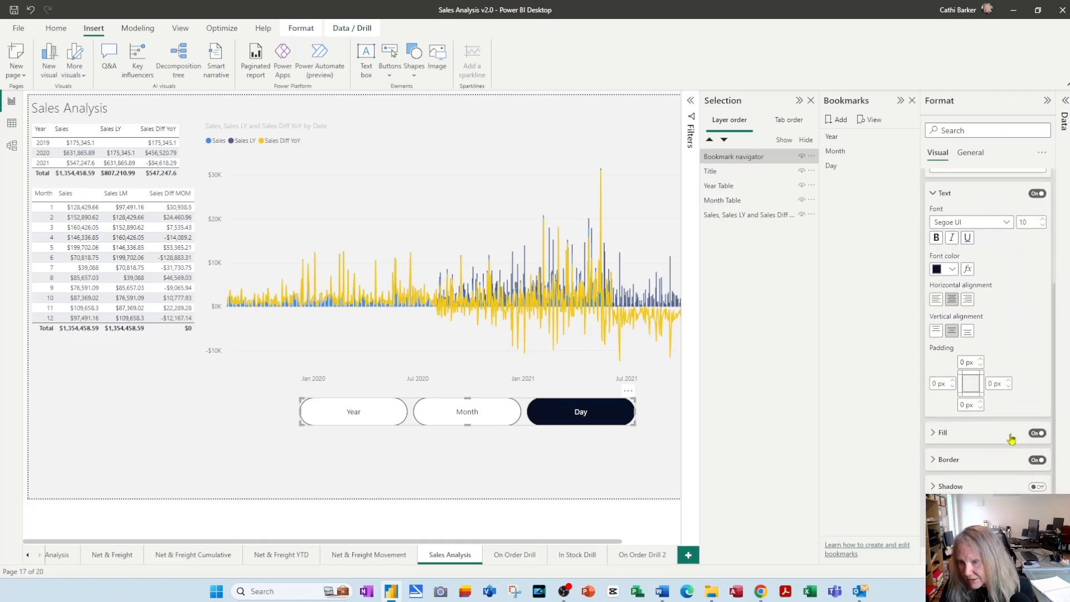
left_click(935, 439)
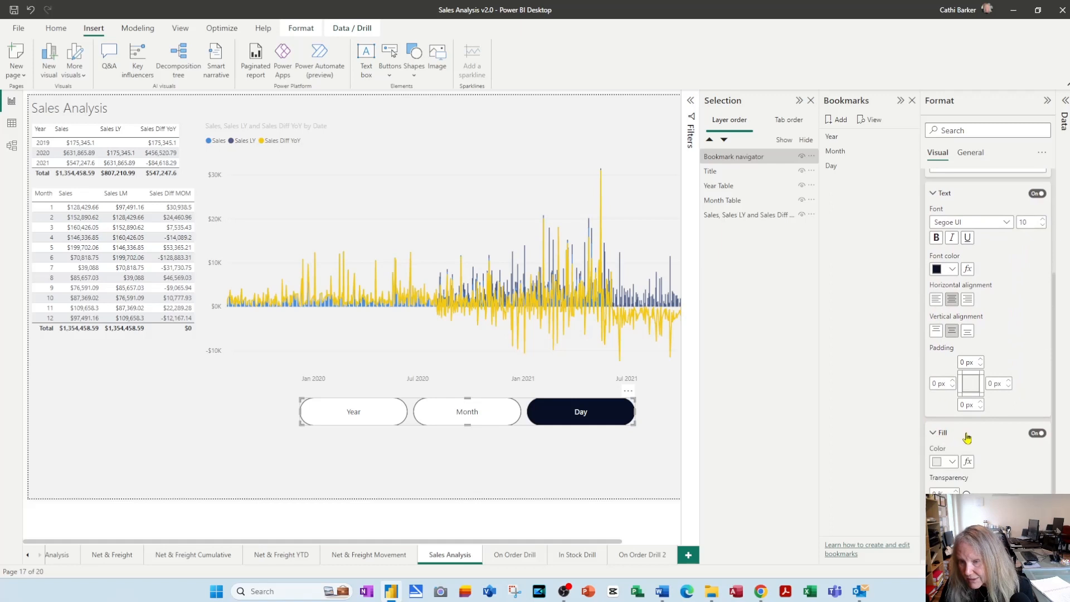
scroll(956, 430, "down", 2)
left_click(954, 410)
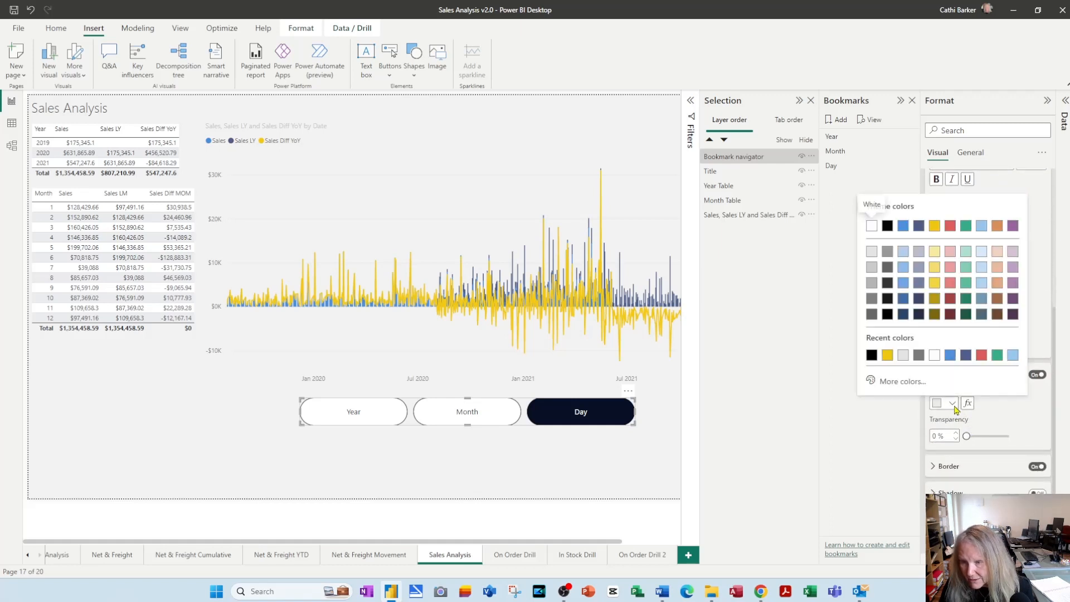
left_click(887, 358)
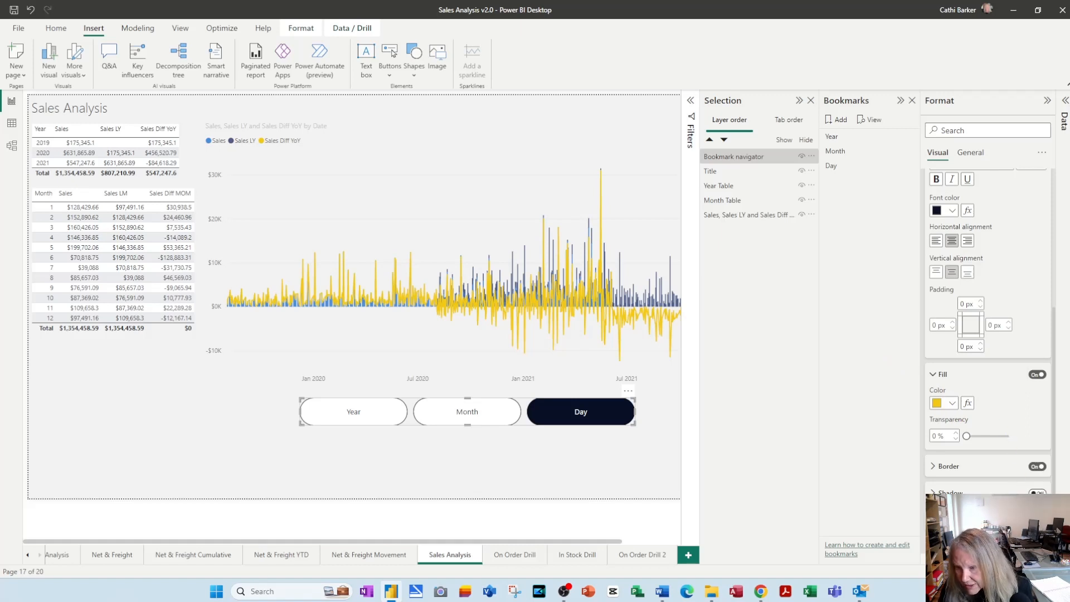
Enable shadow and glow for the navigator buttons' Hover state, and set the glow colour to dark blue
left_click(1037, 494)
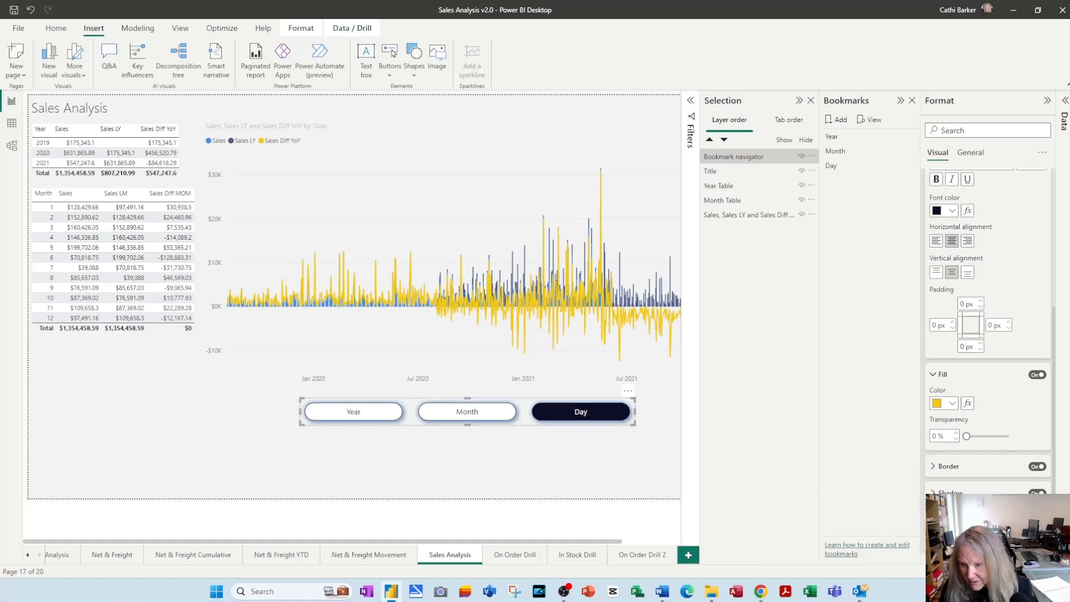
scroll(987, 334, "down", 1)
left_click(934, 481)
scroll(953, 440, "down", 3)
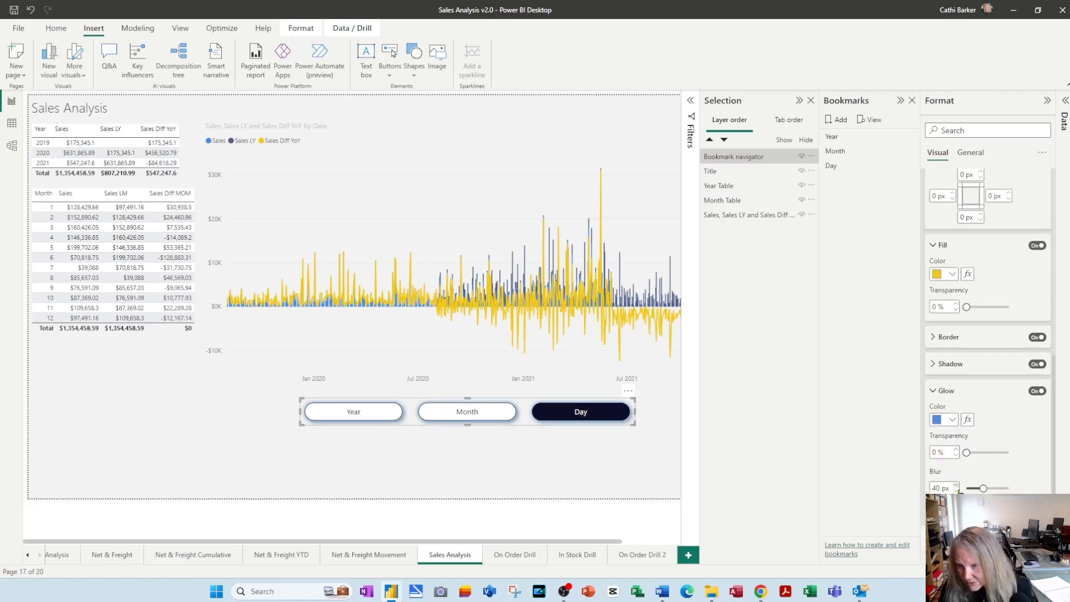
left_click(952, 408)
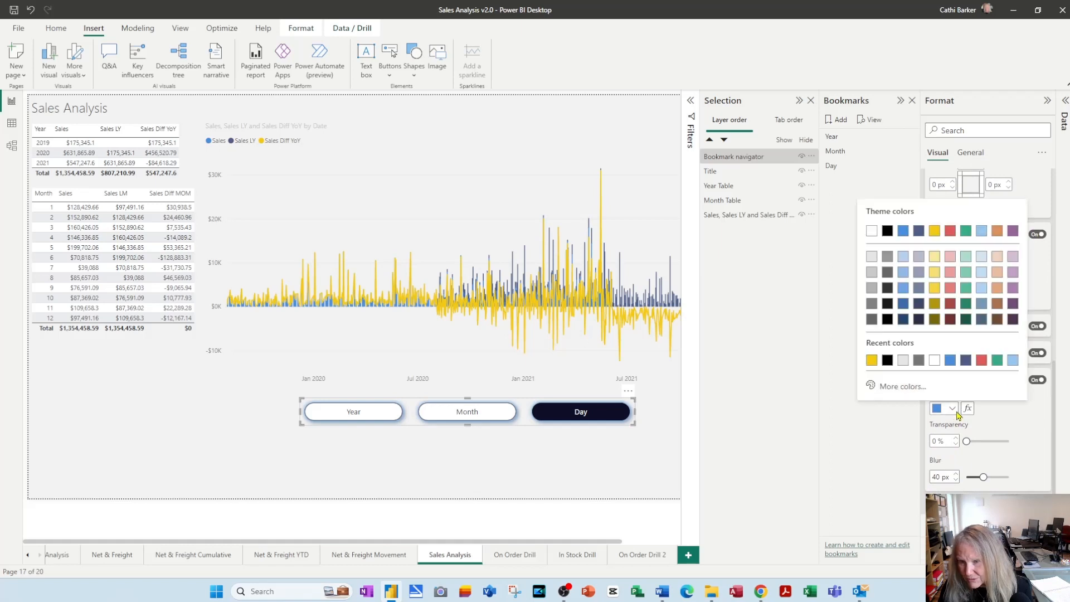
left_click(918, 232)
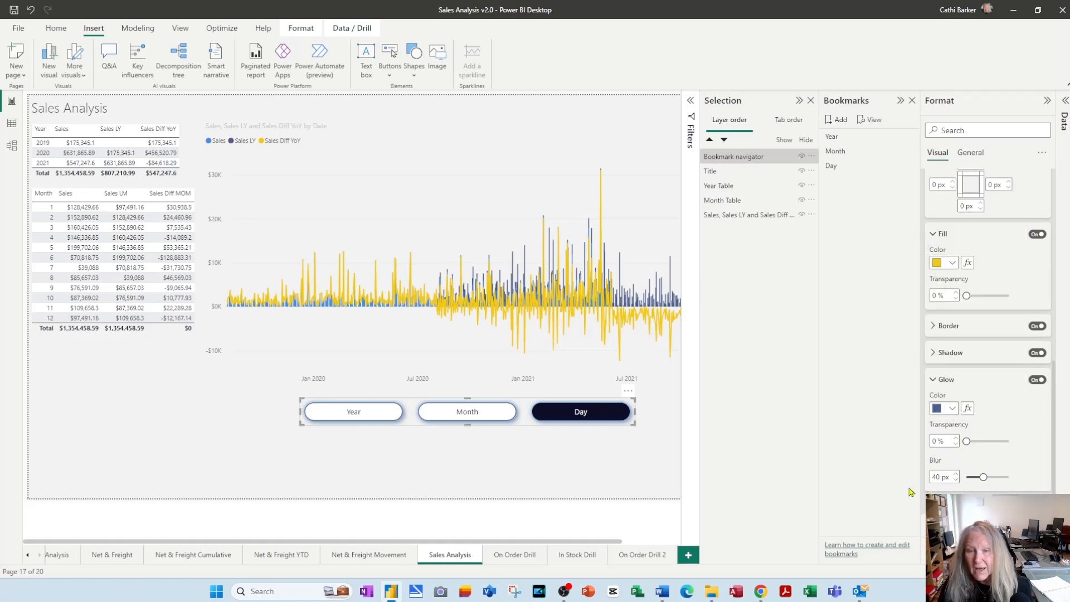
left_click(634, 484)
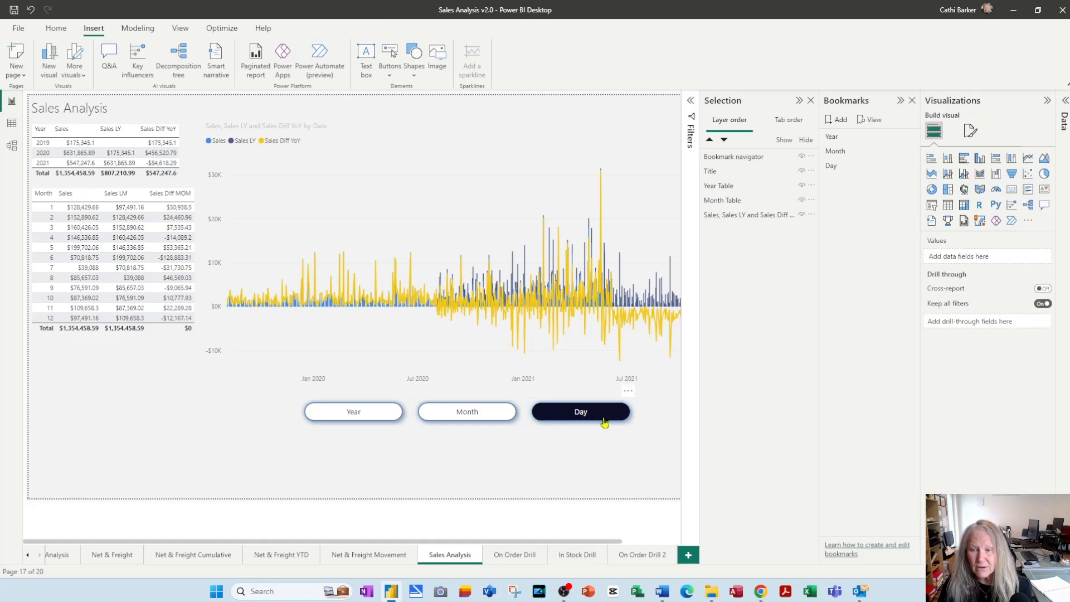
Set the bookmark navigator's orientation to Vertical and resize it into a narrow, taller stack of buttons
left_click(574, 415)
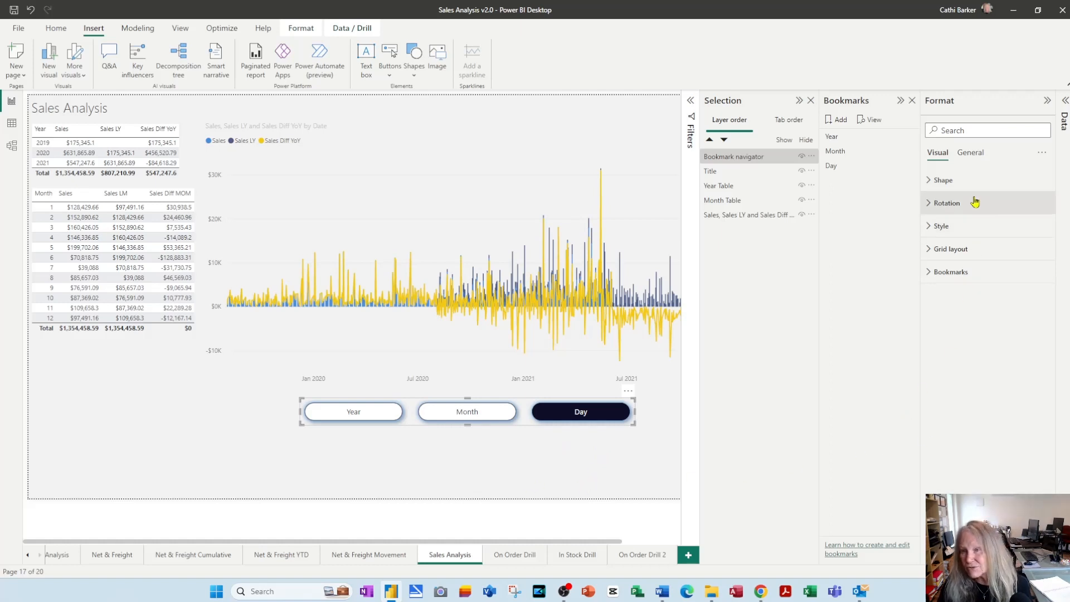
left_click(932, 252)
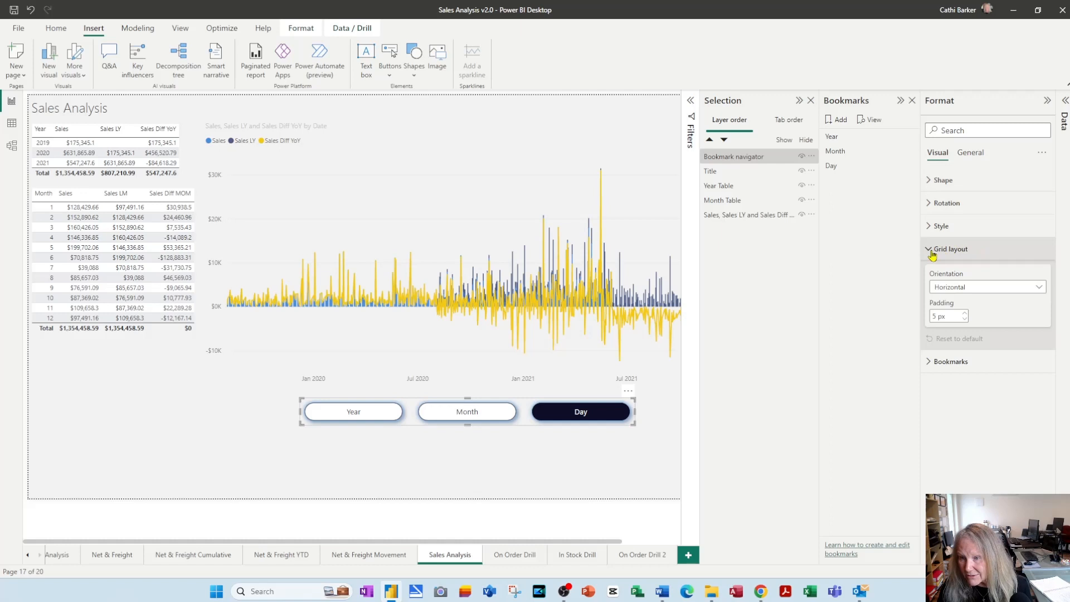
left_click(1038, 289)
left_click(974, 315)
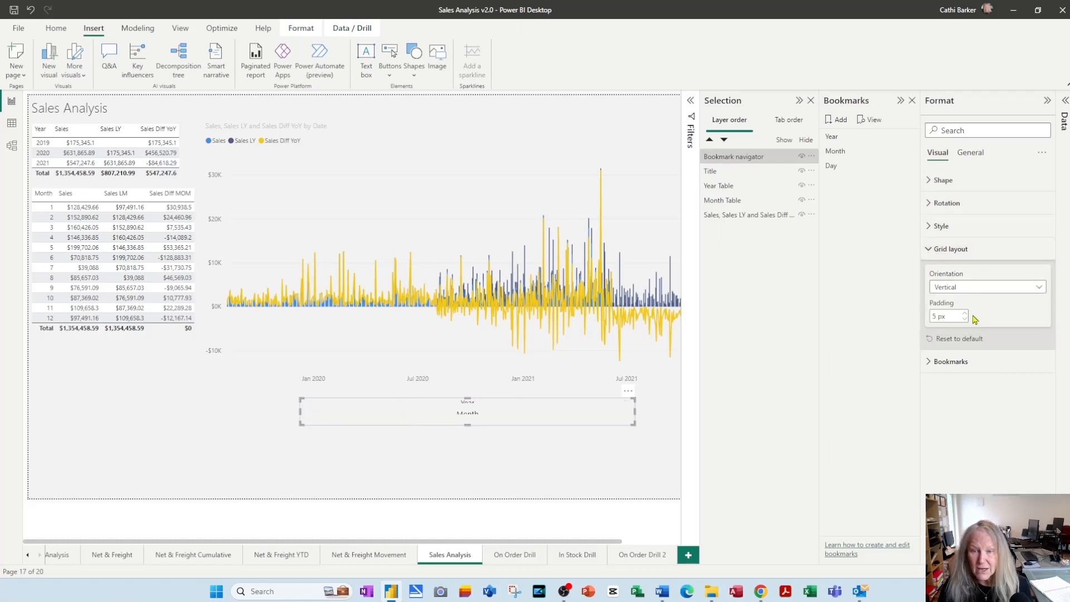
left_click_drag(635, 412, 454, 417)
left_click_drag(380, 425, 382, 497)
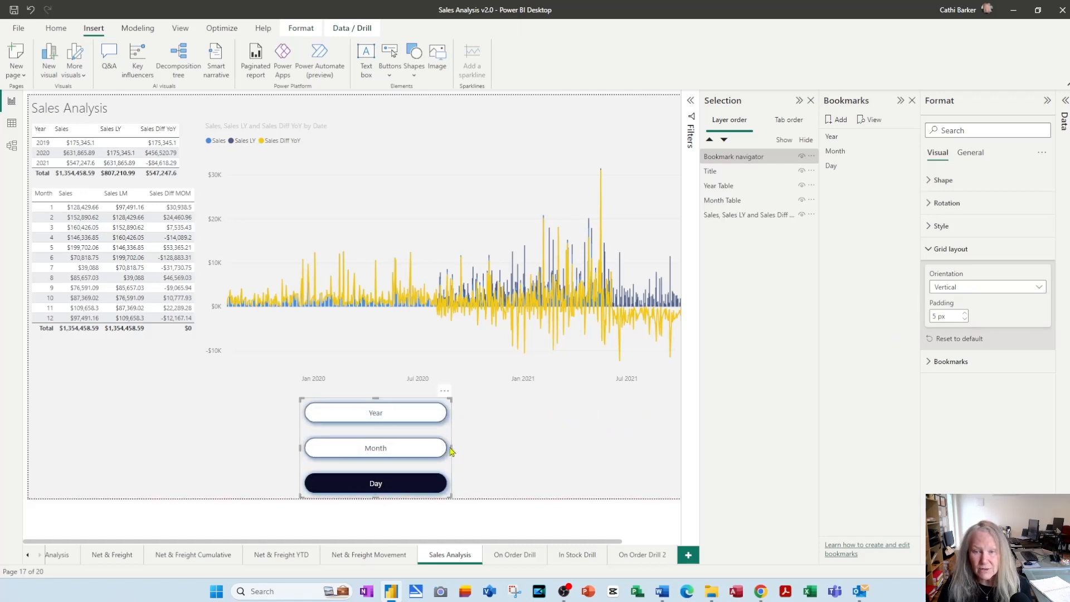
left_click_drag(451, 447, 397, 447)
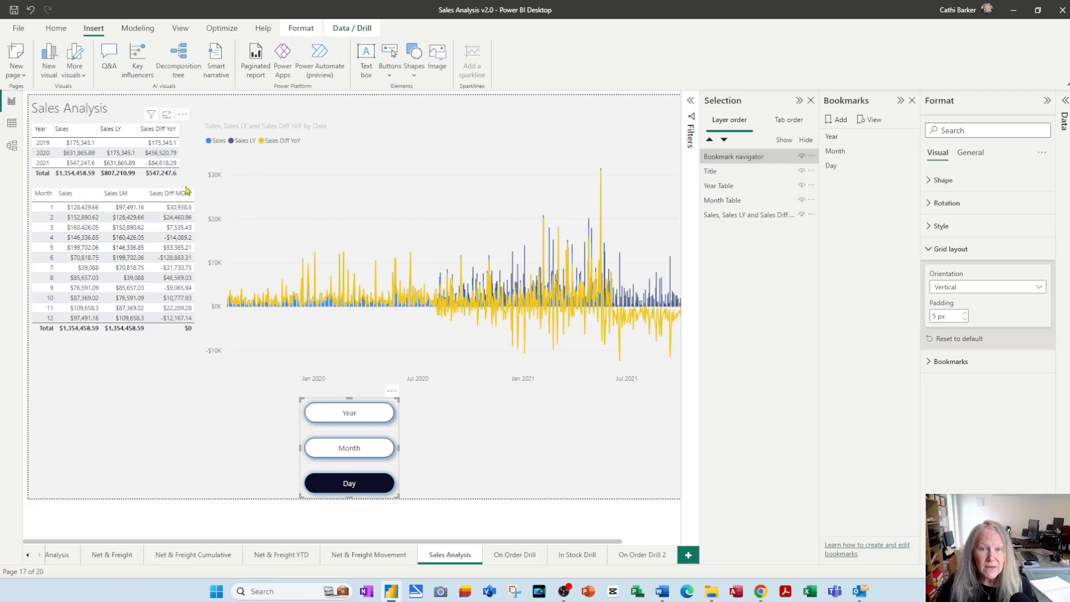
Move the month and year tables down the page, and place the bookmark navigator above them under the page title
left_click_drag(196, 202, 196, 353)
left_click_drag(187, 170, 170, 312)
left_click_drag(400, 427, 168, 188)
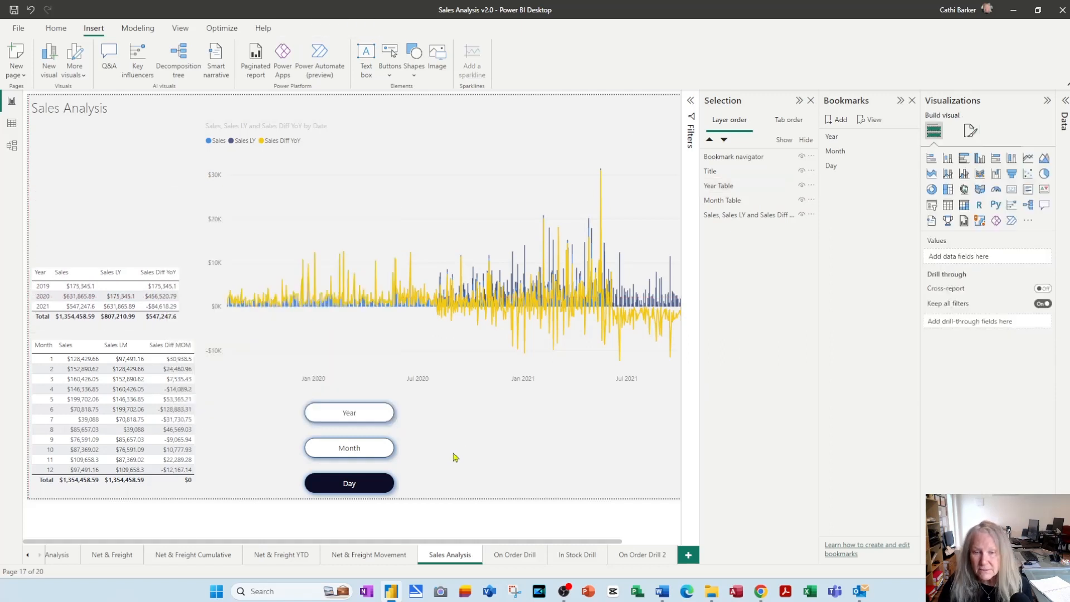
left_click_drag(397, 469, 150, 208)
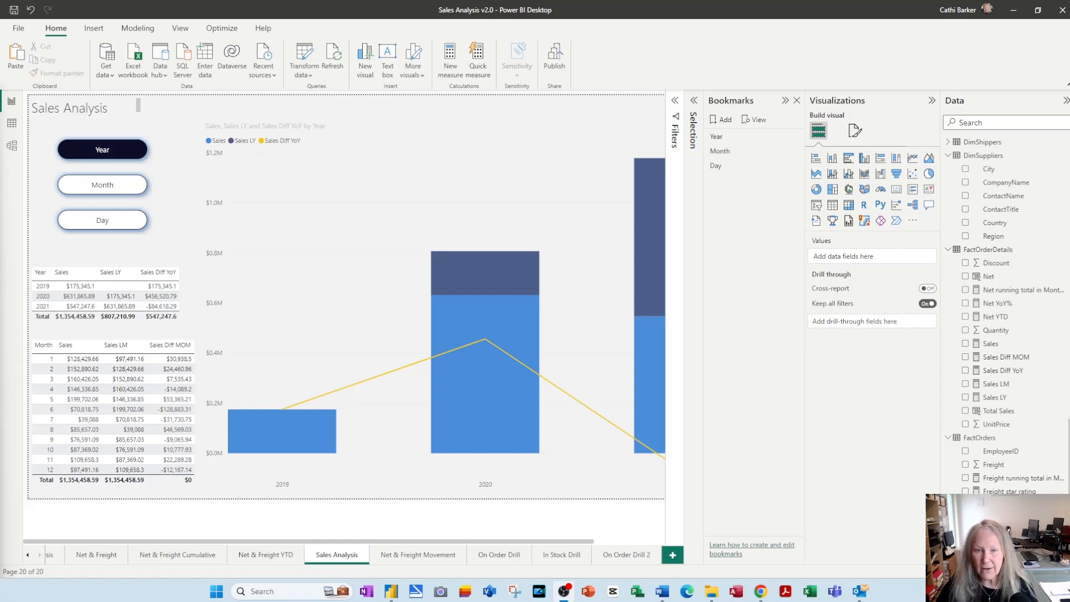
Duplicate the Sales Analysis page and rename the copy as Targets
right_click(346, 557)
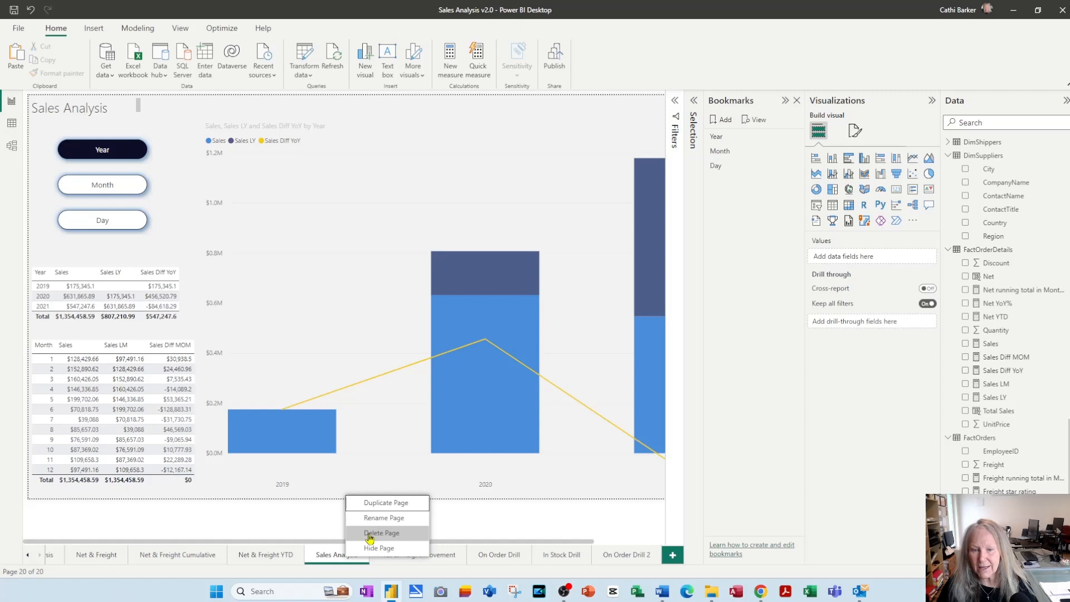
left_click(381, 509)
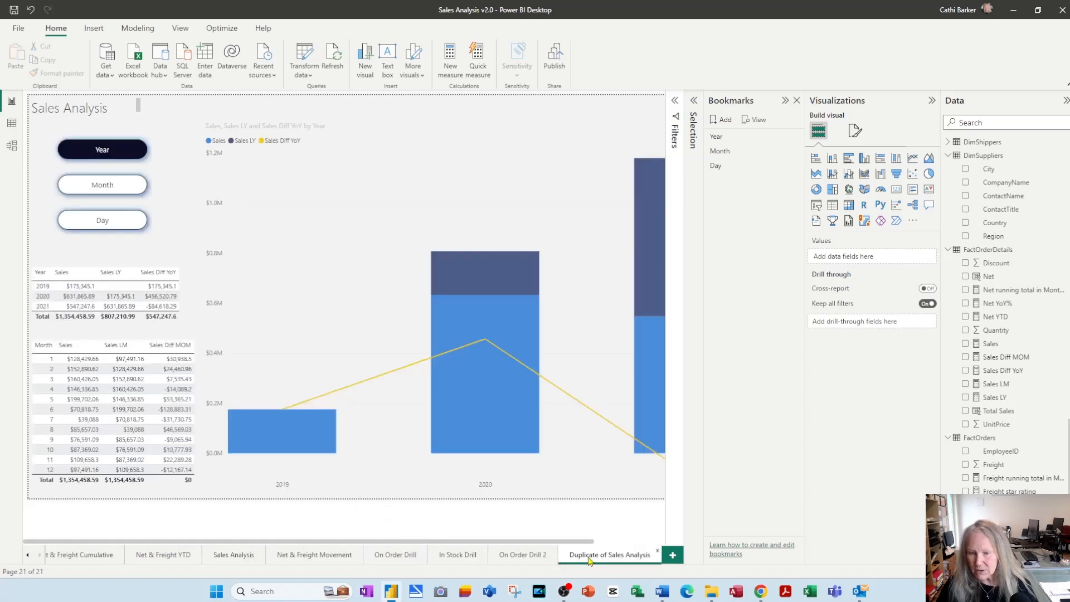
double_click(589, 557)
type("Targets")
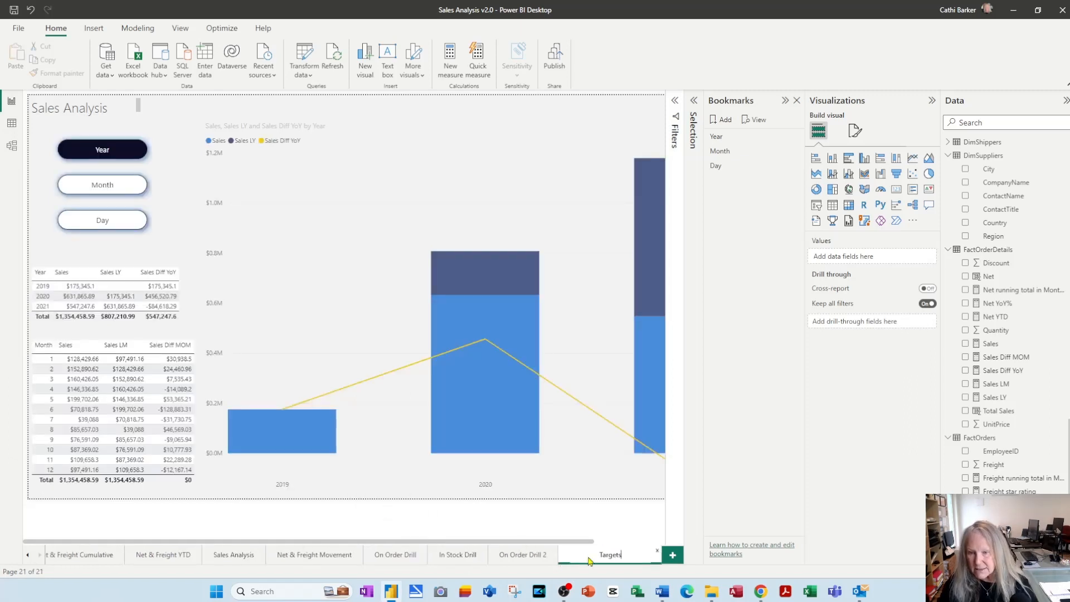
key("Return")
Replace the title text on the Targets page with "Targets" and narrow its text box slightly
left_click(125, 109)
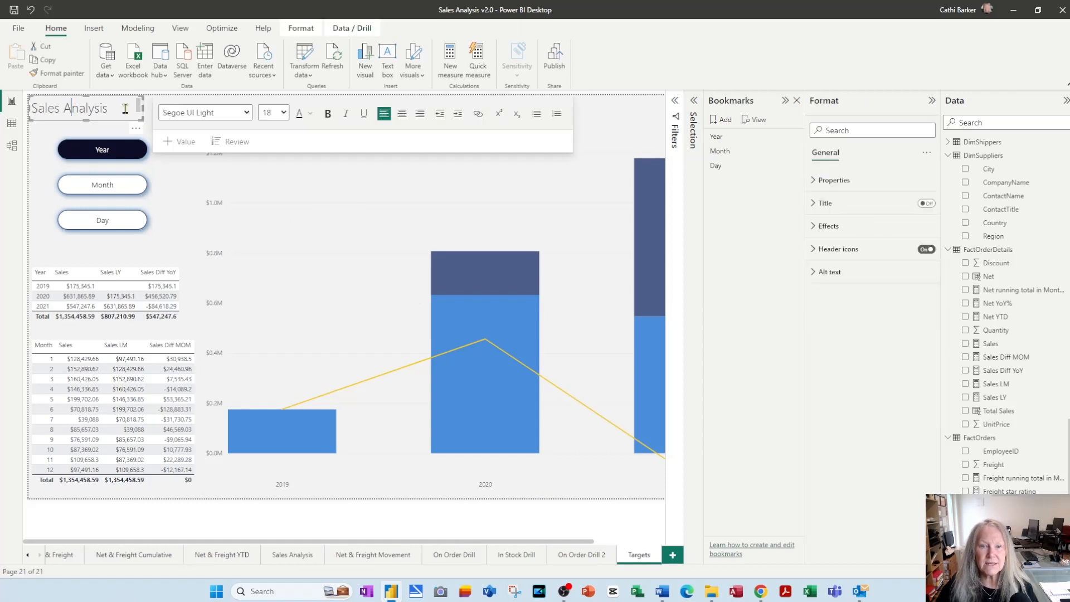
key("ctrl+a")
type("Tar")
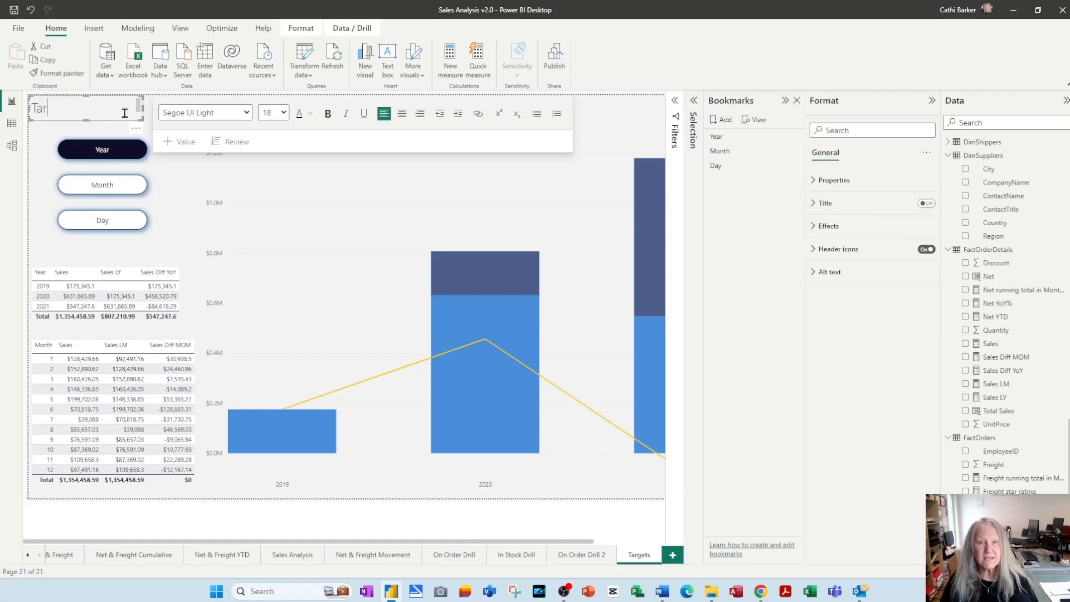
type("gets")
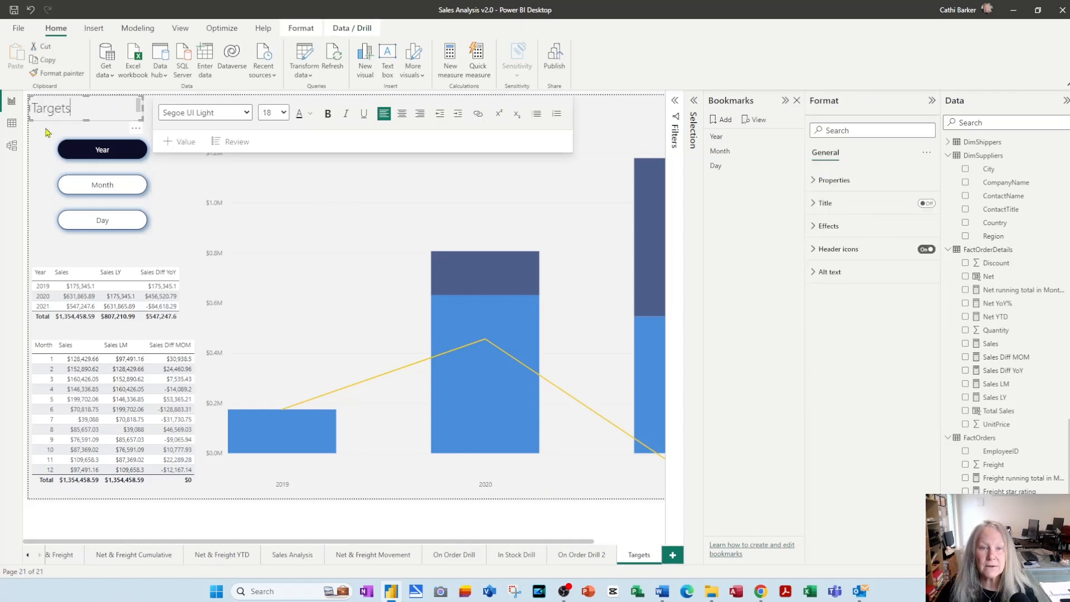
left_click(47, 133)
left_click(118, 112)
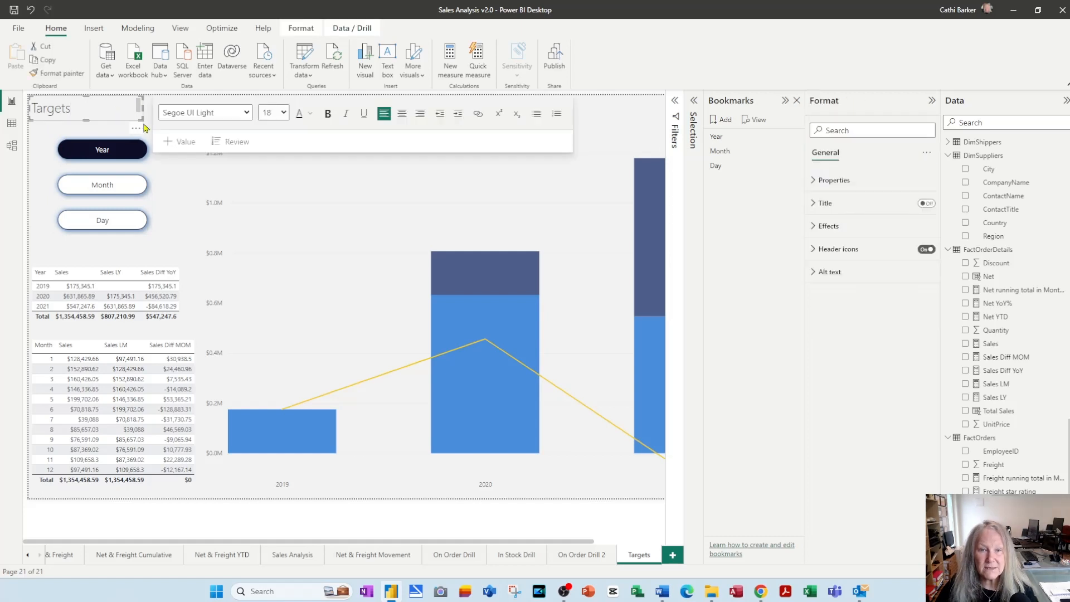
mouse_move(142, 118)
left_mouse_down()
mouse_move(134, 130)
mouse_move(140, 120)
left_mouse_up()
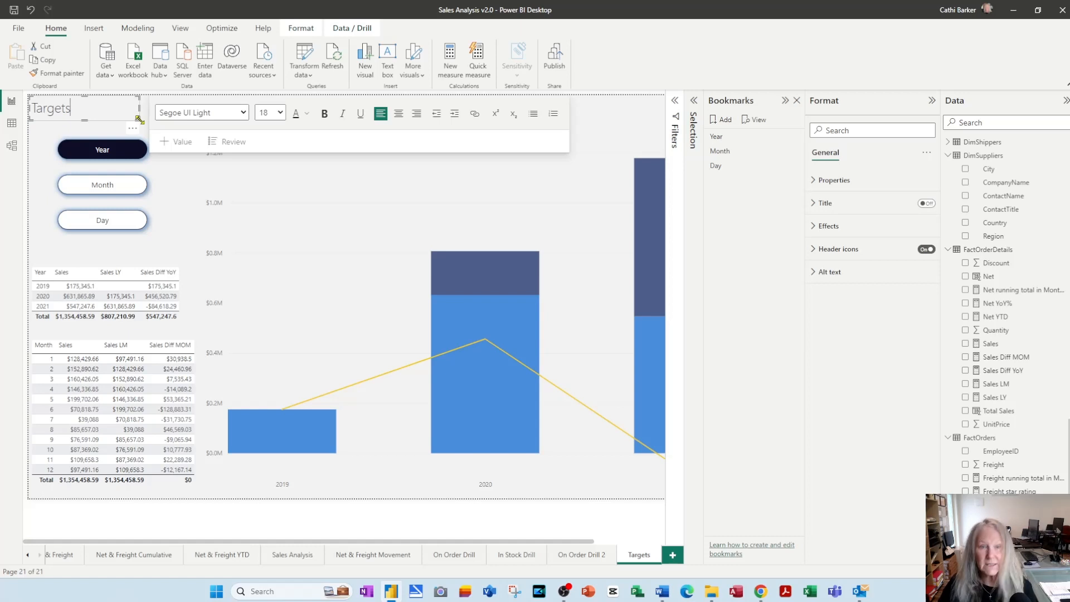
left_click(45, 145)
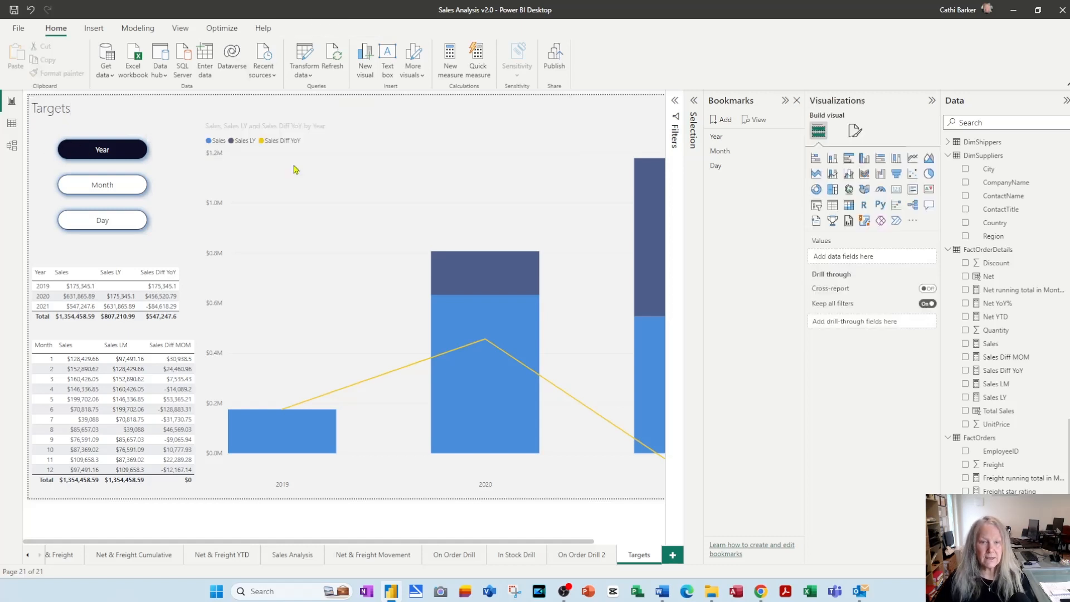
Extend the sales chart on the Targets page upward so it reaches the top edge of the page
mouse_move(456, 345)
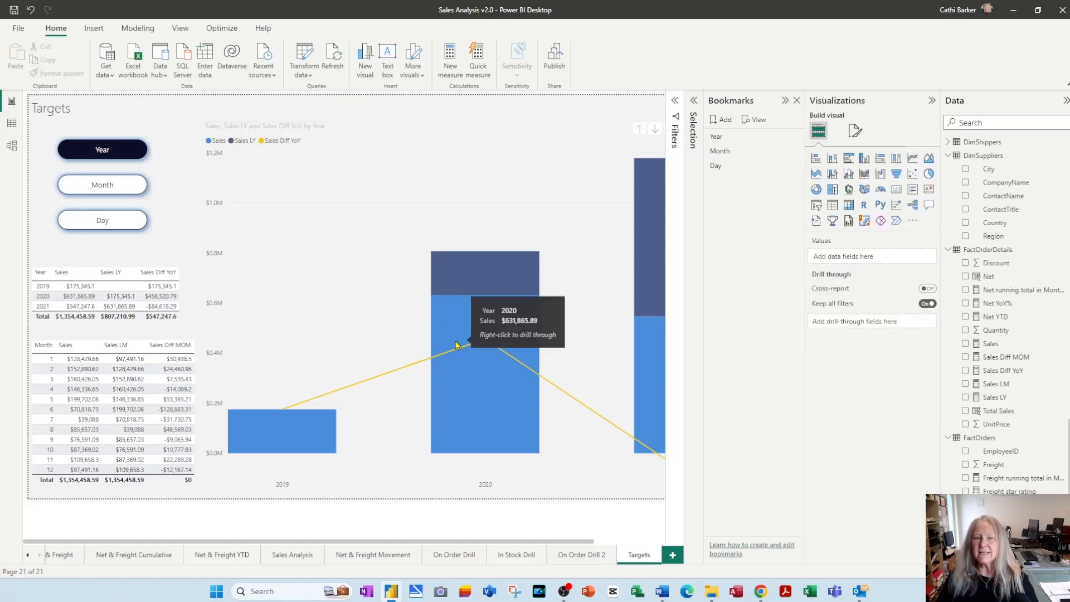
left_click(429, 199)
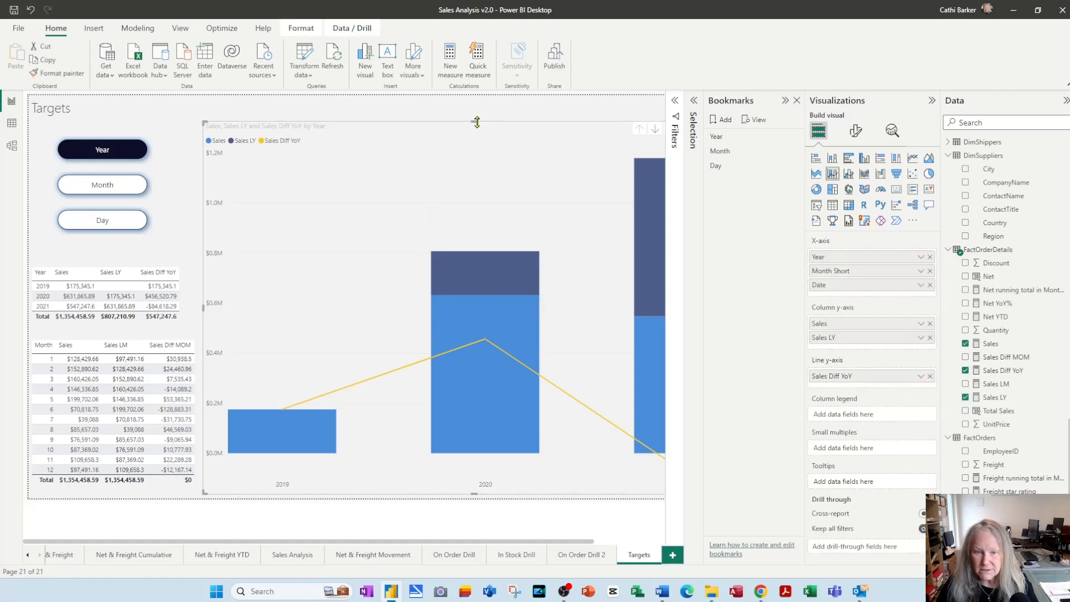
left_click_drag(477, 119, 478, 97)
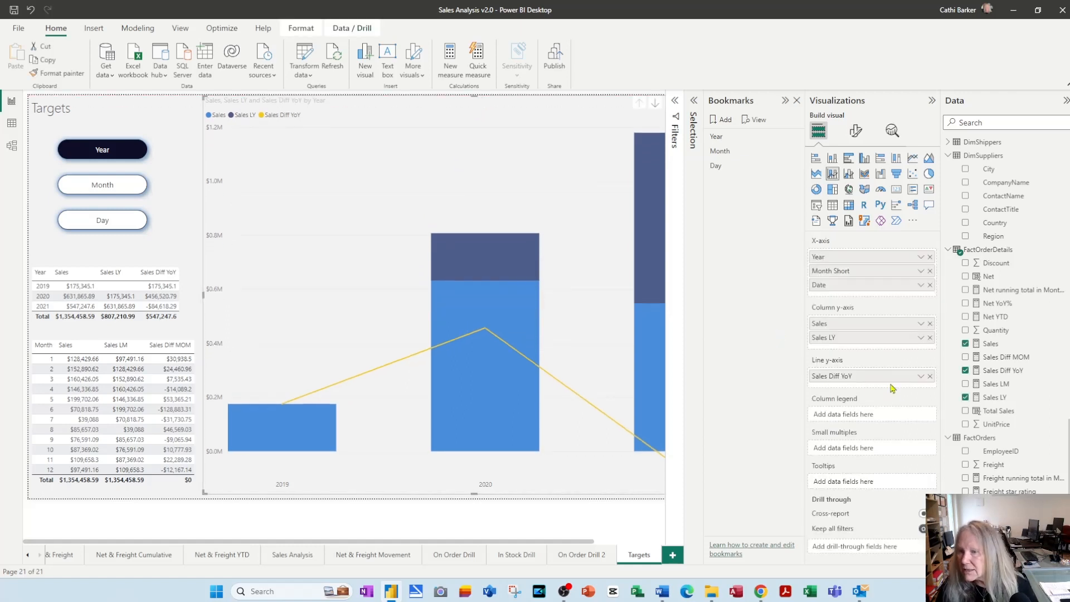
Remove Sales LY and Sales Diff YoY from the sales chart and convert it to a line chart
left_click(930, 338)
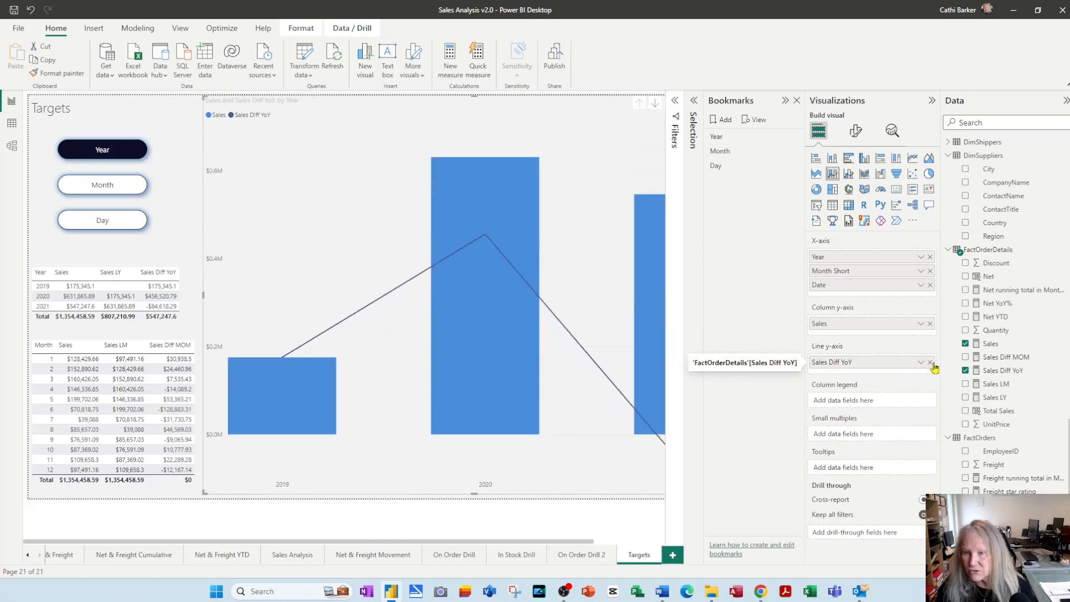
left_click(930, 362)
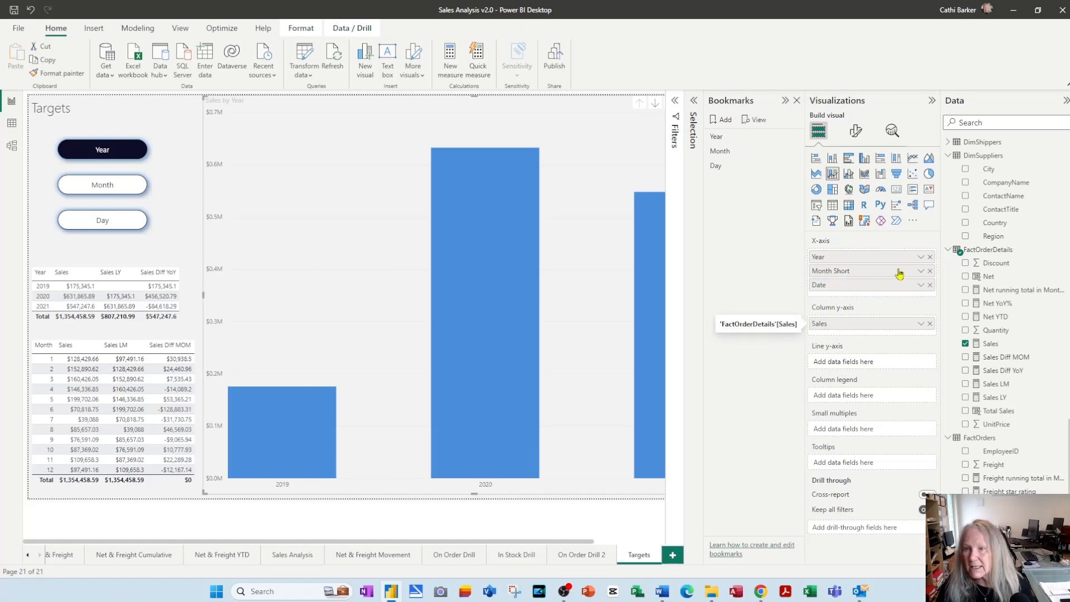
left_click(912, 158)
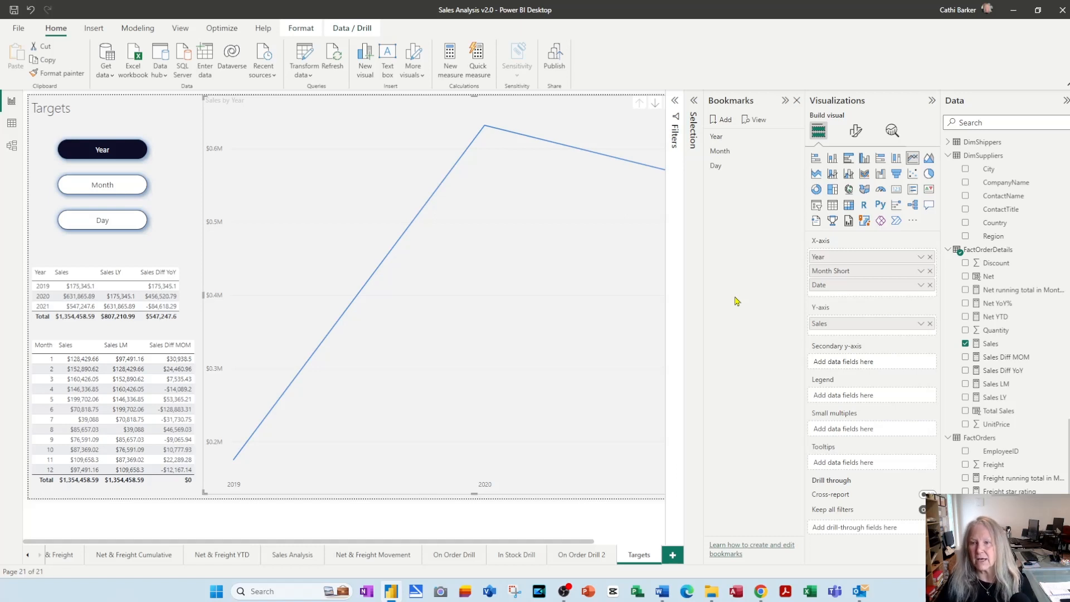
left_click(855, 131)
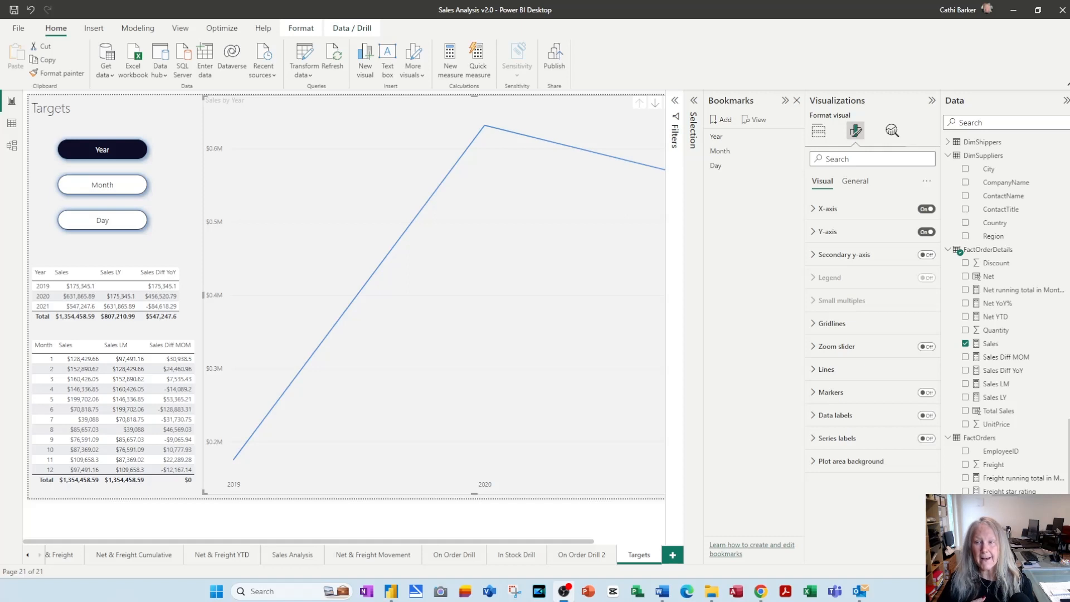
Create a measure named Upper Yr Line in the FactOrders table with the constant value 600000
scroll(1010, 471, "down", 3)
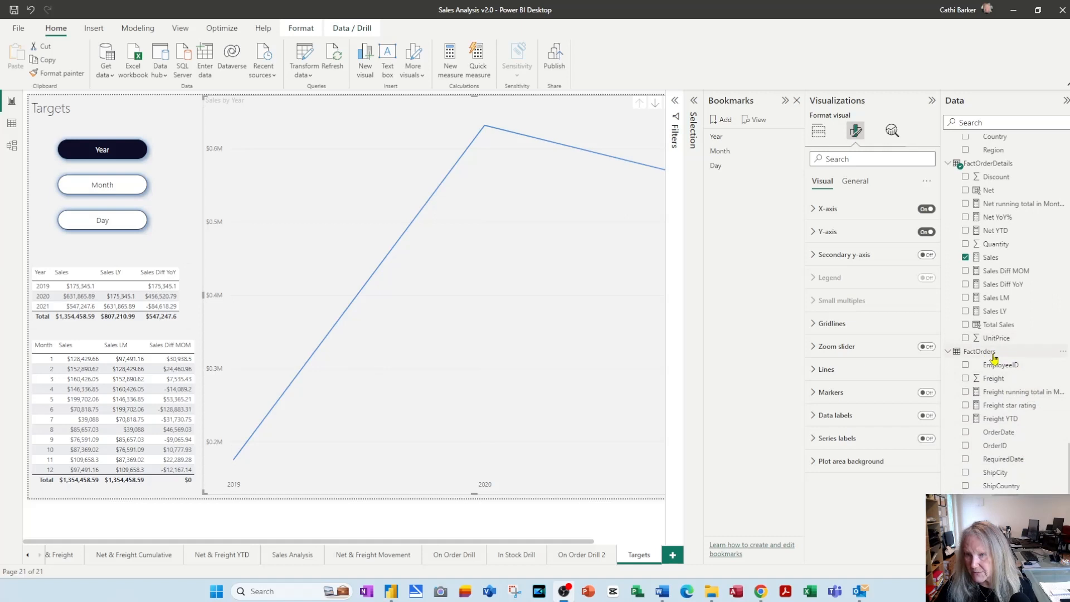
right_click(981, 353)
left_click(921, 362)
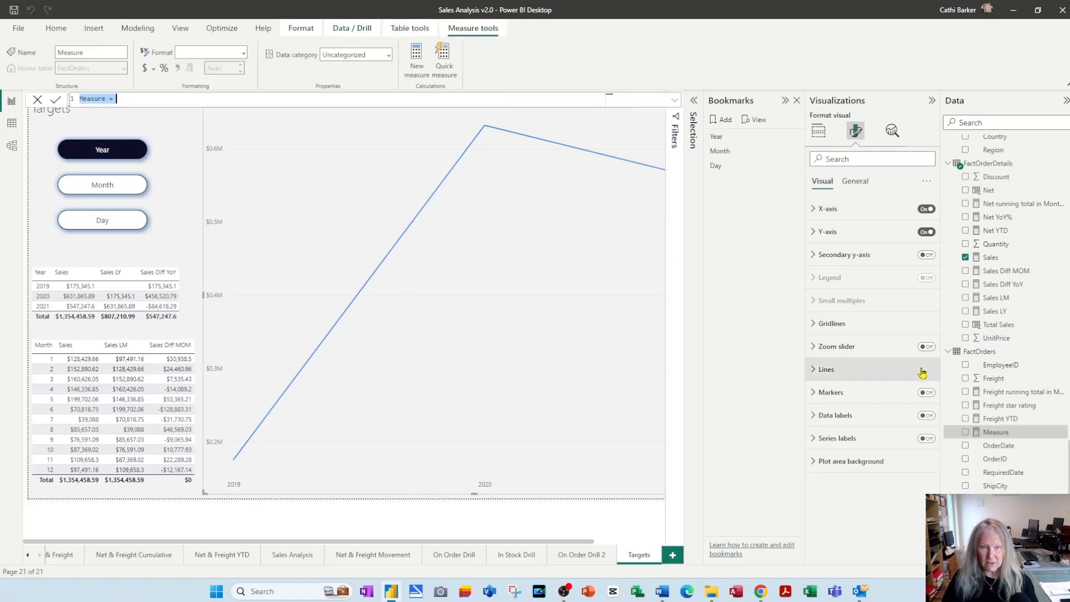
type("Upper Yr")
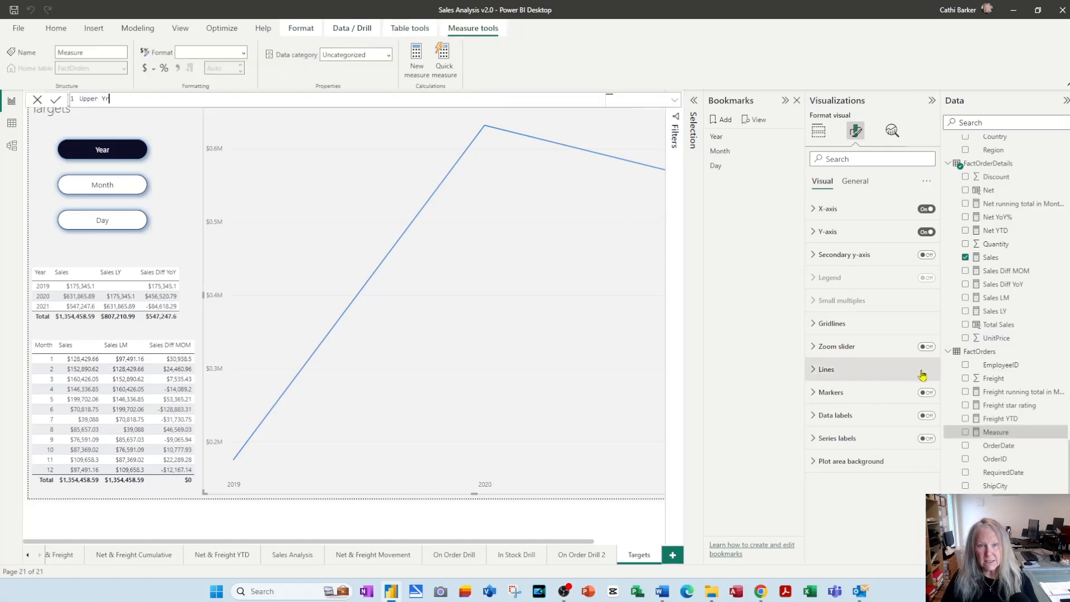
type(" Line=")
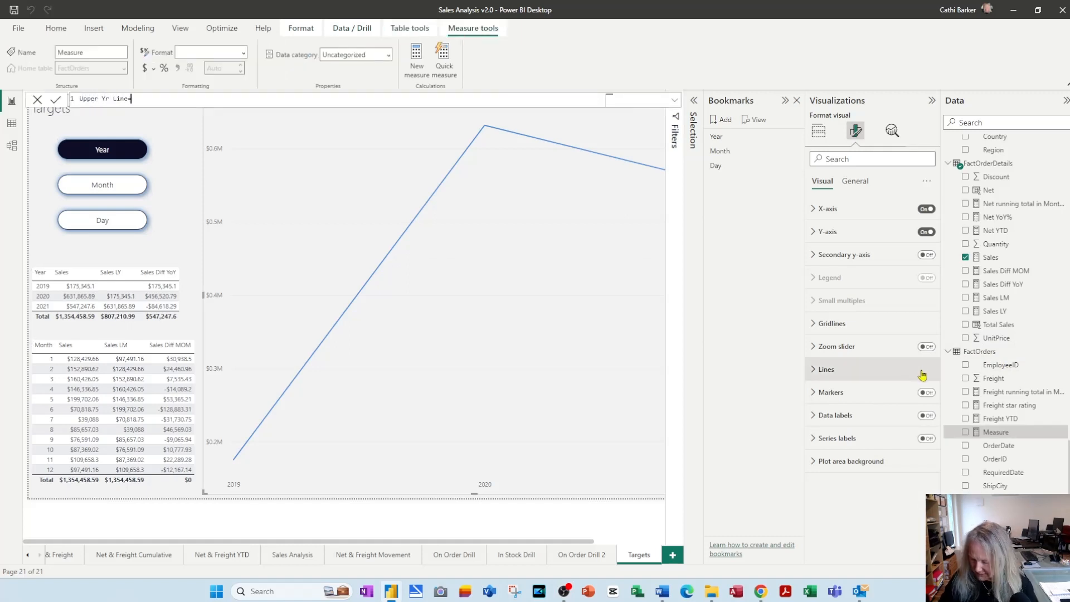
type("600000")
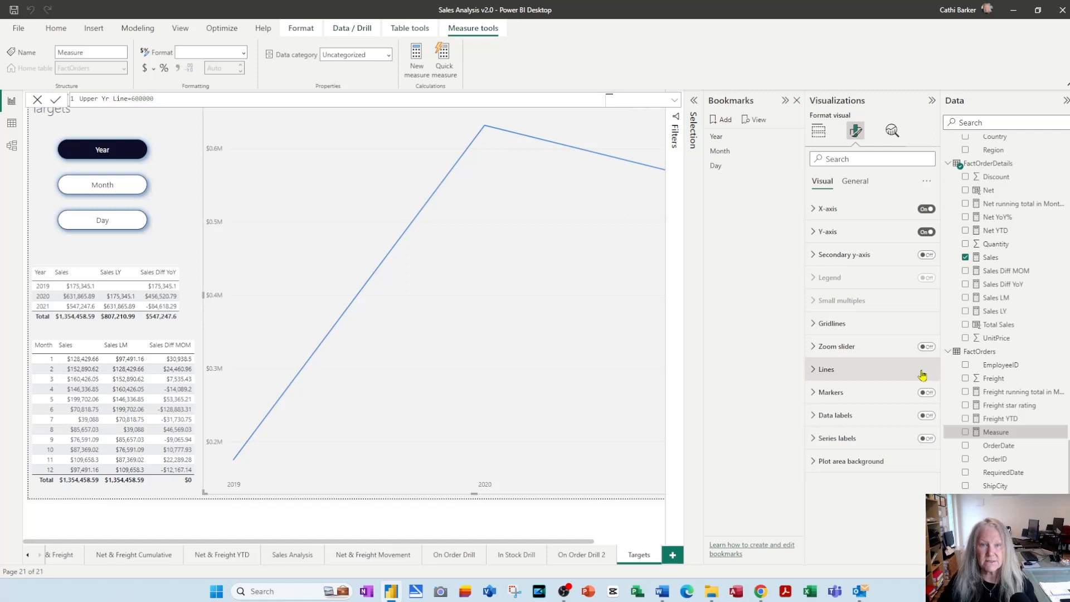
key("Return")
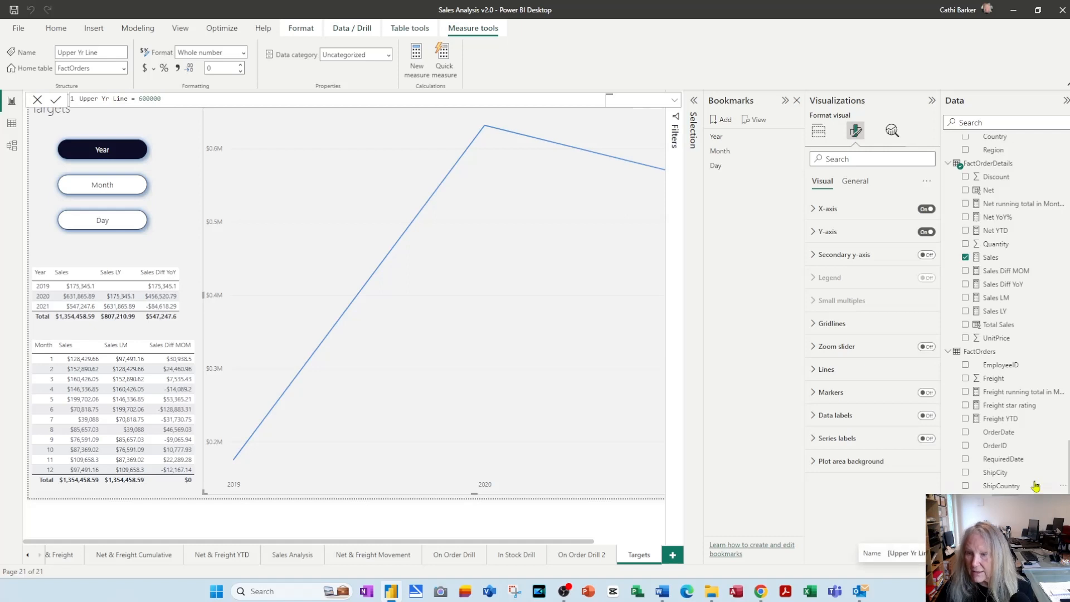
Create a measure named Lower Yr Line in the FactOrders table with the constant value 300000
right_click(994, 352)
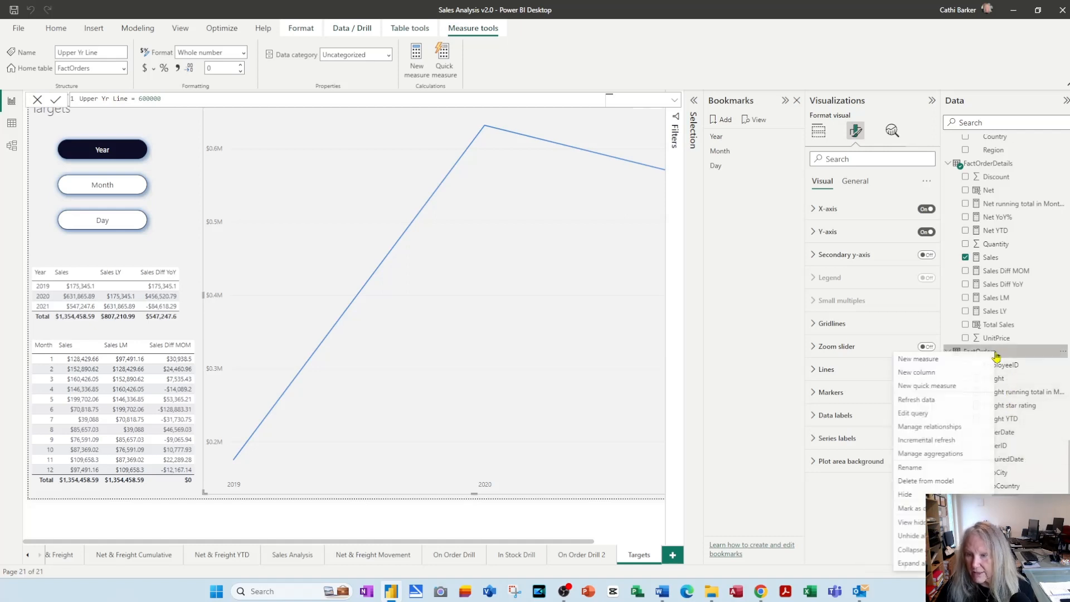
left_click(959, 365)
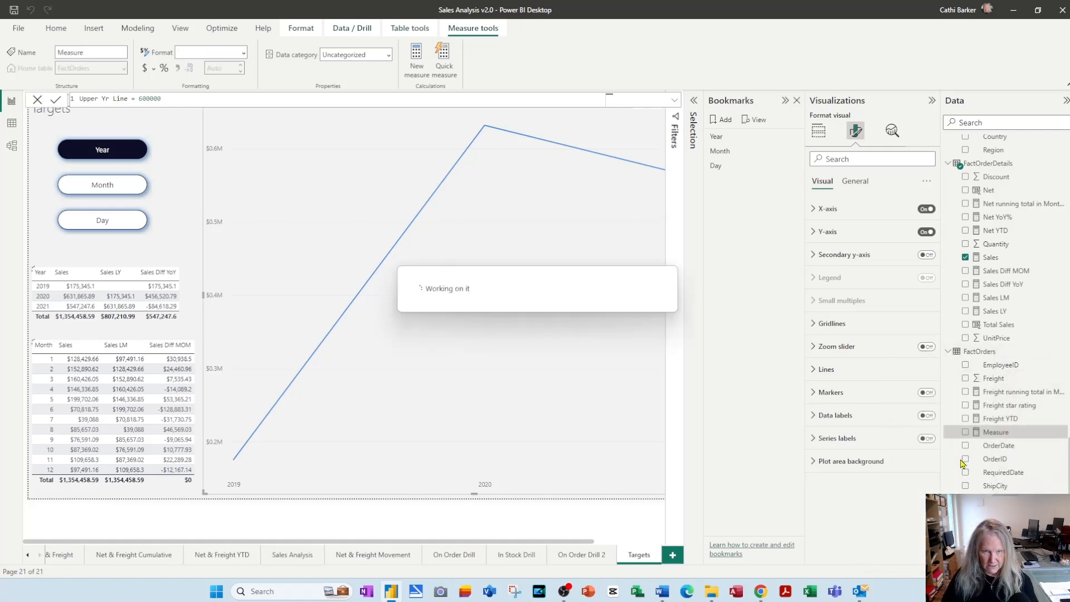
key("ctrl+a")
type("Lower Y")
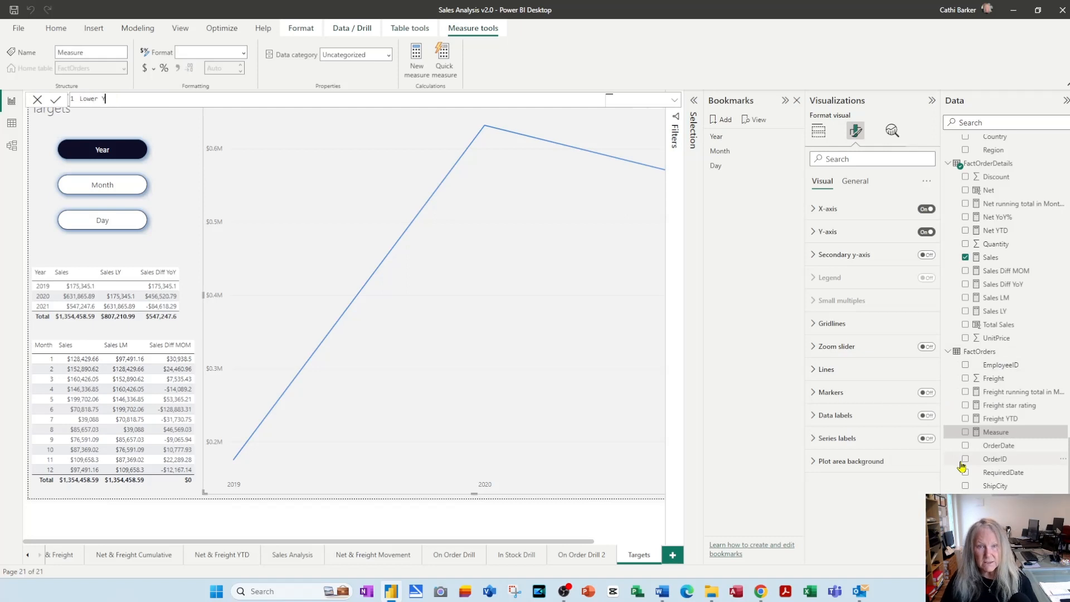
type("r Line=3")
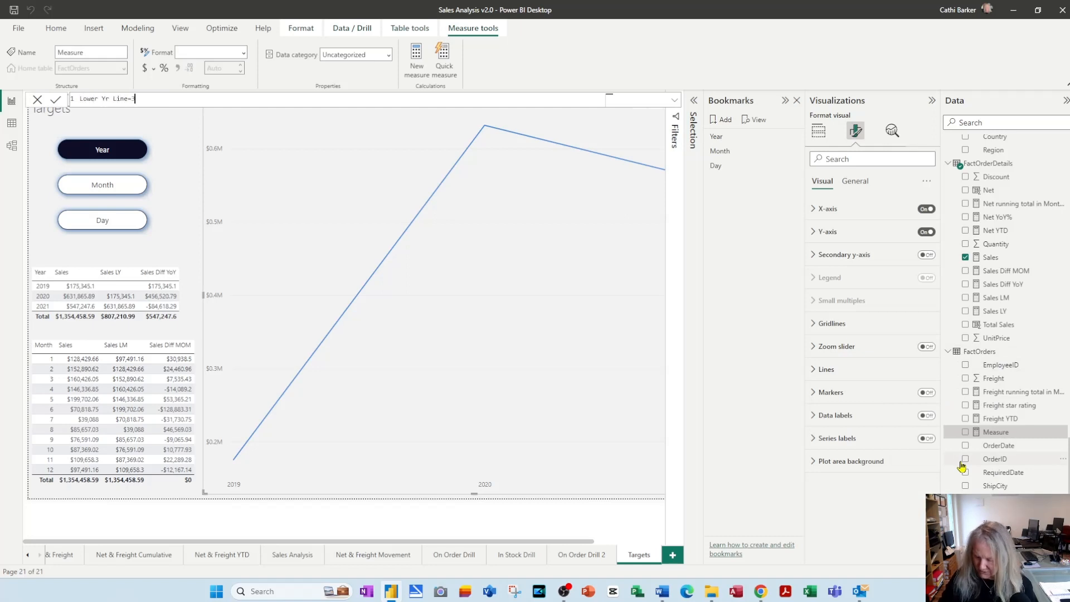
type("00000")
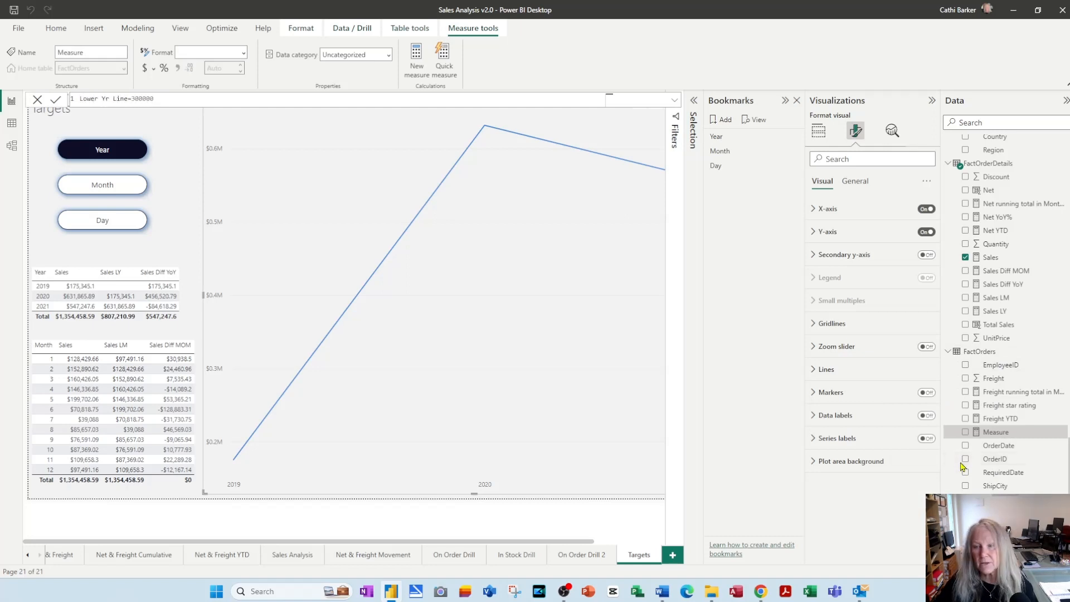
key("Return")
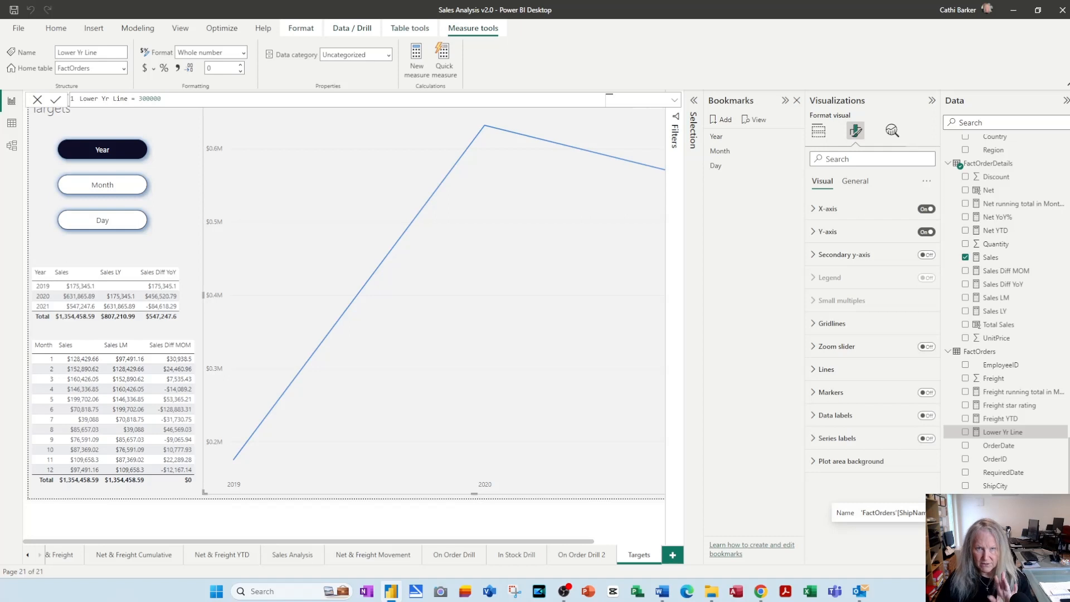
Create a measure named Upper Mth Line in the FactOrders table with the constant value 150000
right_click(995, 357)
key("Escape")
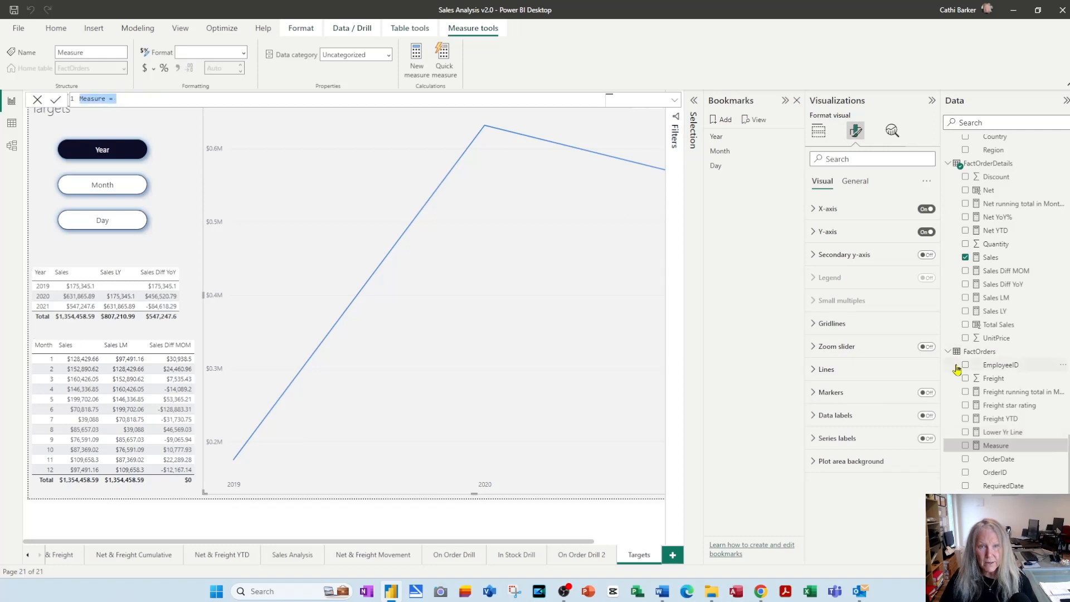
type("Upper Mth Line=150000")
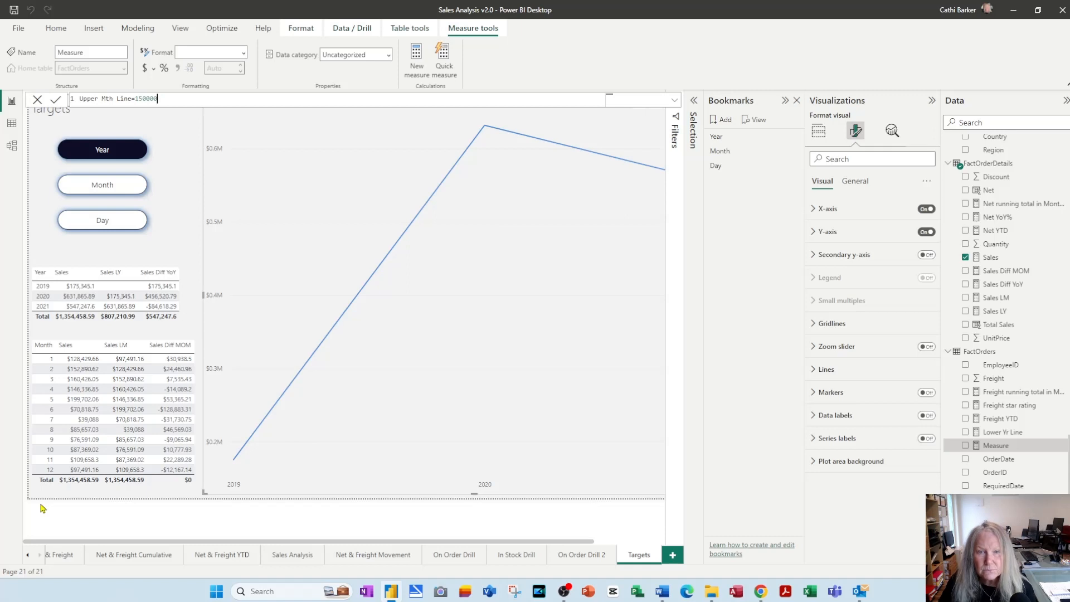
key("Return")
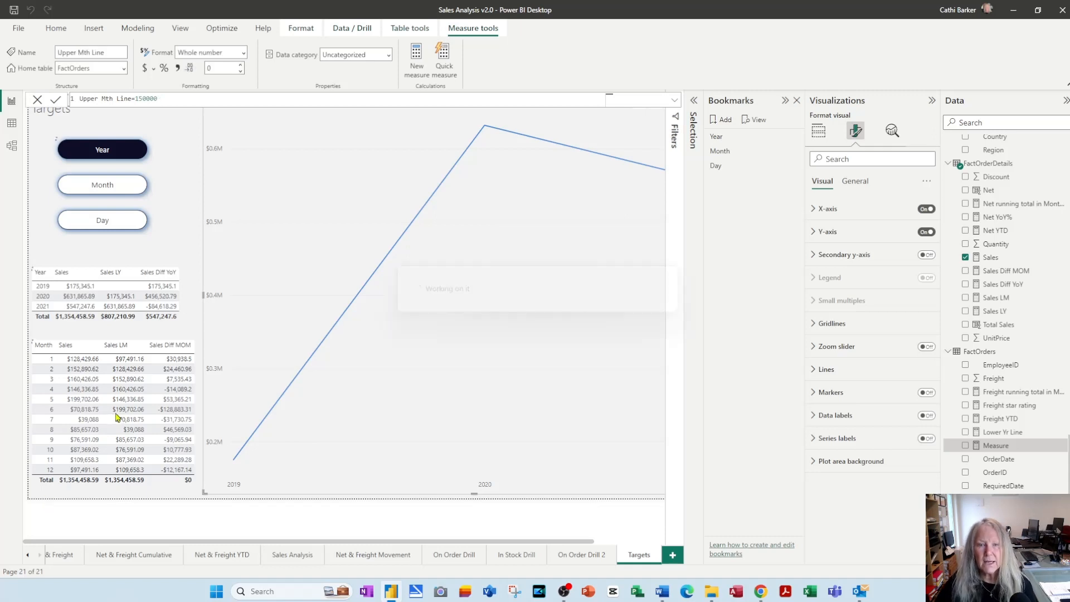
Create a measure named Lower Mth Line in the FactOrders table with the constant value 100000
right_click(990, 353)
left_click(960, 363)
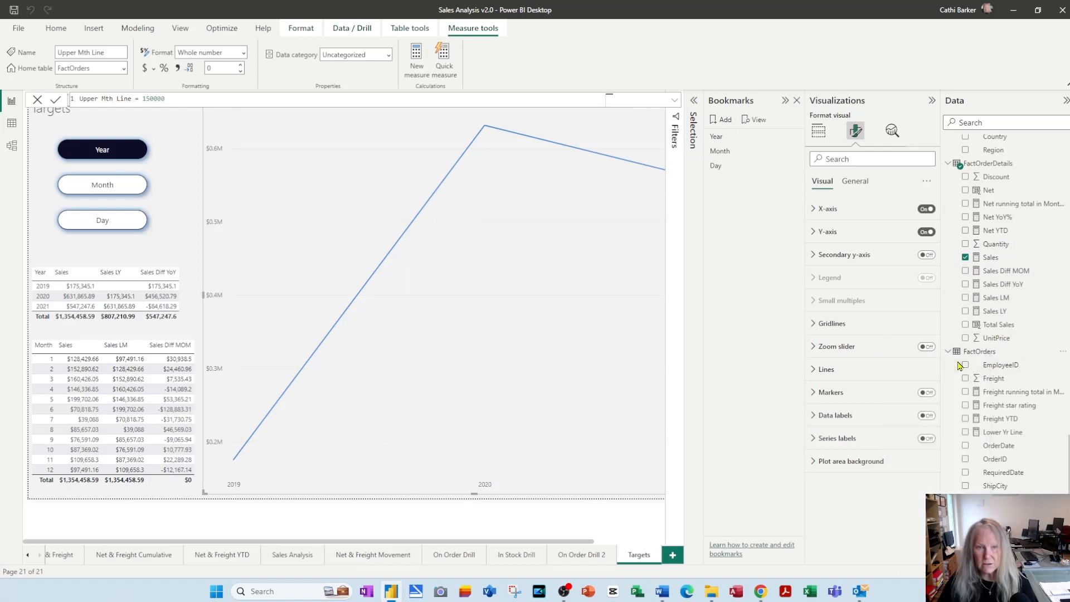
type("L")
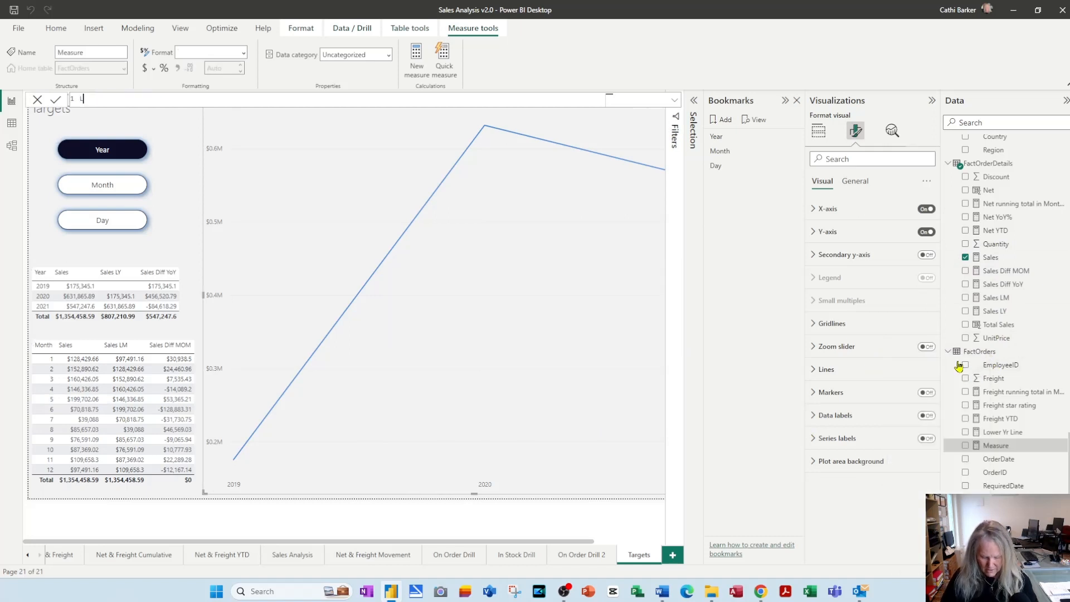
type("ower Mt")
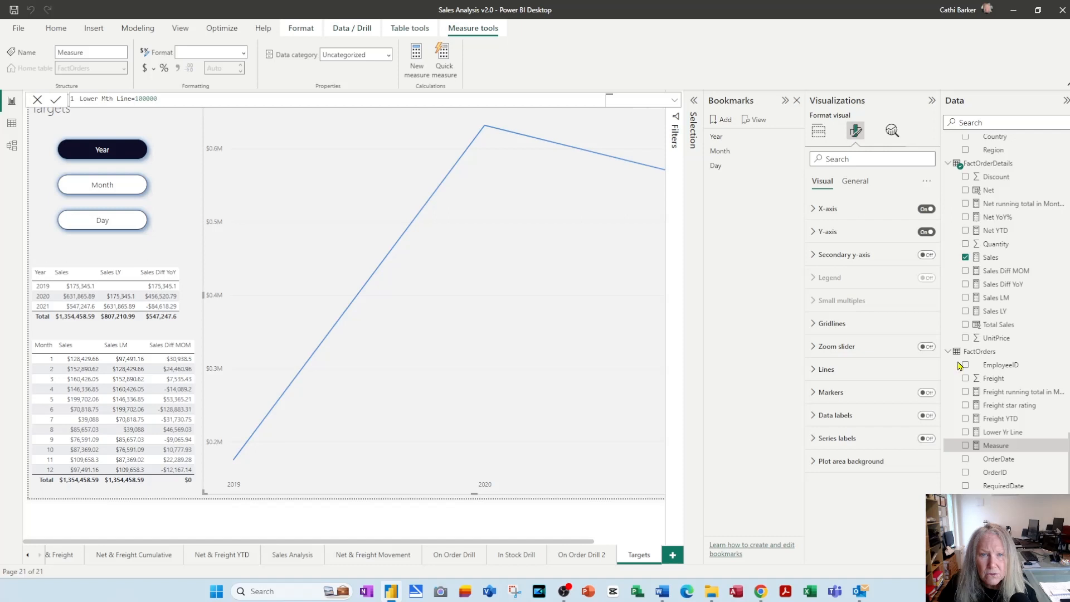
type("h Line=100000")
key("Return")
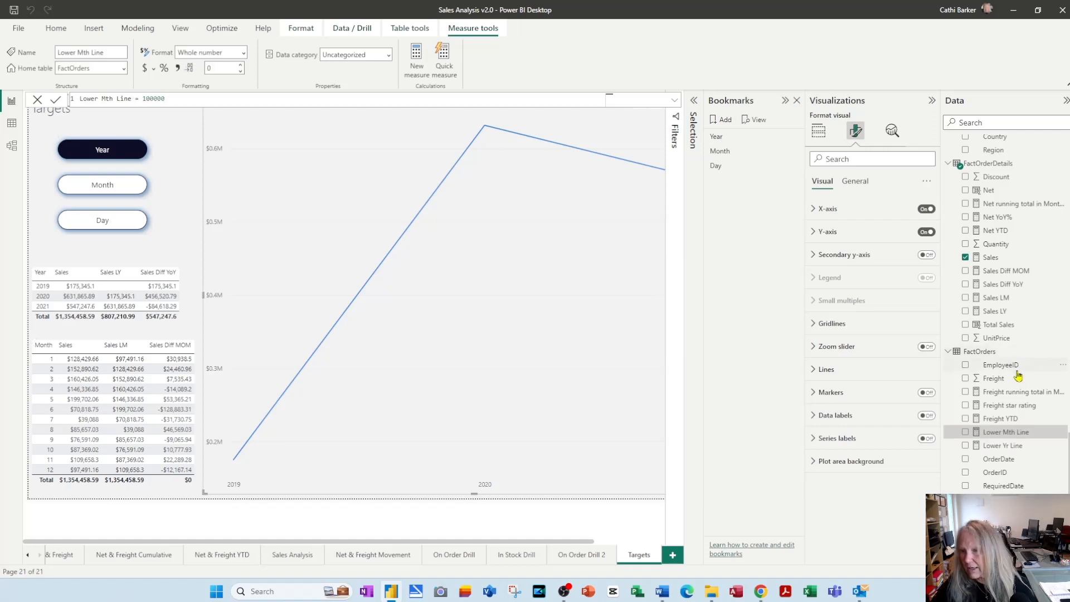
Create a measure named Upper Day Line in the FactOrders table with the constant value 10000
right_click(983, 354)
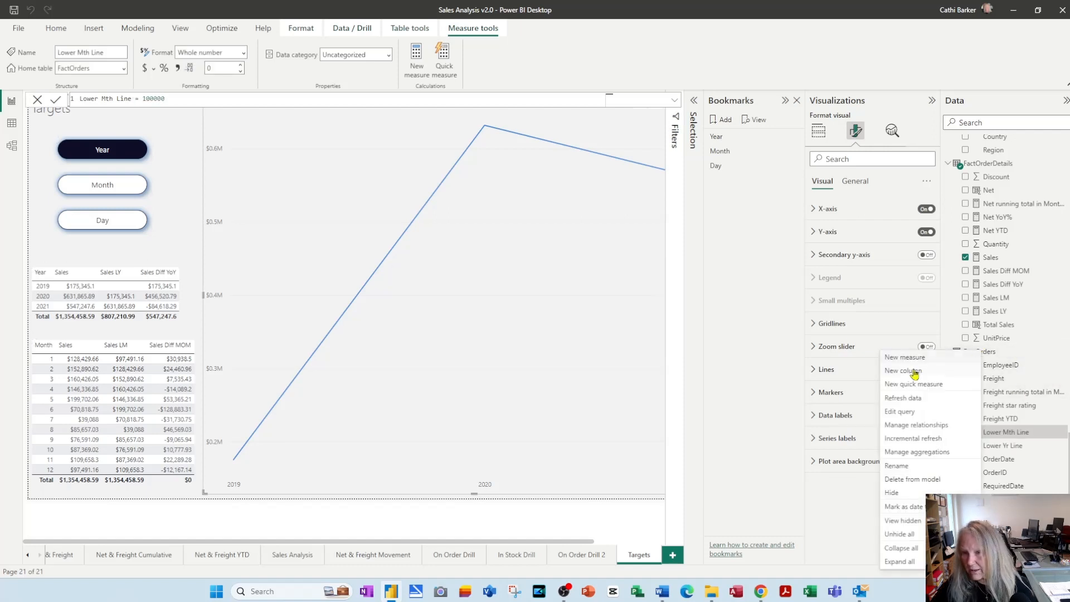
left_click(913, 361)
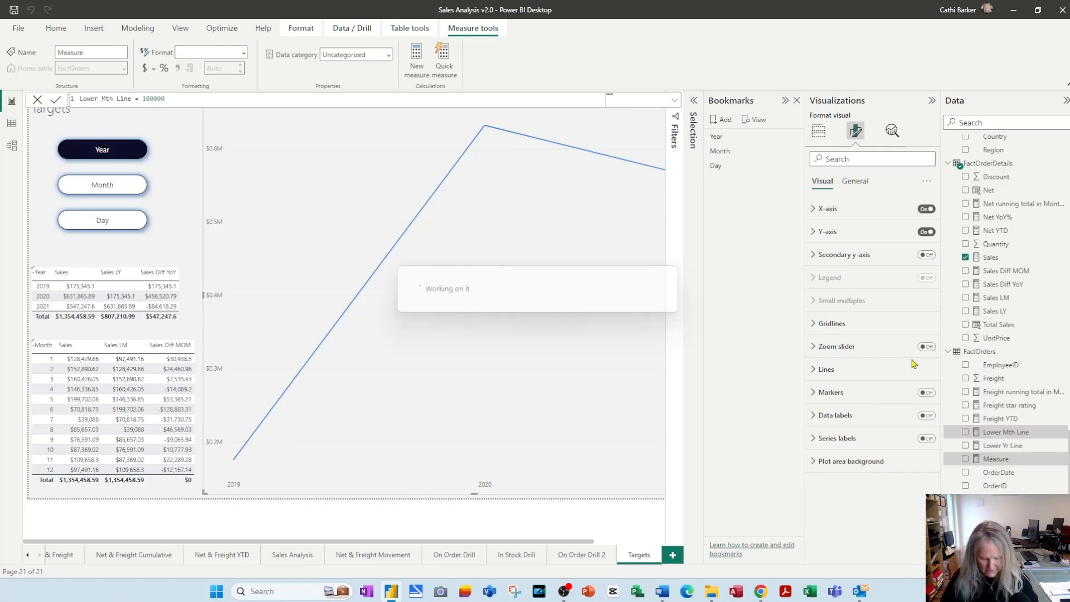
type("y")
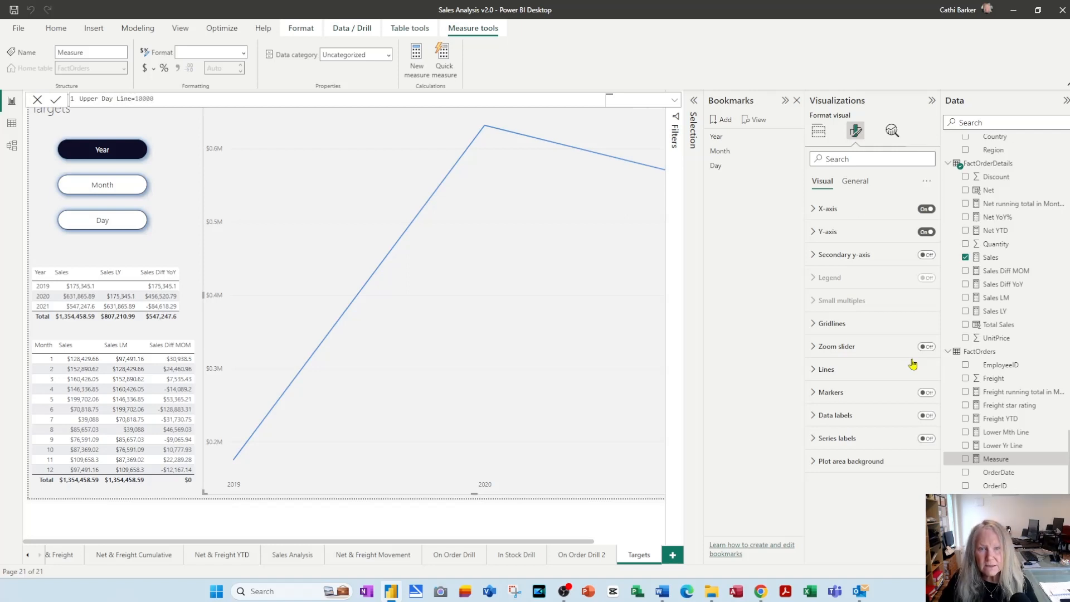
key("Return")
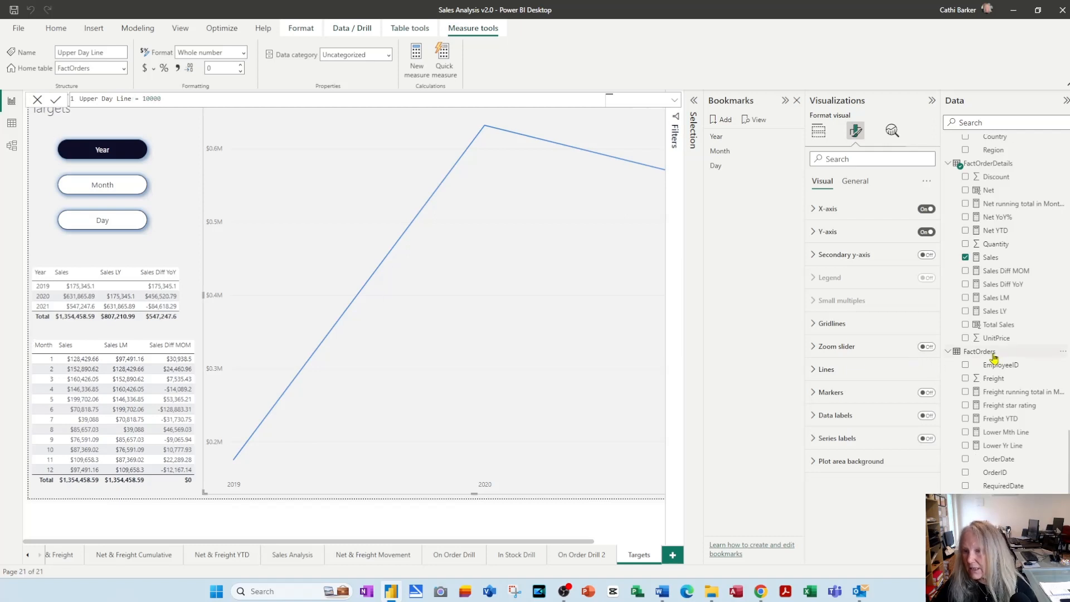
Create a measure named Lower Day Line in the FactOrders table with the constant value 5000
right_click(994, 357)
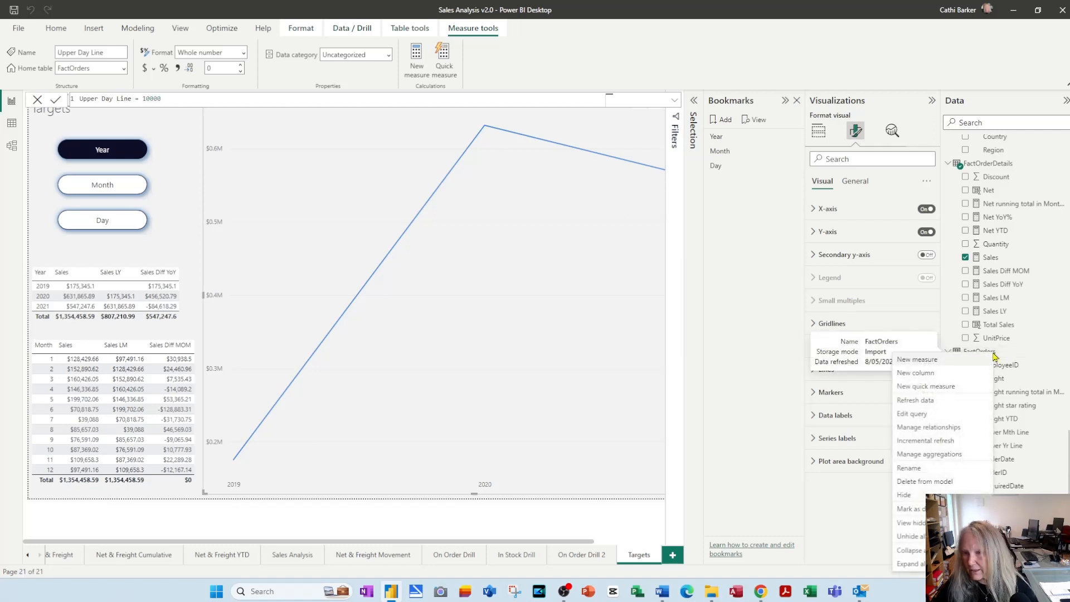
left_click(964, 357)
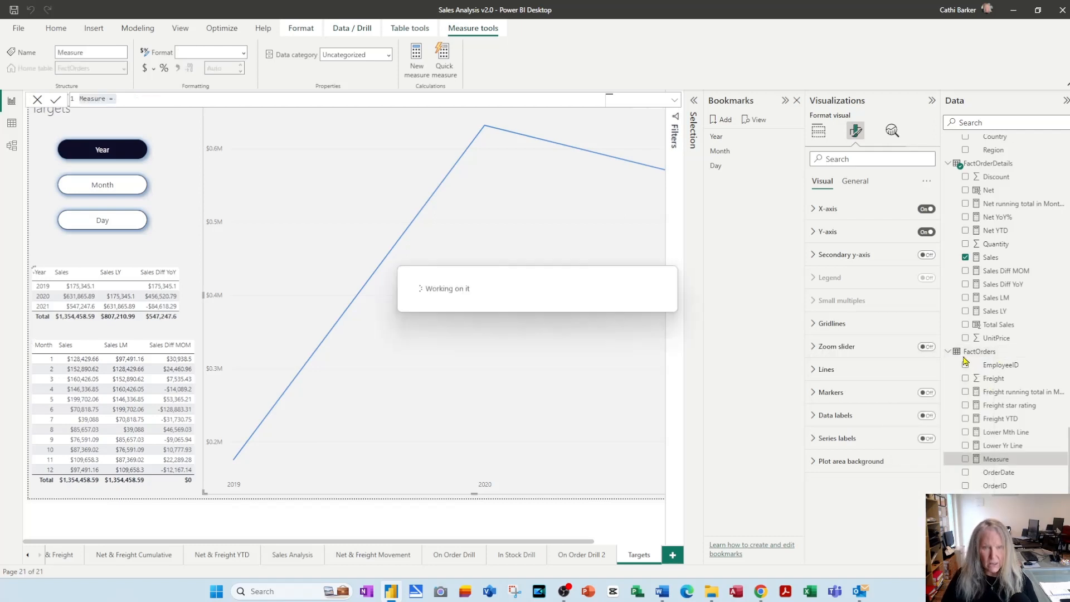
type("Lower Day ")
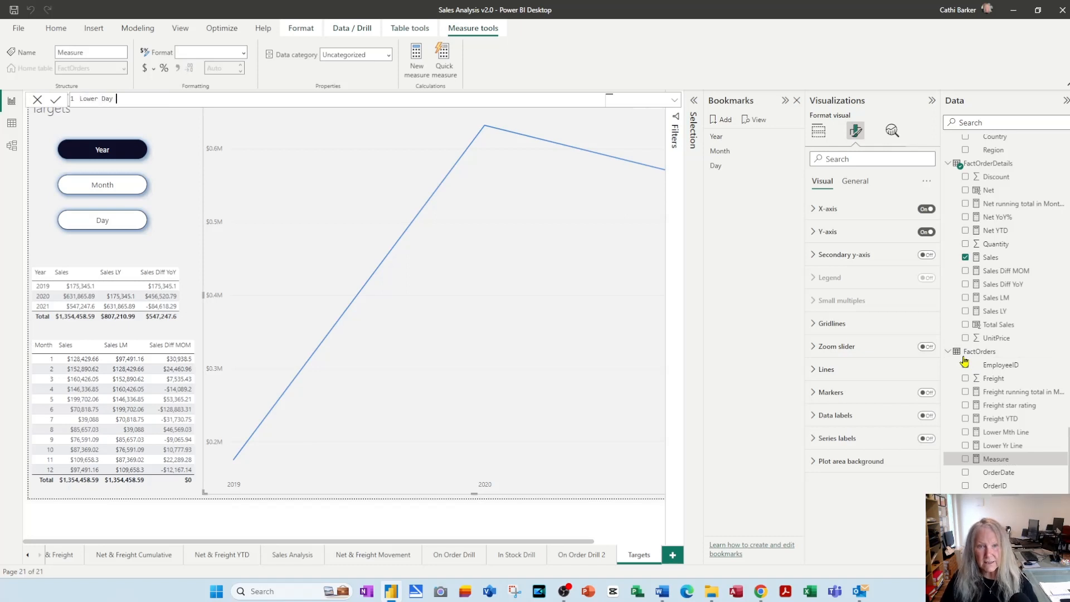
type("Line = 500")
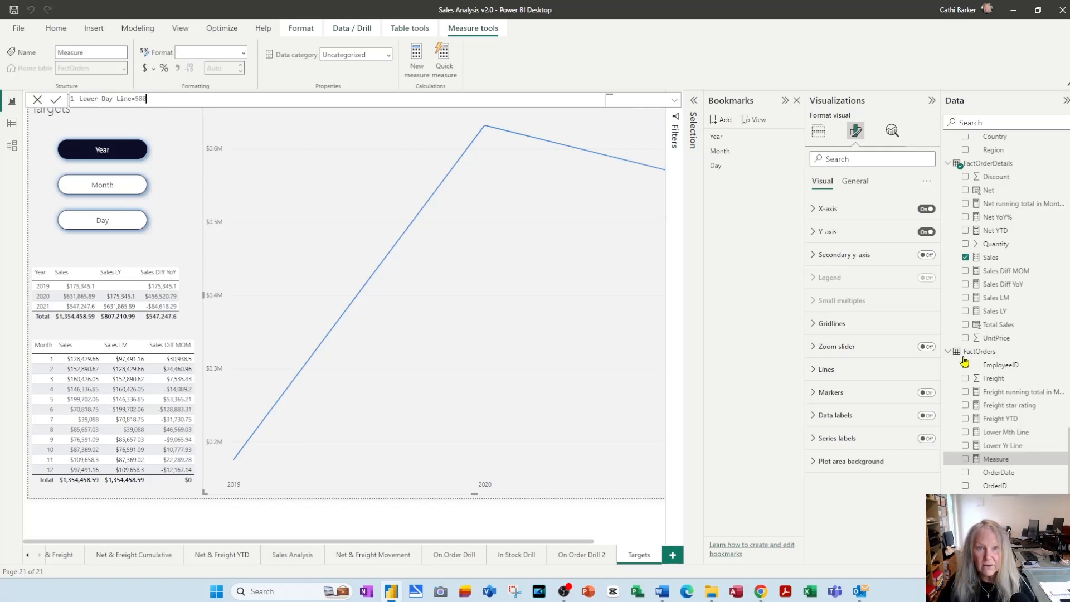
type("0")
key("Return")
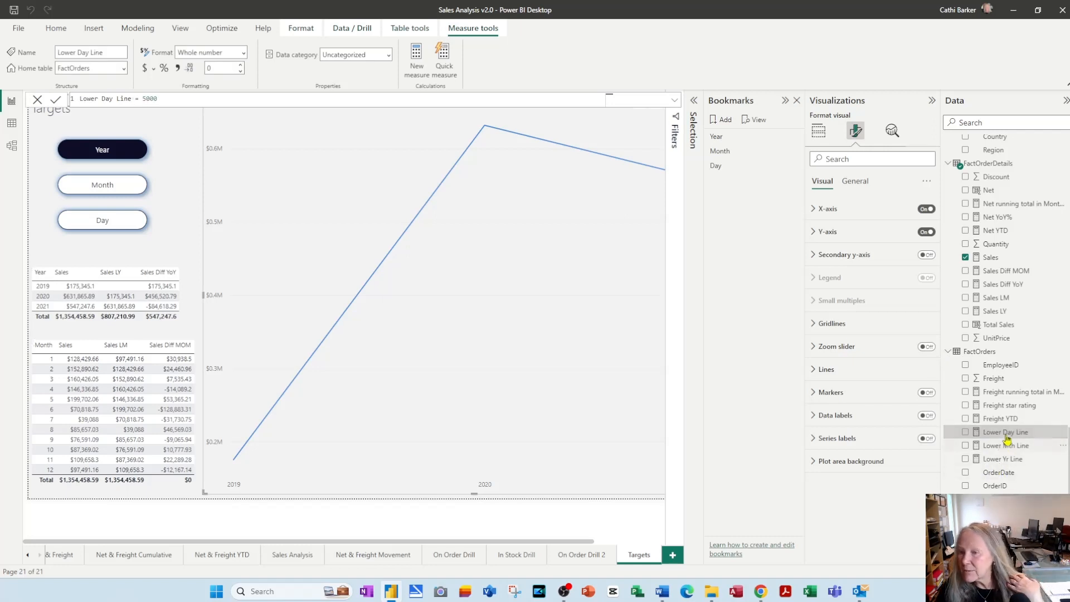
Delete the Month and Day bookmarks, keeping only the Year bookmark
scroll(1015, 439, "down", 3)
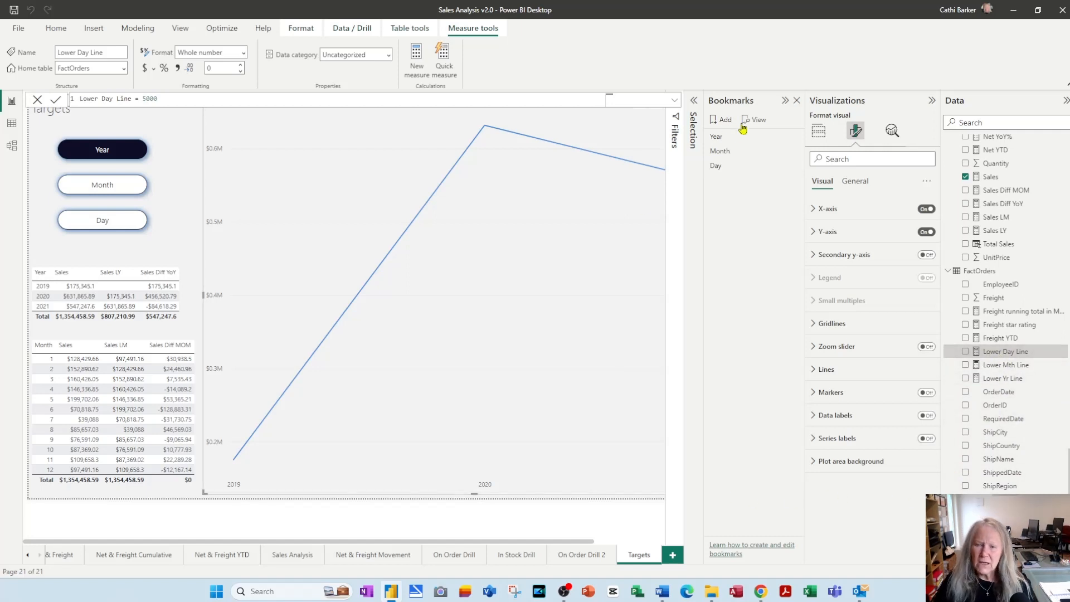
right_click(752, 155)
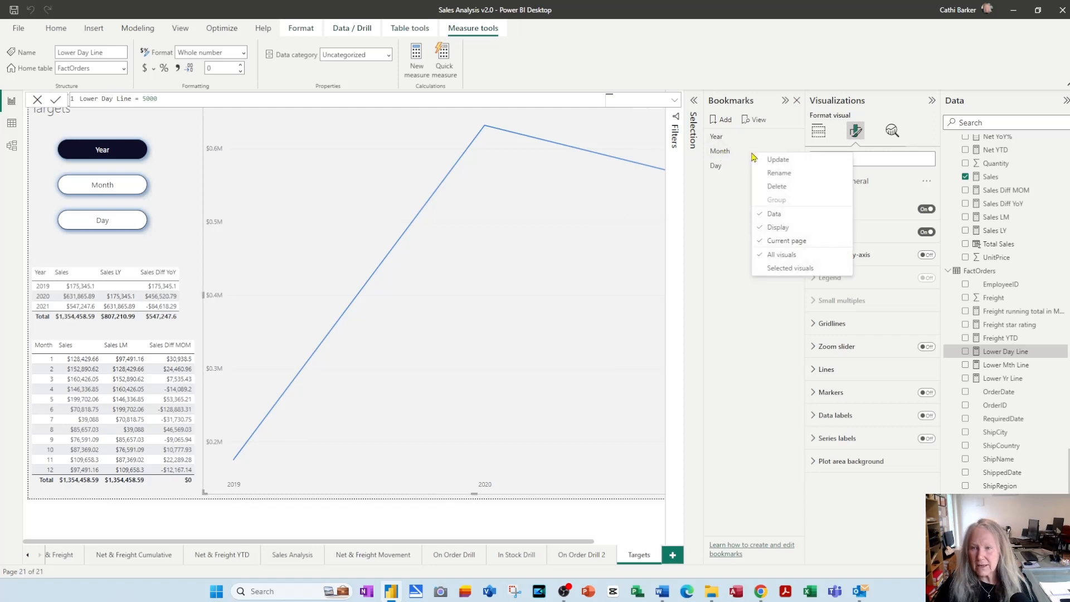
left_click(781, 187)
right_click(732, 154)
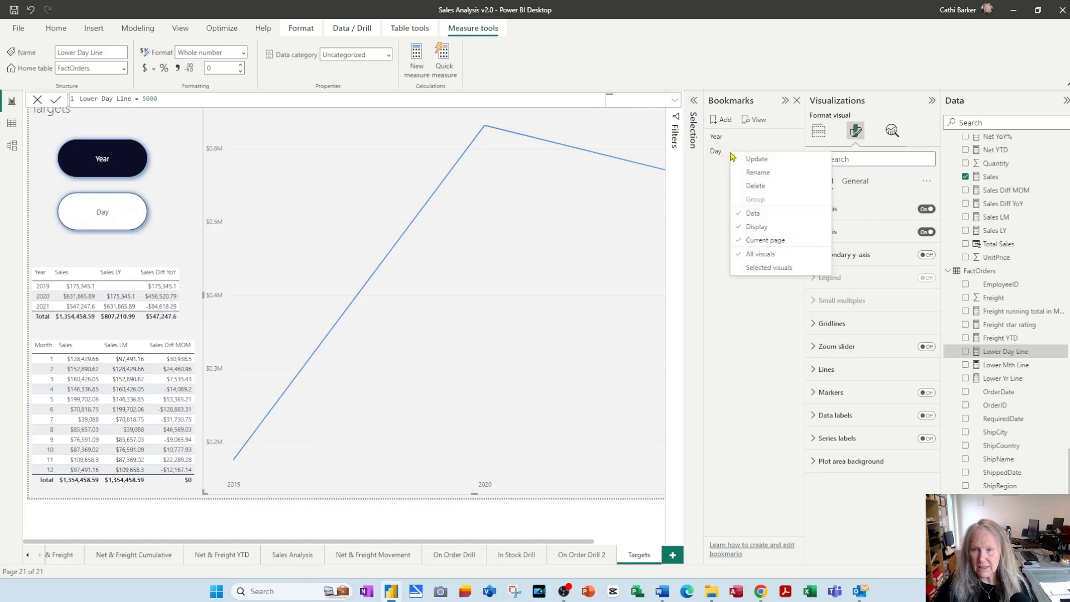
left_click(765, 188)
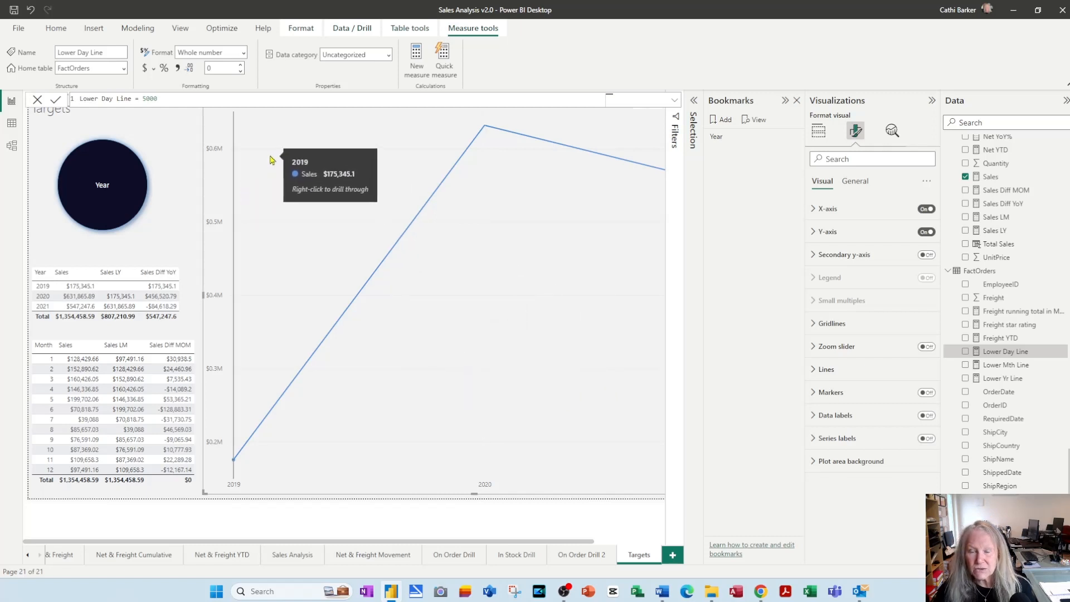
Enable error bars for the Sales series with Upper Yr Line as upper bound and Lower Yr Line as lower bound
left_click(892, 132)
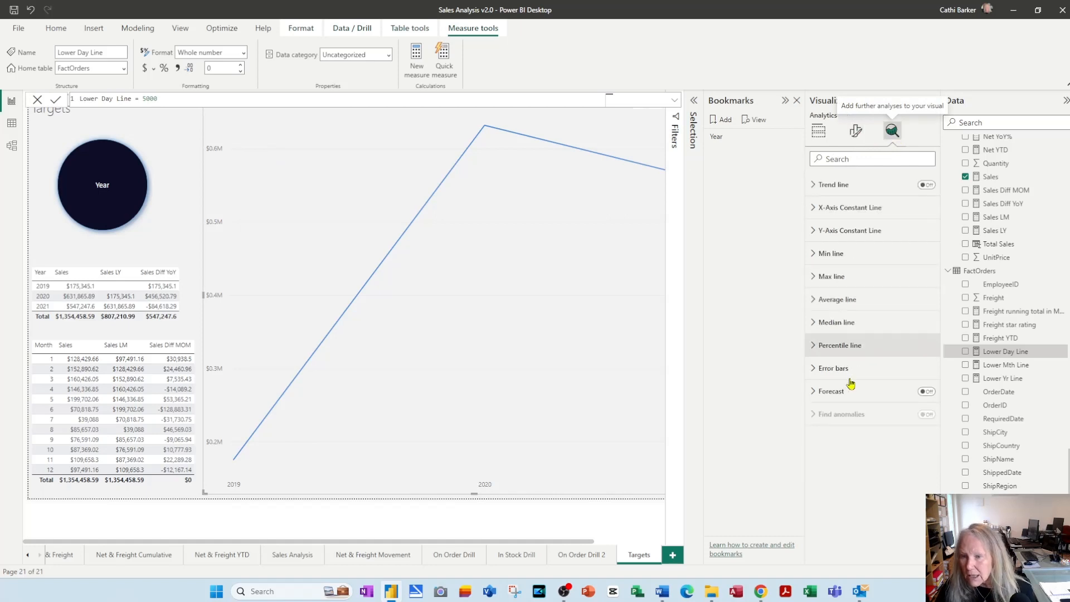
left_click(814, 370)
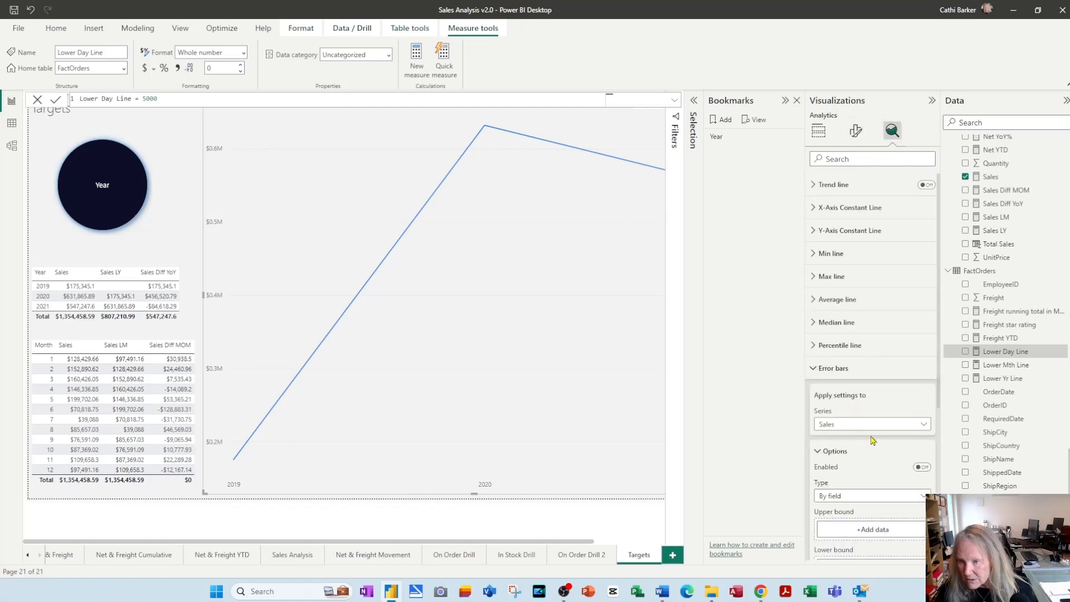
left_click(922, 467)
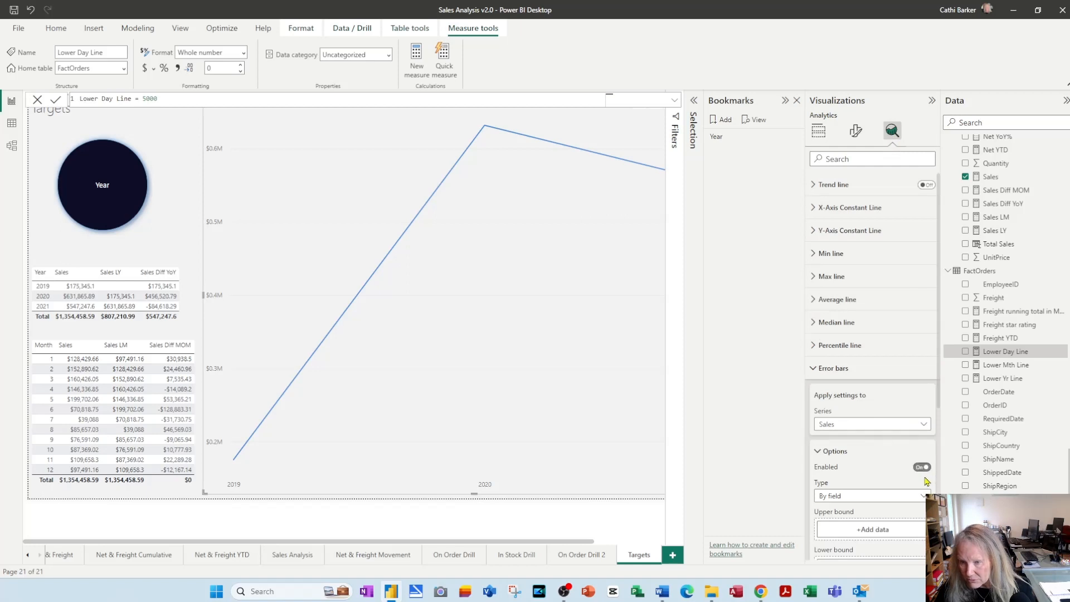
scroll(928, 474, "down", 2)
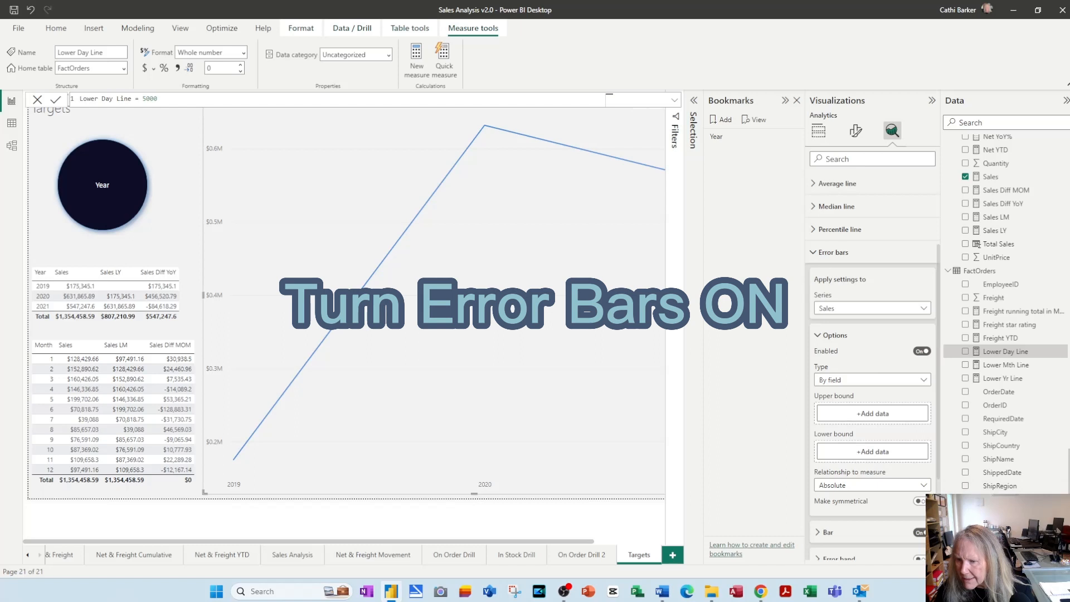
left_click_drag(1012, 540, 897, 421)
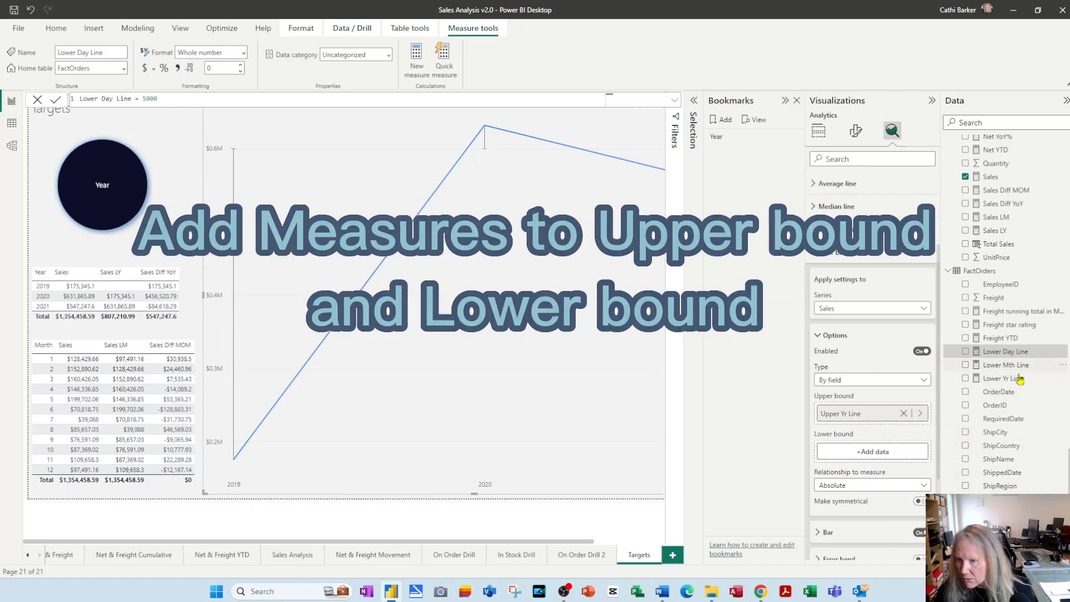
left_click_drag(1016, 382, 890, 456)
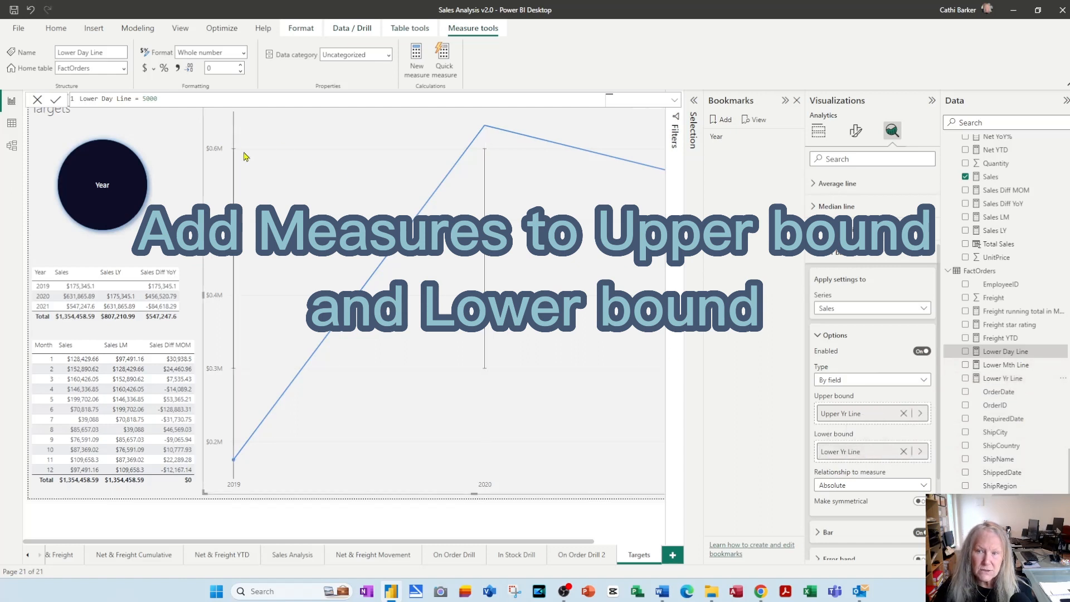
Turn off the error bars' Bar display and turn on the error band with the Fill and line style
left_click(784, 101)
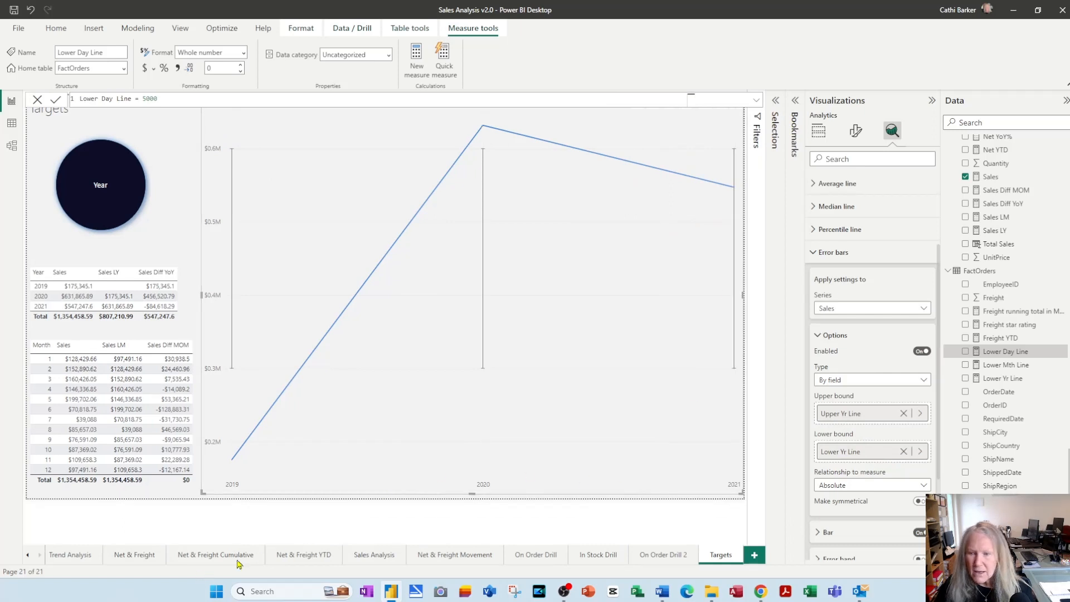
scroll(865, 495, "down", 3)
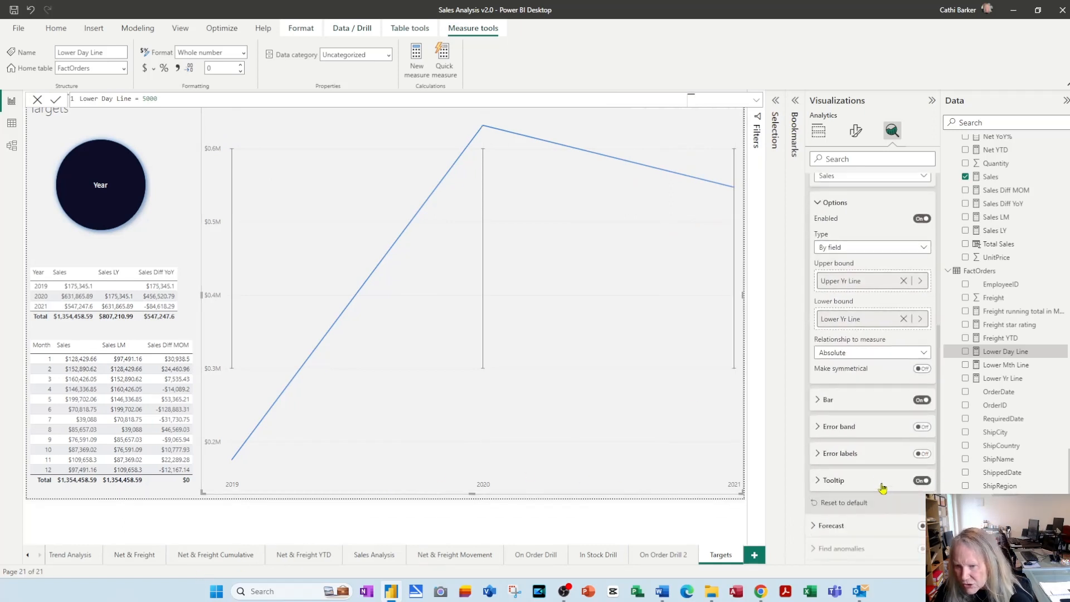
left_click(921, 400)
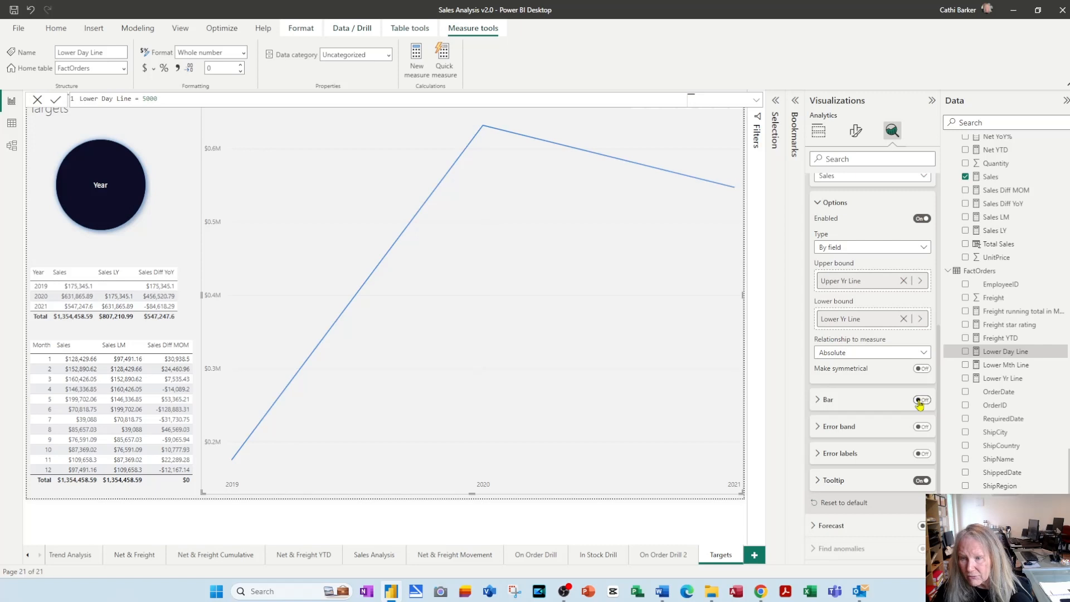
left_click(923, 428)
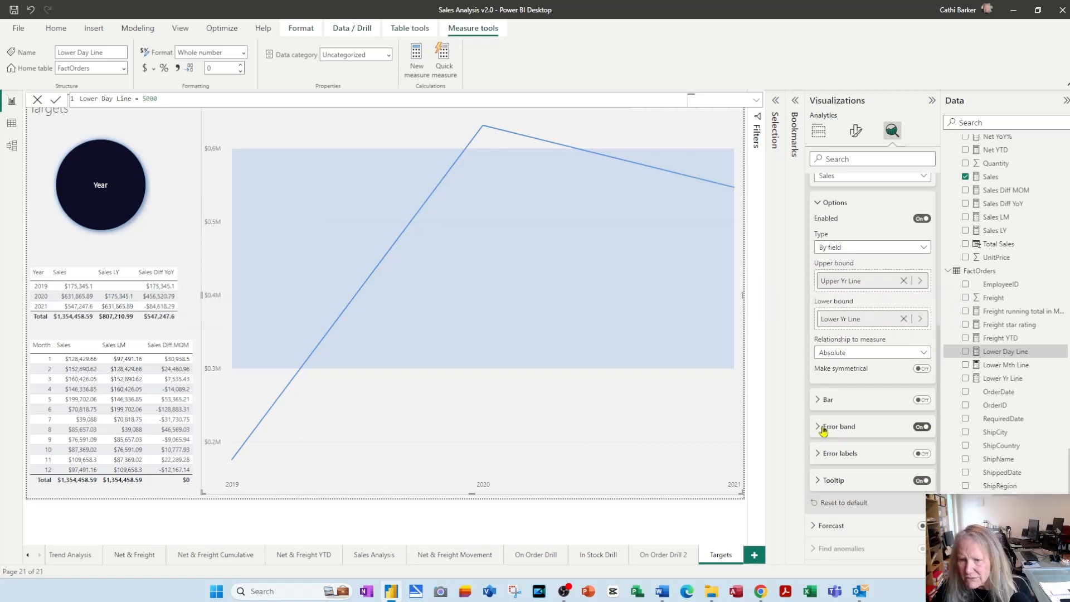
left_click(841, 430)
scroll(841, 434, "down", 3)
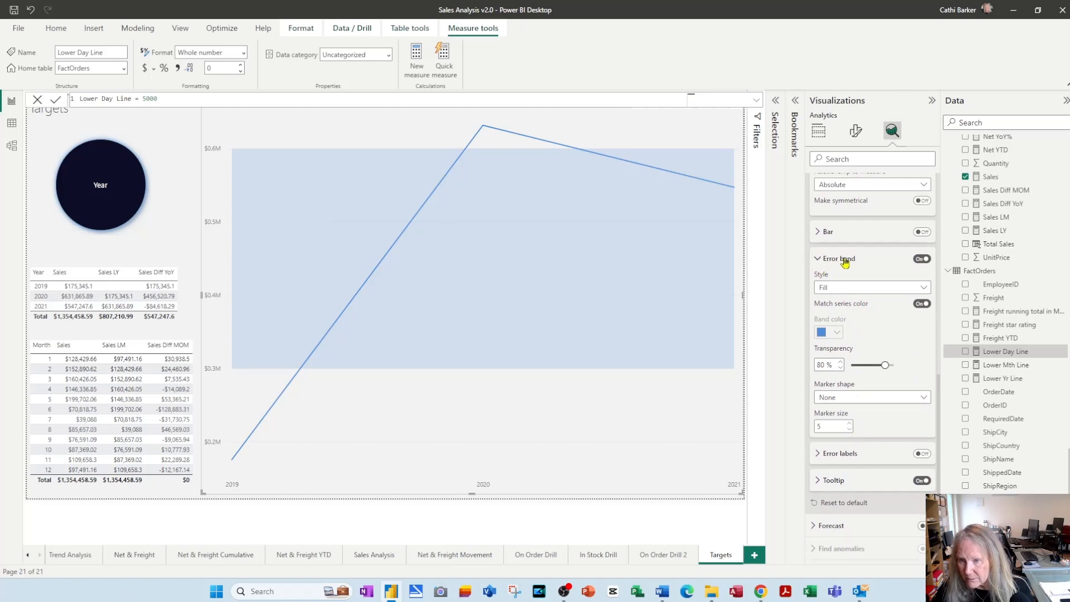
left_click(924, 288)
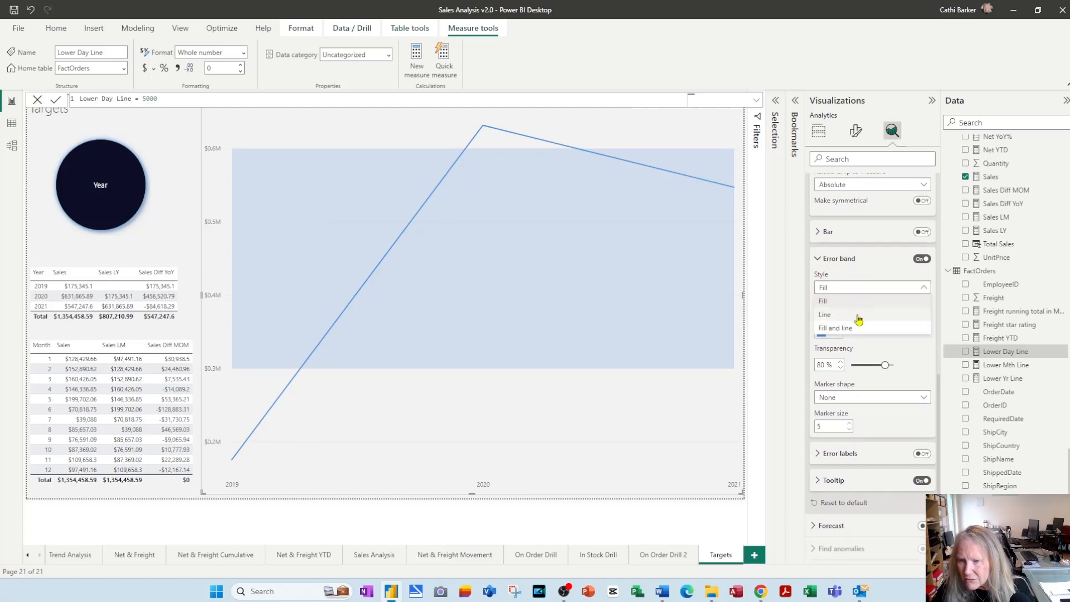
left_click(851, 331)
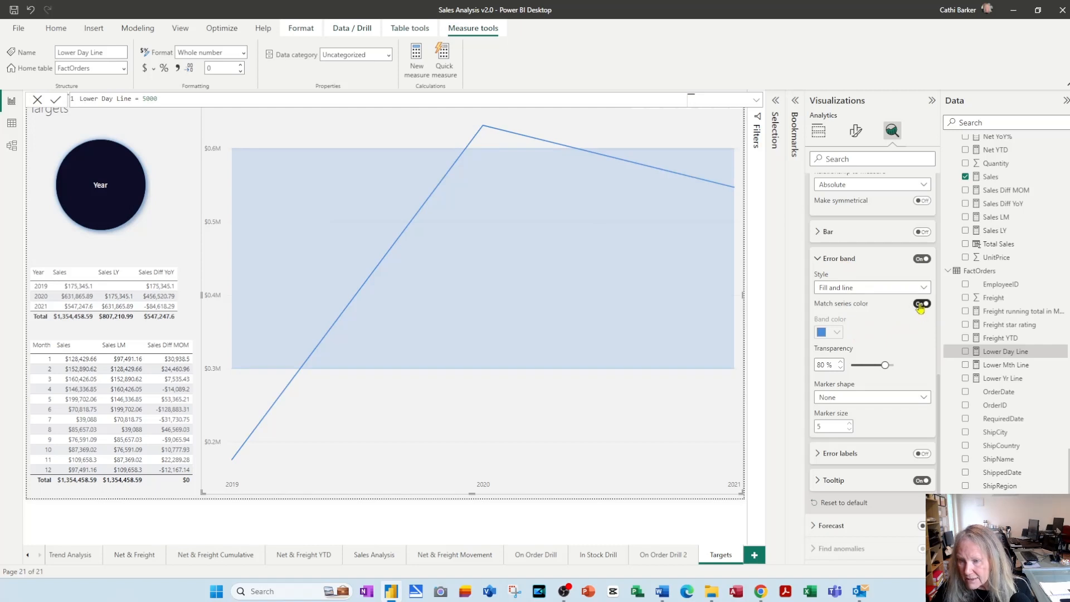
Stop the error band from matching the series color and give it the light yellow color #F2F9A2
left_click(921, 305)
left_click(837, 334)
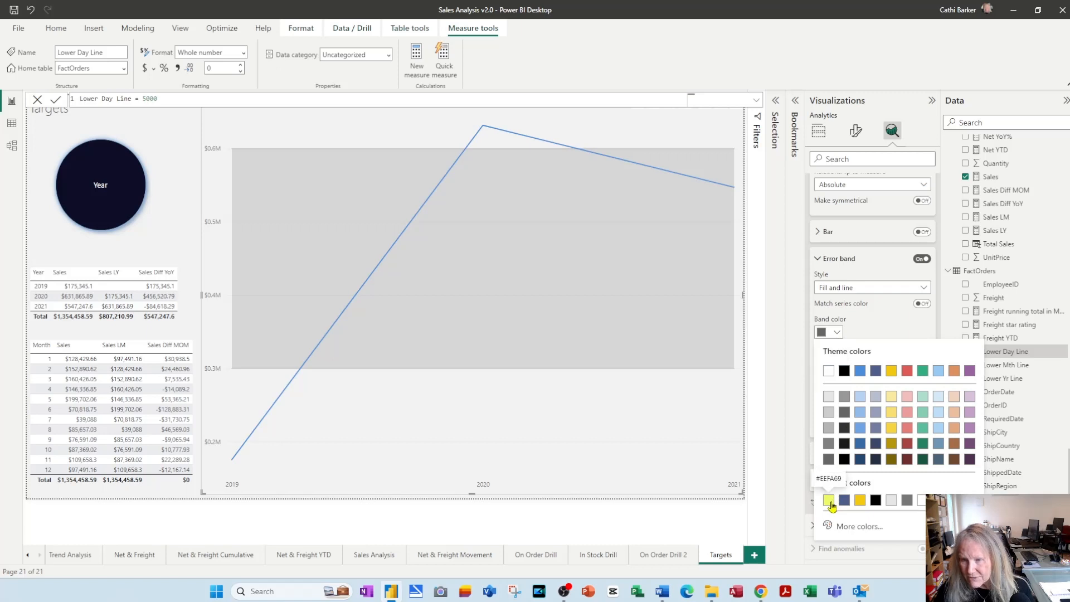
left_click(843, 528)
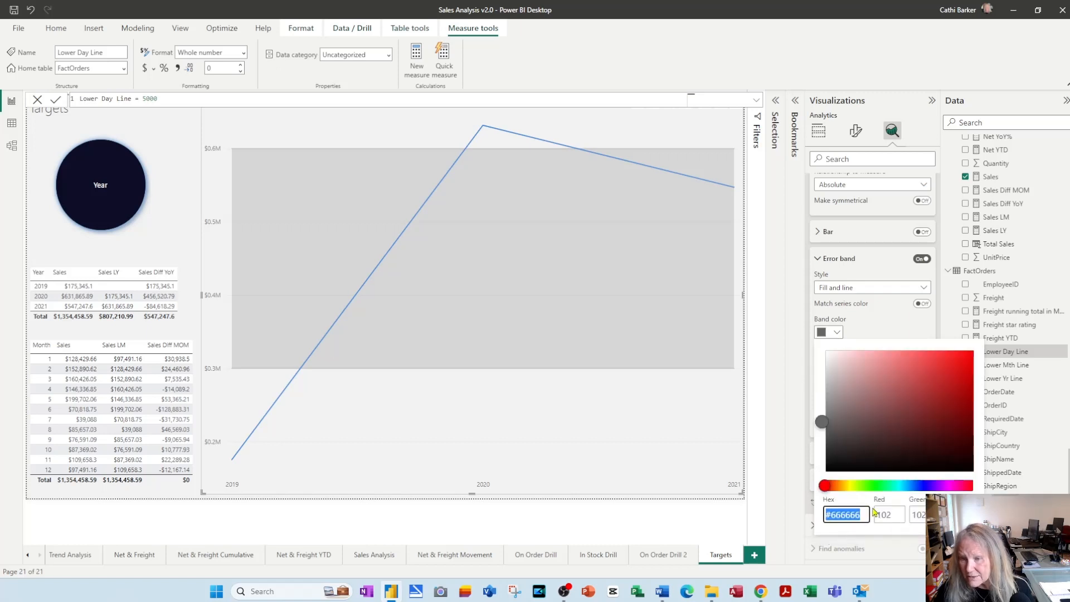
left_click(851, 486)
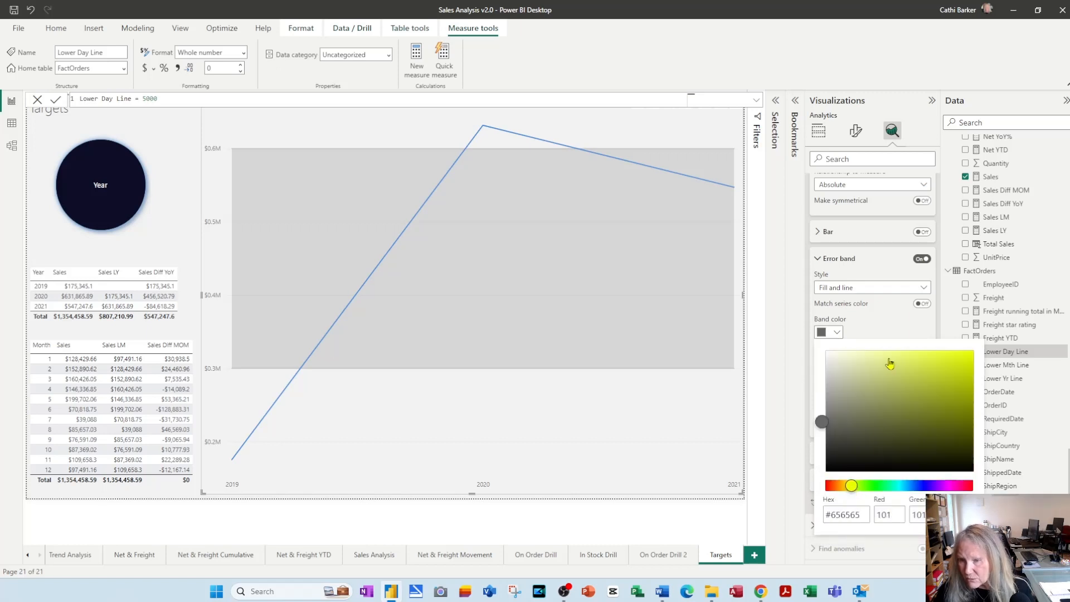
left_click(874, 352)
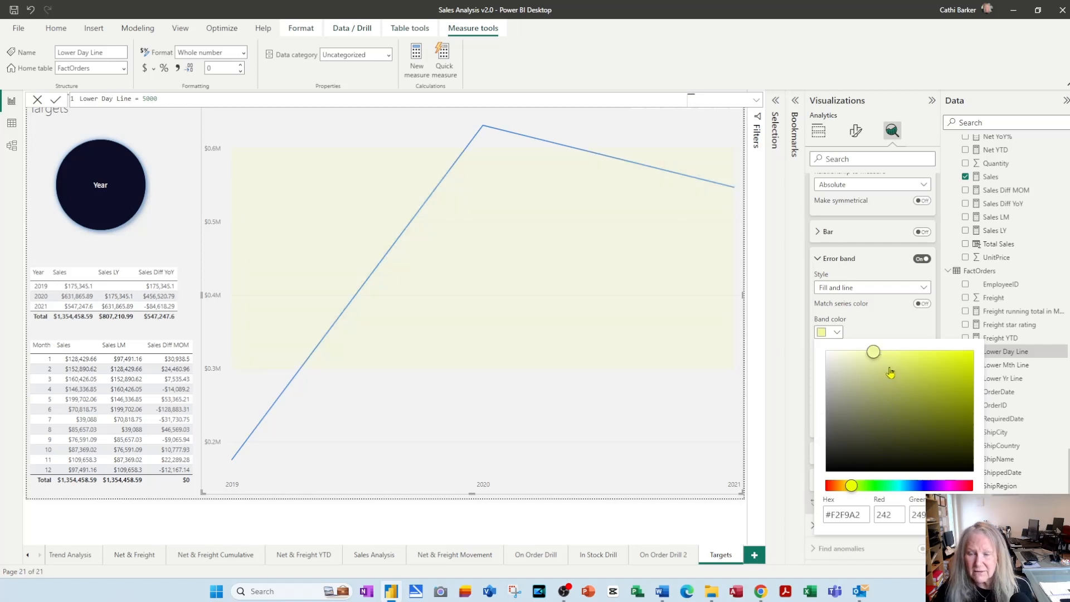
left_click(883, 338)
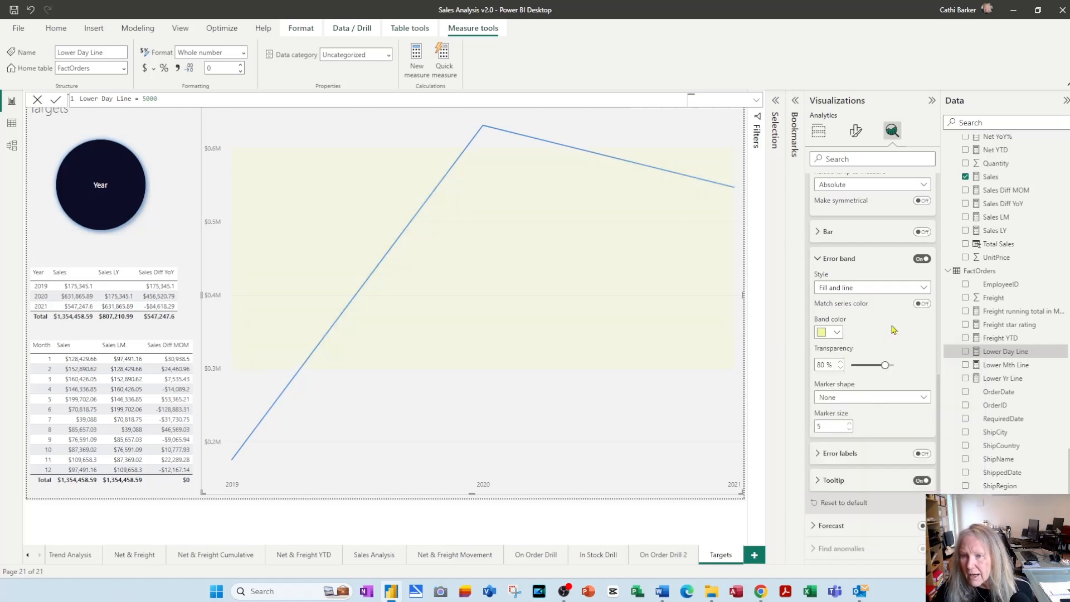
left_click(820, 259)
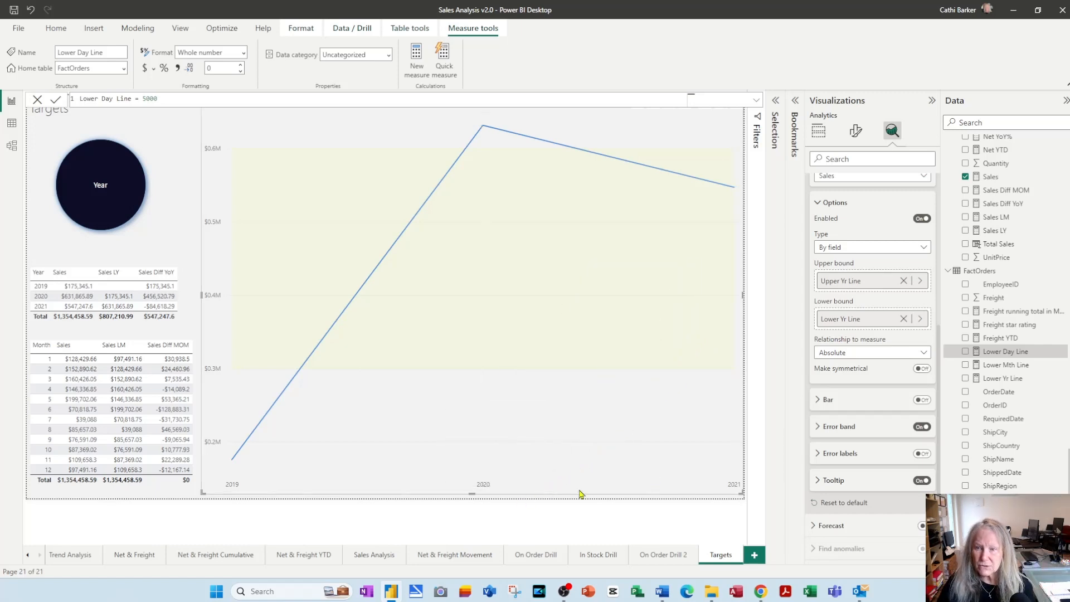
Update the Year bookmark to store the current state of the Targets page
left_click(795, 101)
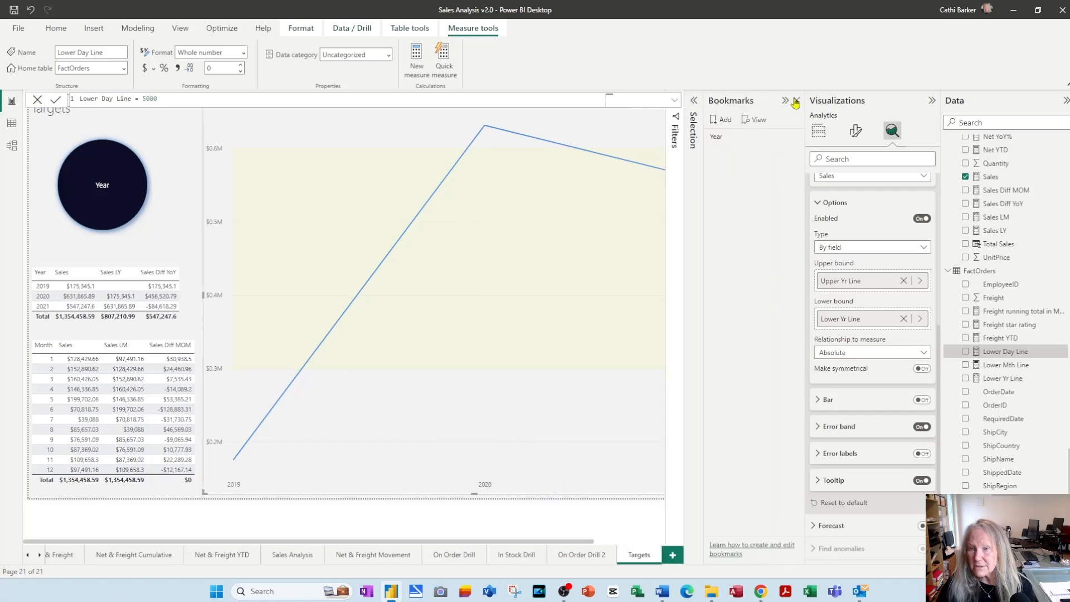
right_click(720, 140)
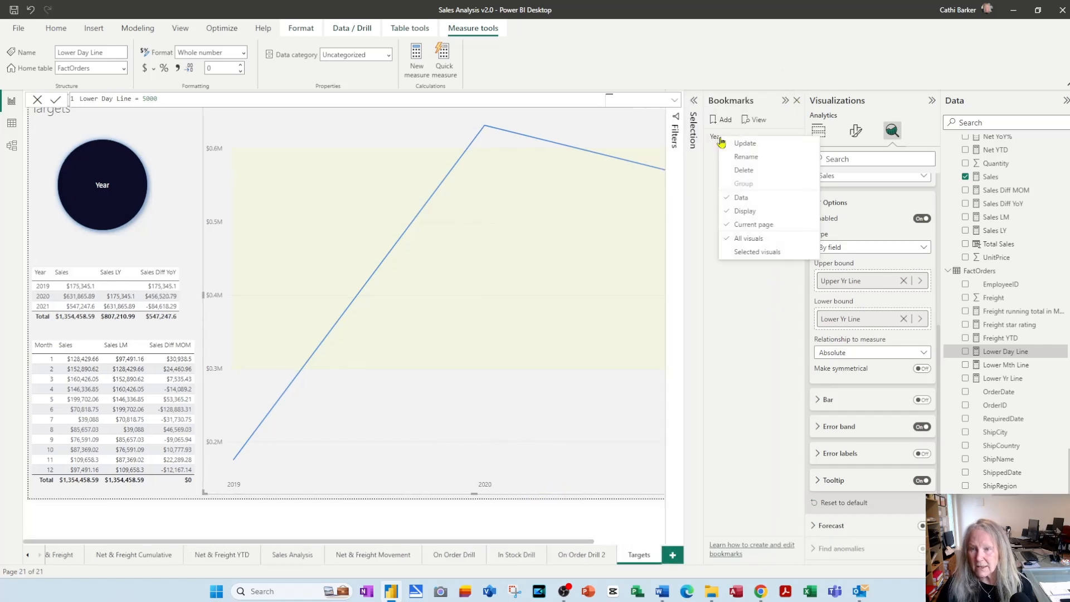
left_click(753, 145)
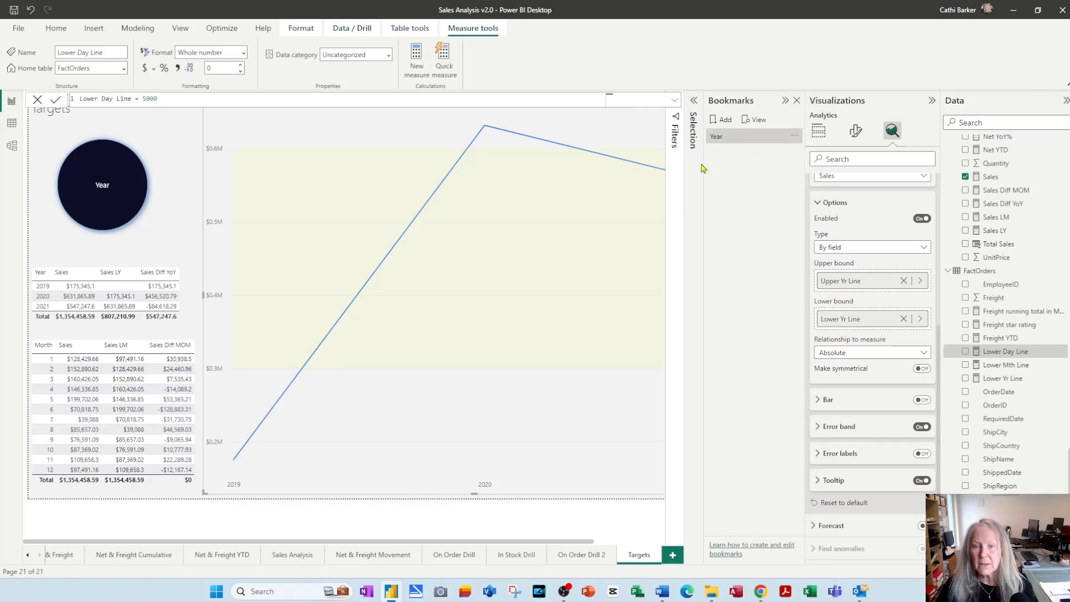
Shrink the yearly sales chart to about a third of the page height and stack two copies of it underneath
left_click_drag(473, 493, 504, 230)
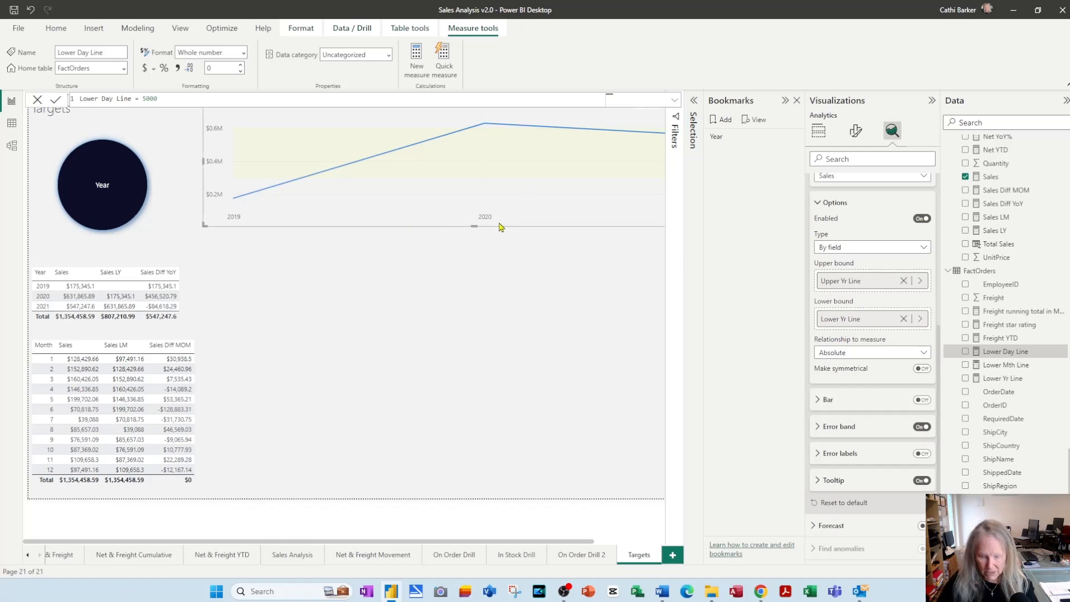
left_click(500, 227)
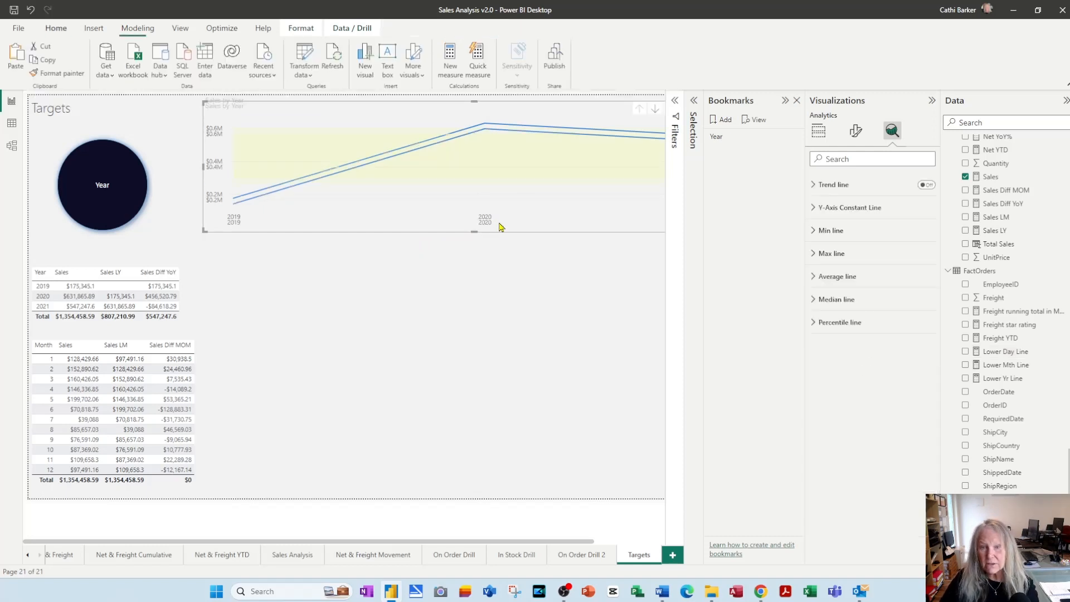
left_click_drag(399, 233, 398, 356)
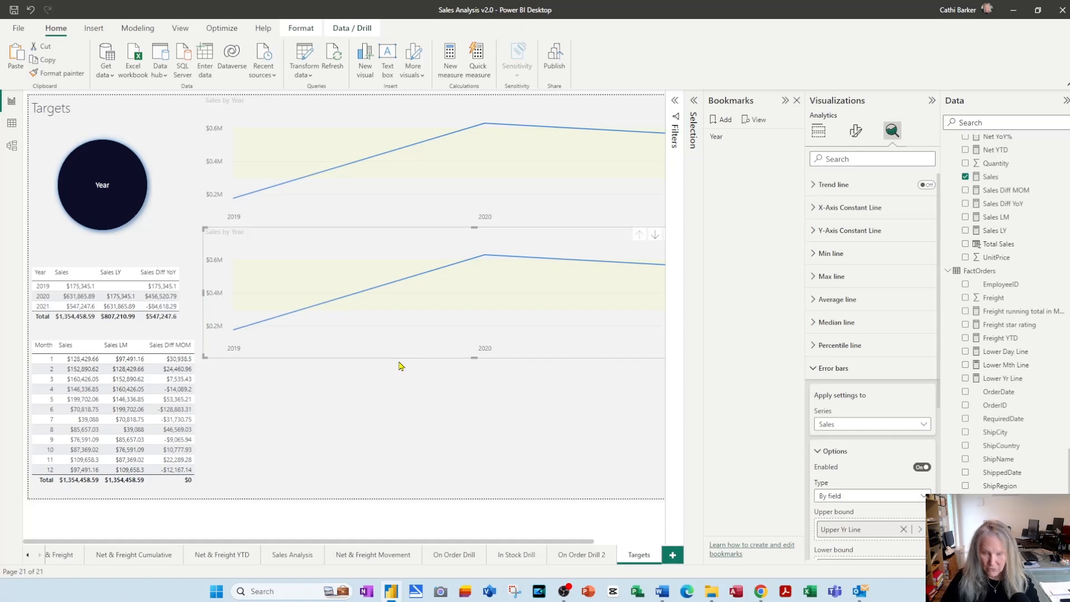
key("ctrl+v")
left_click_drag(407, 229, 407, 499)
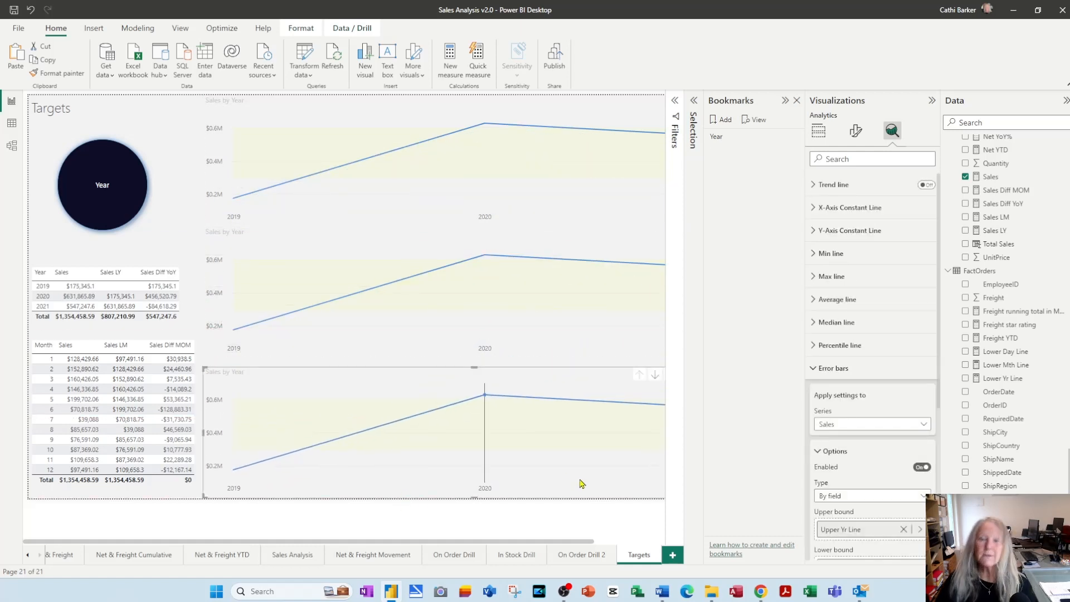
Turn on drill-down for the middle line chart and bring all its data to the month level
left_click(444, 357)
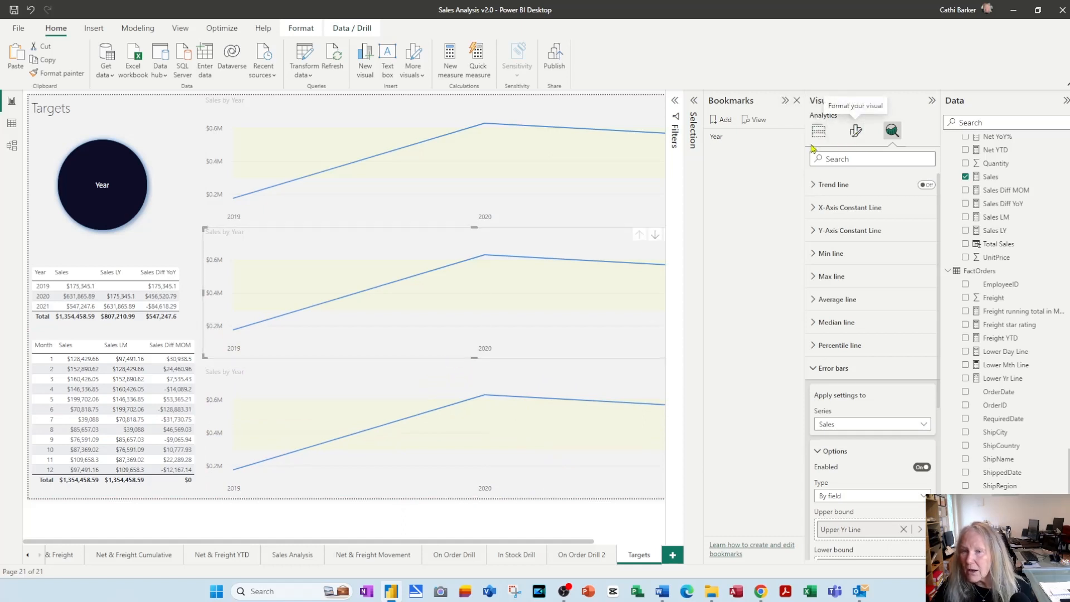
left_click(786, 100)
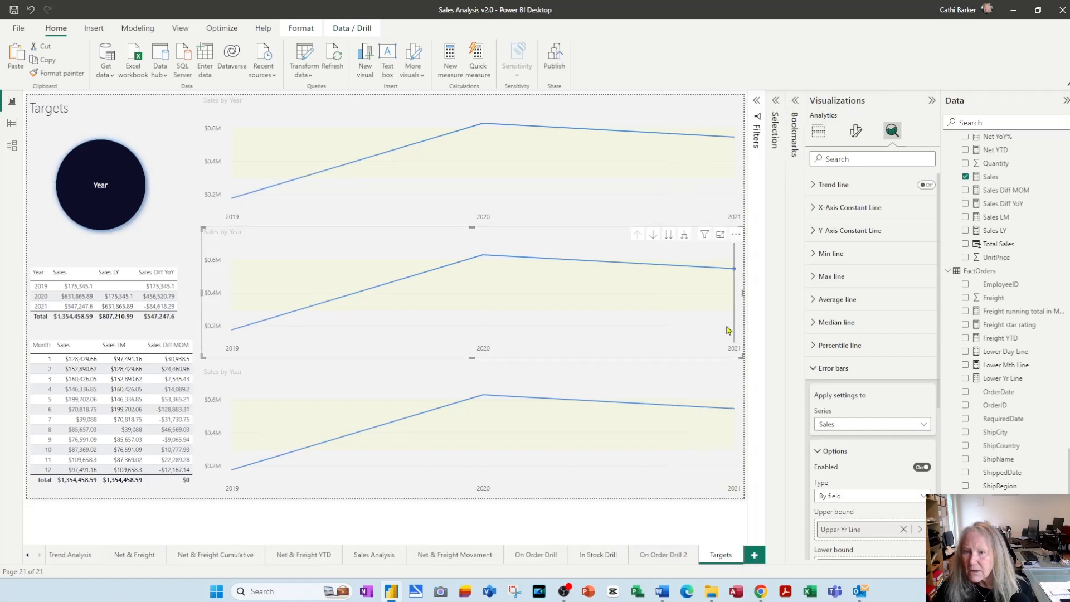
left_click(653, 236)
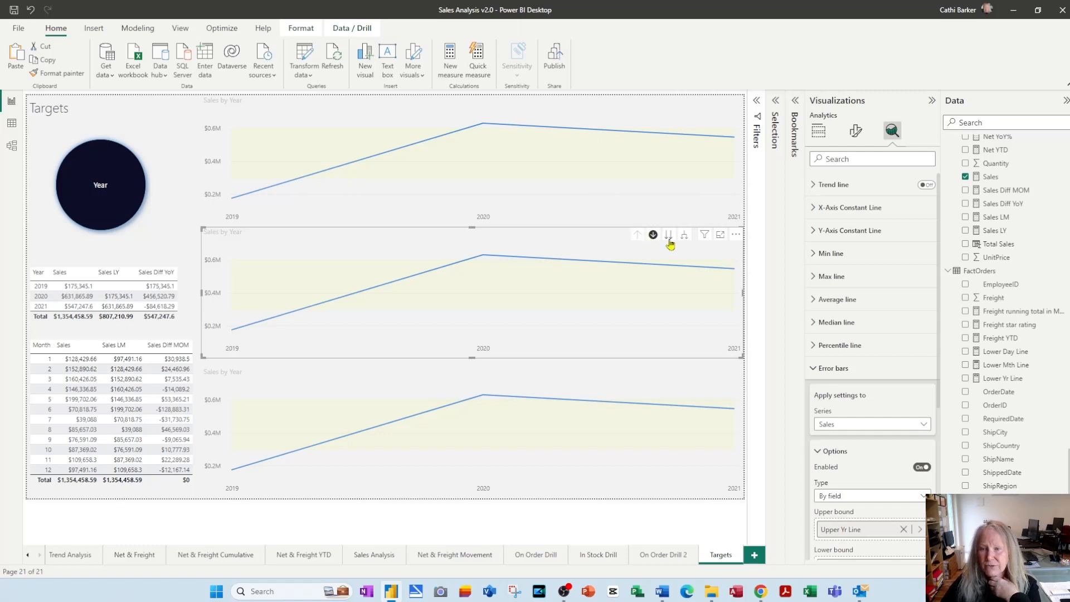
left_click(669, 239)
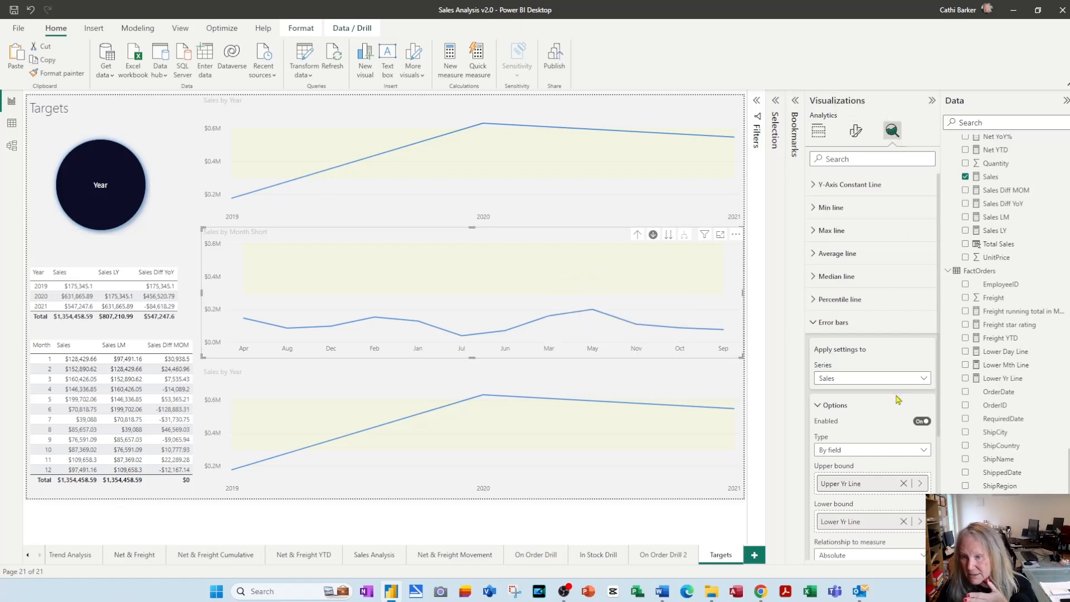
scroll(897, 398, "down", 3)
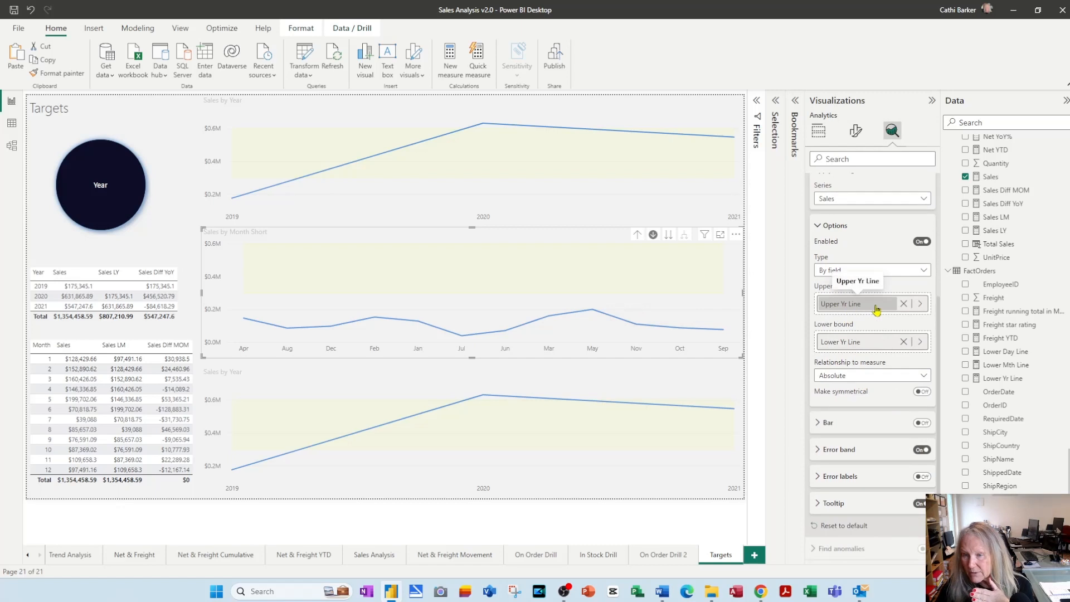
Replace the middle chart's error bar bounds with Upper Mth Line as upper bound and Lower Mth Line as lower bound
left_click(904, 304)
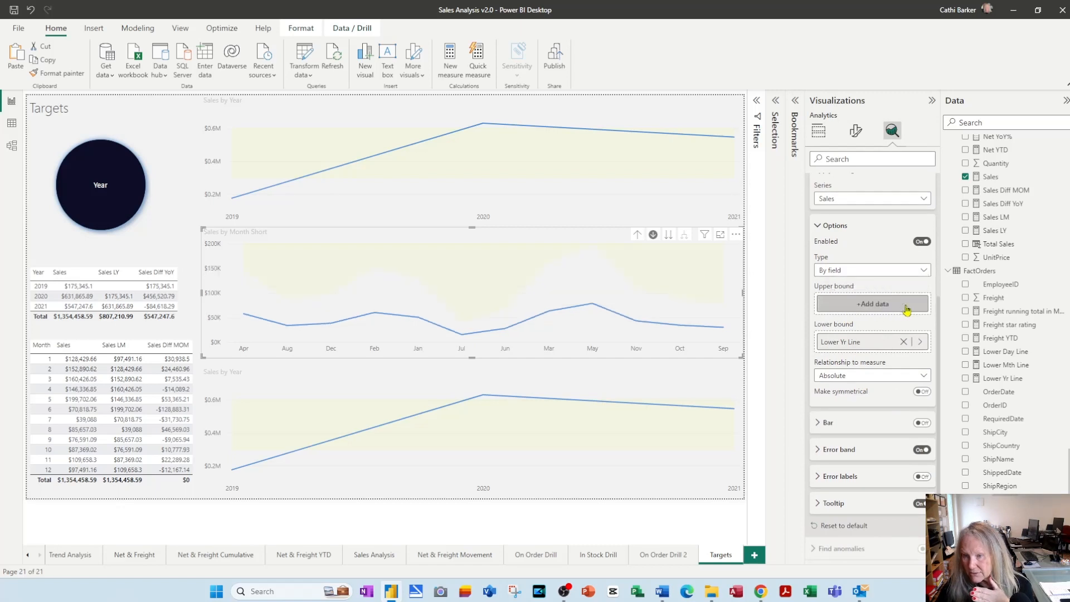
left_click(904, 342)
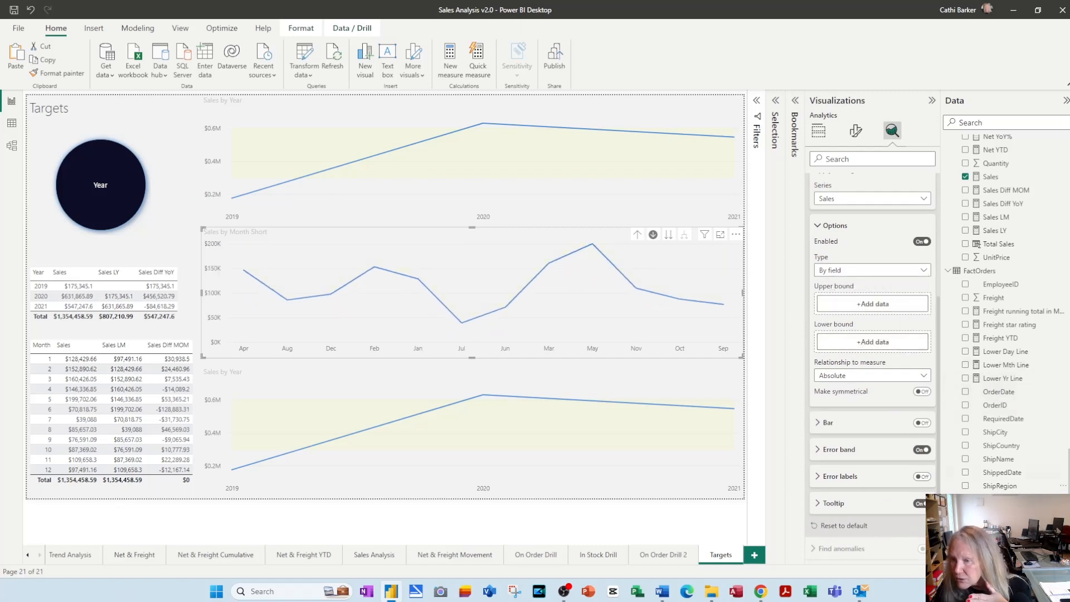
mouse_move(1005, 526)
left_mouse_down()
mouse_move(891, 293)
mouse_move(899, 313)
left_mouse_up()
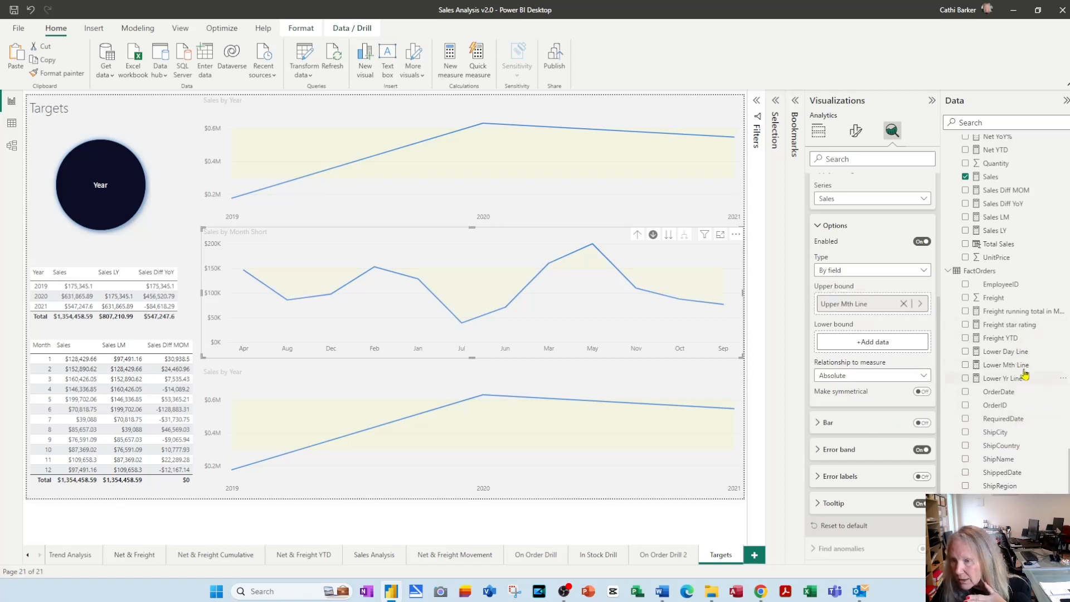
left_click_drag(1023, 367, 909, 343)
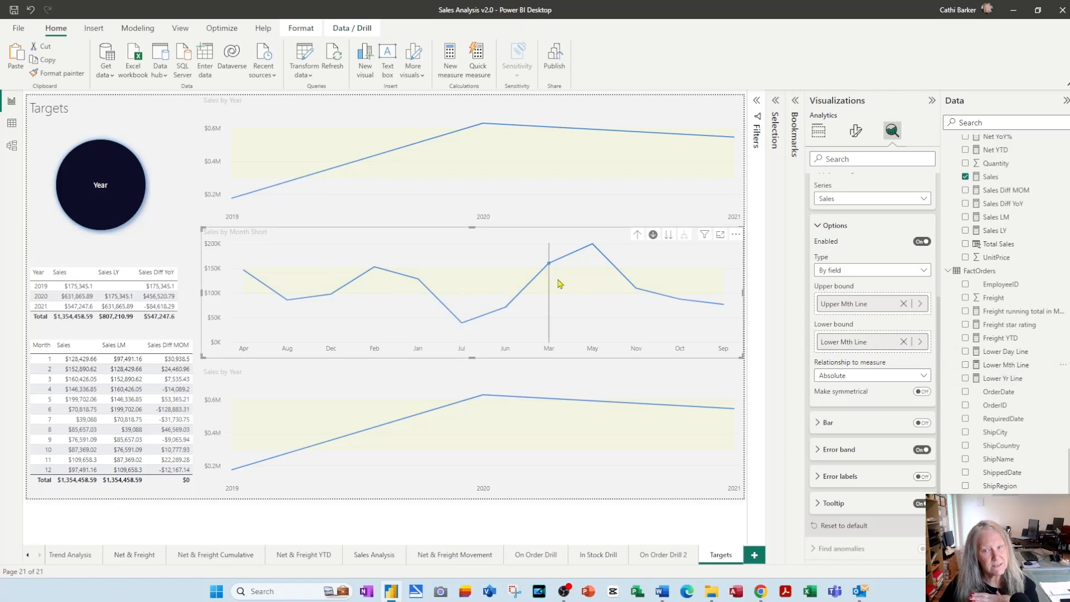
mouse_move(560, 285)
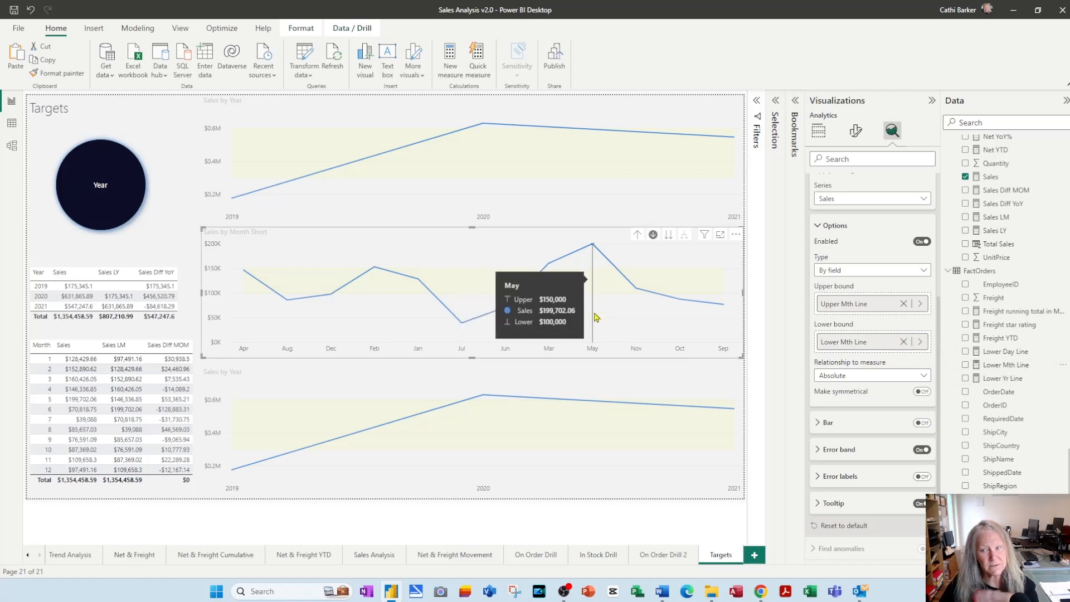
Turn on drill-down for the bottom line chart and bring all its data down two levels to individual dates
left_click(711, 495)
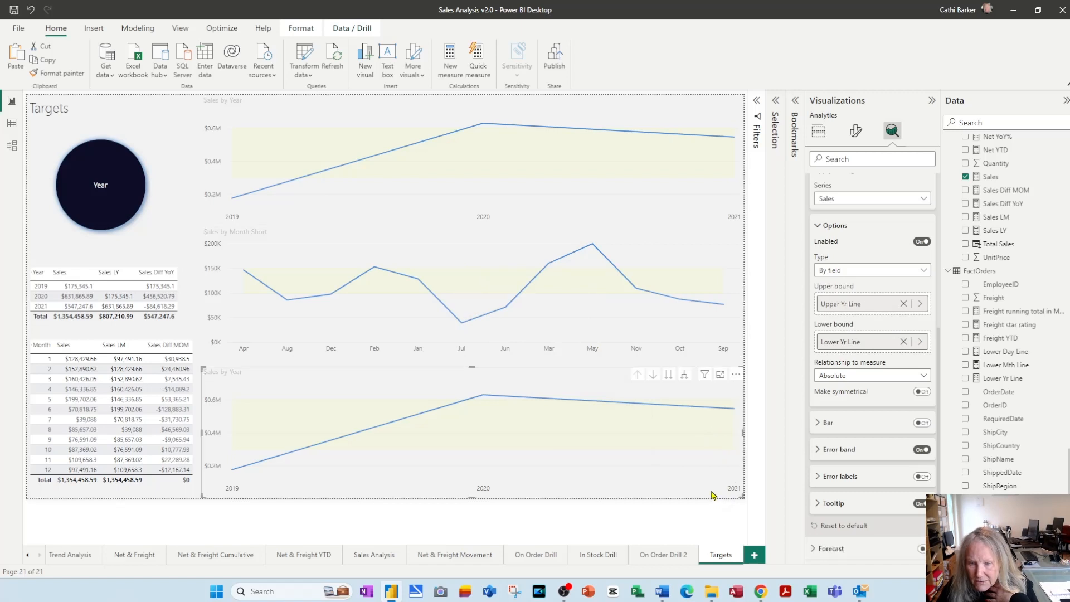
left_click(652, 375)
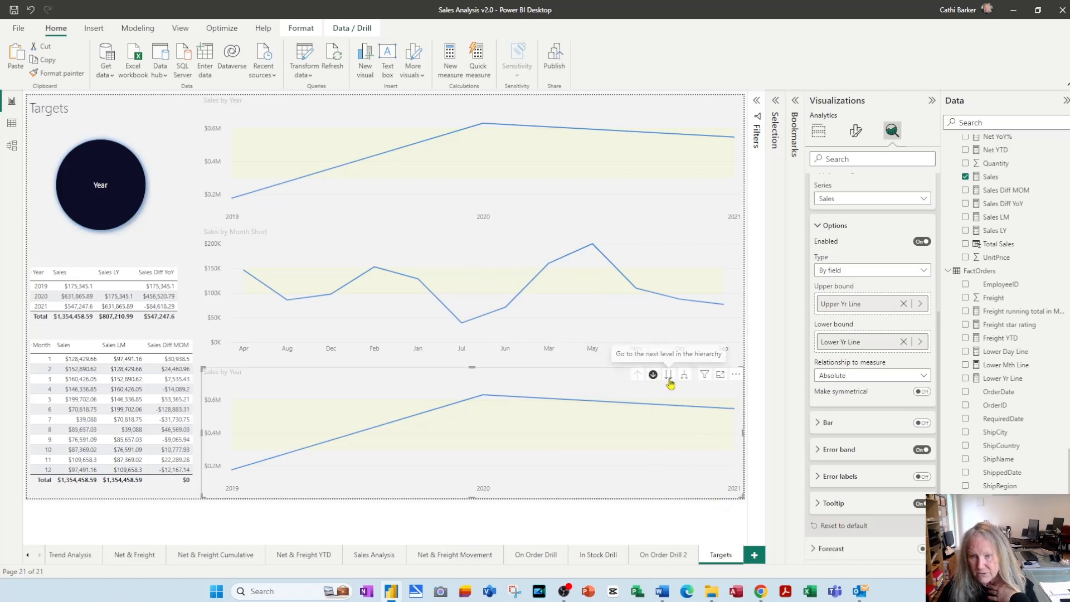
left_click(668, 377)
left_click(669, 379)
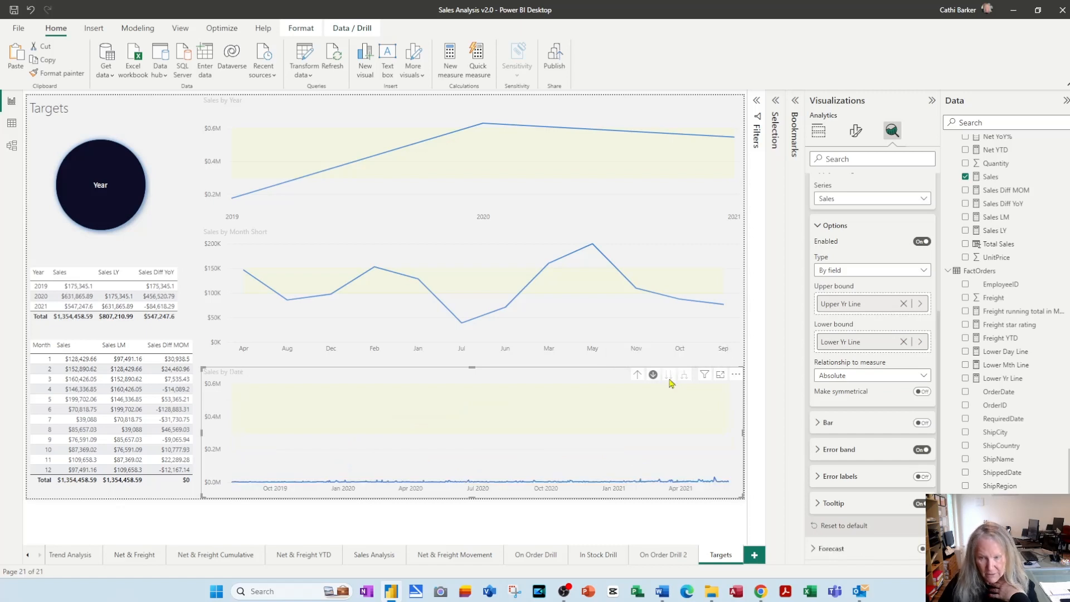
Replace the bottom chart's error bar bounds with Upper Day Line as upper bound and Lower Day Line as lower bound
left_click(904, 304)
left_click(904, 342)
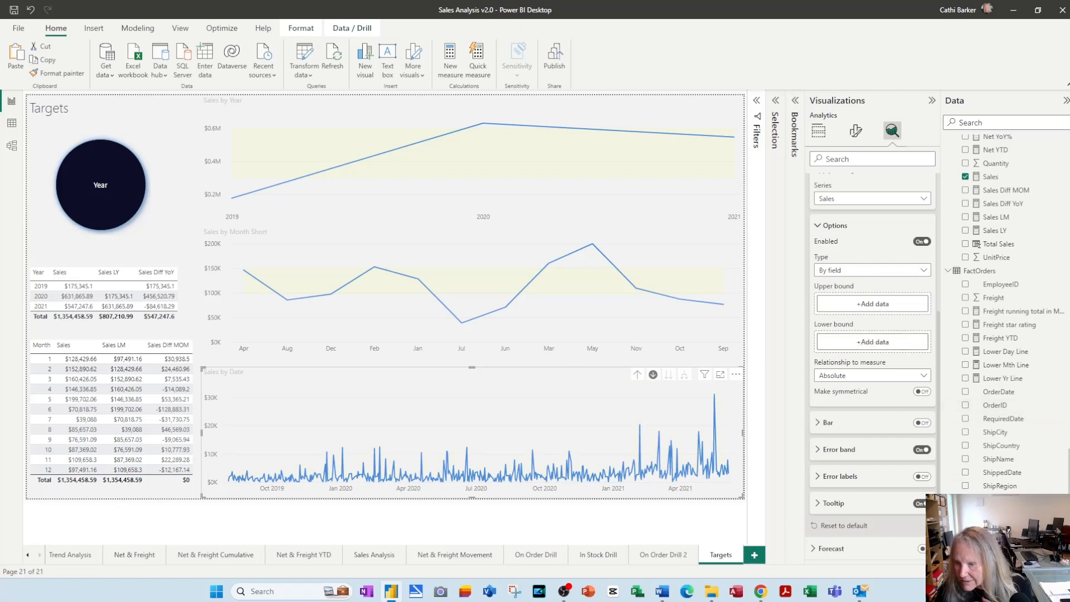
left_click_drag(981, 513, 892, 307)
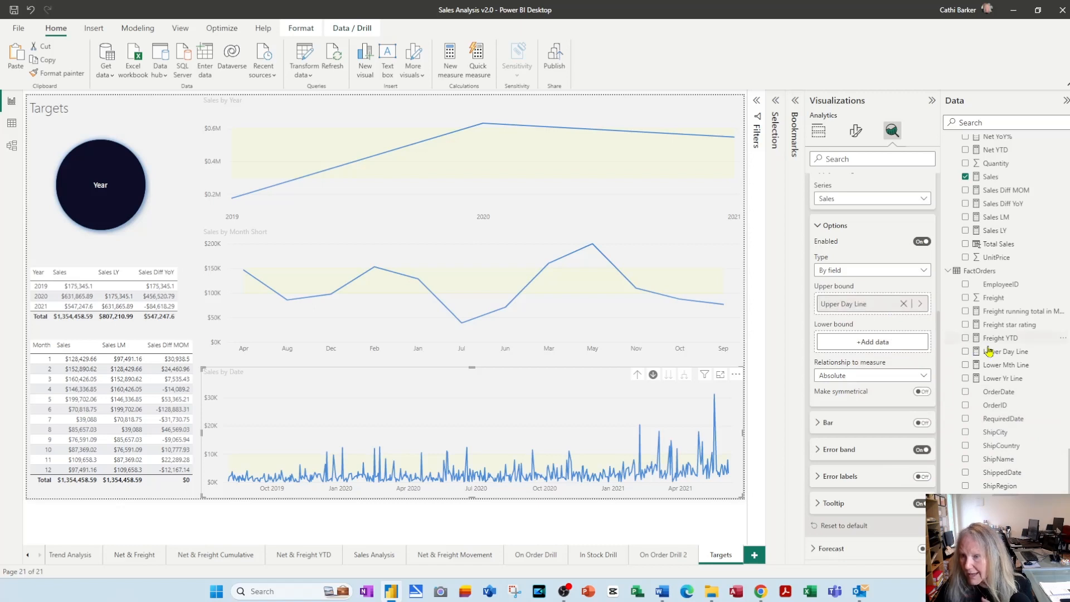
left_click_drag(1017, 353, 896, 348)
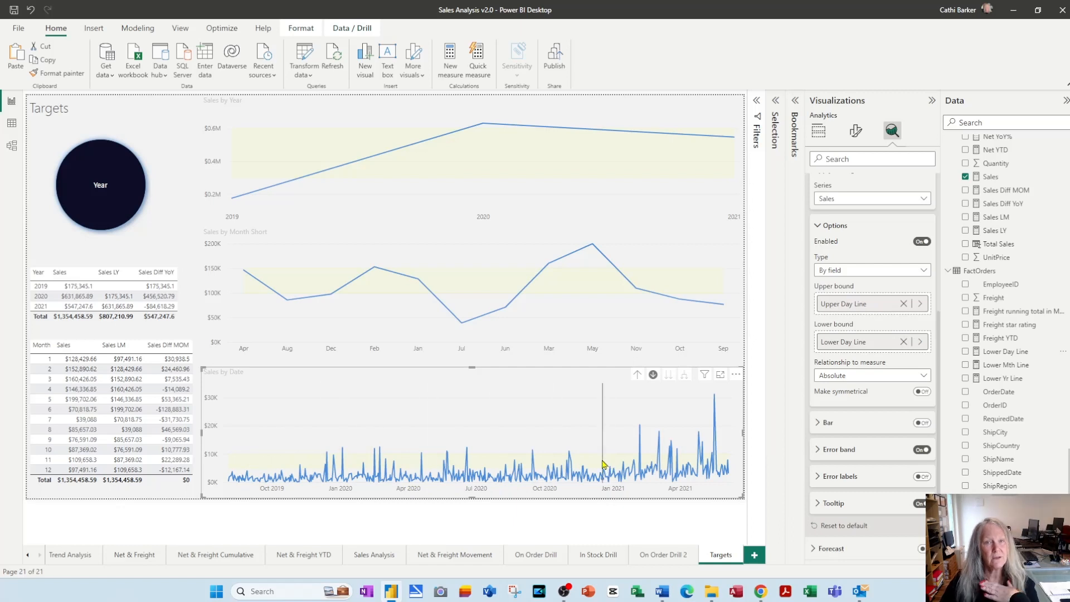
mouse_move(603, 464)
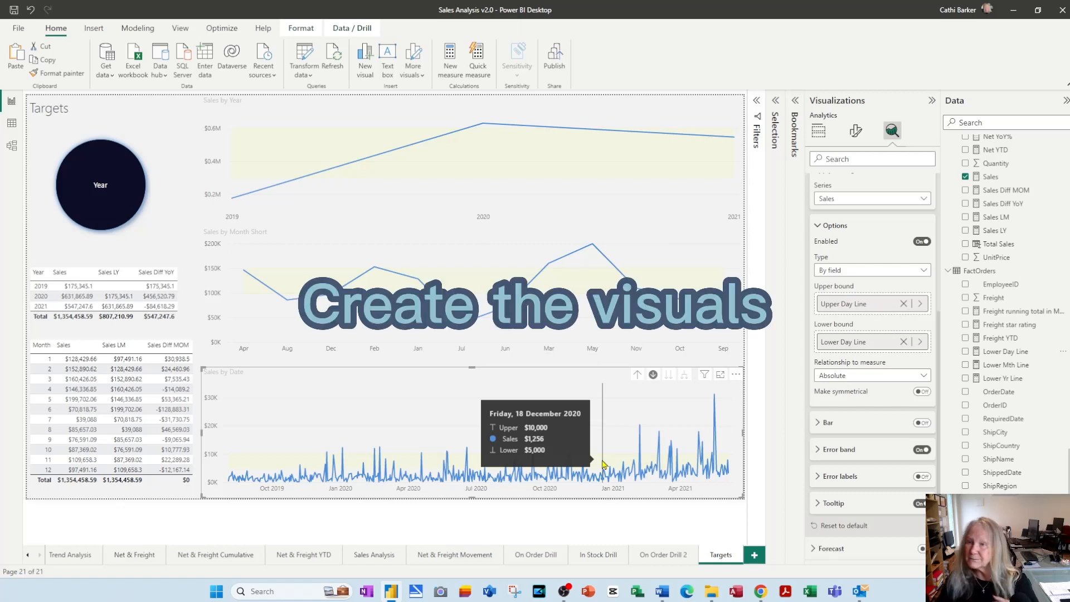
Collapse the Data and Visualizations panes and expand the Selection and Bookmarks panes
left_click(1065, 101)
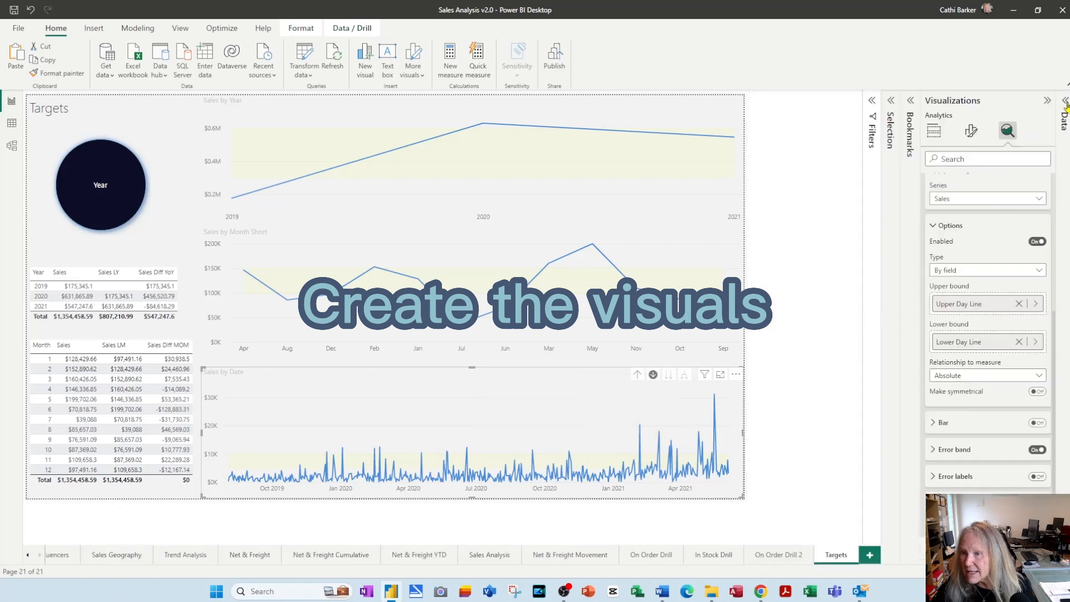
left_click(1047, 101)
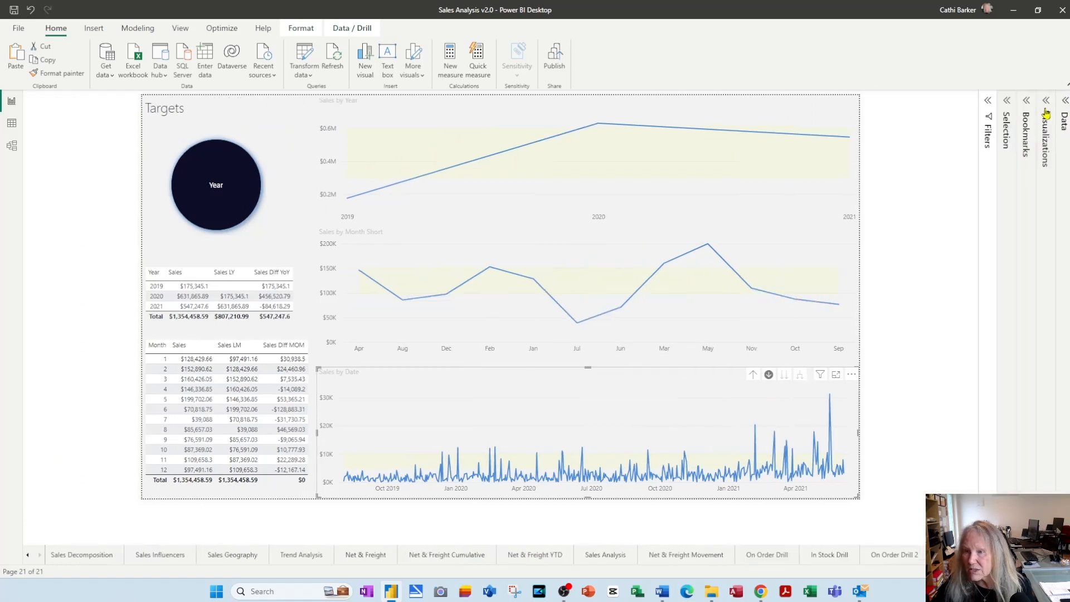
left_click(1047, 113)
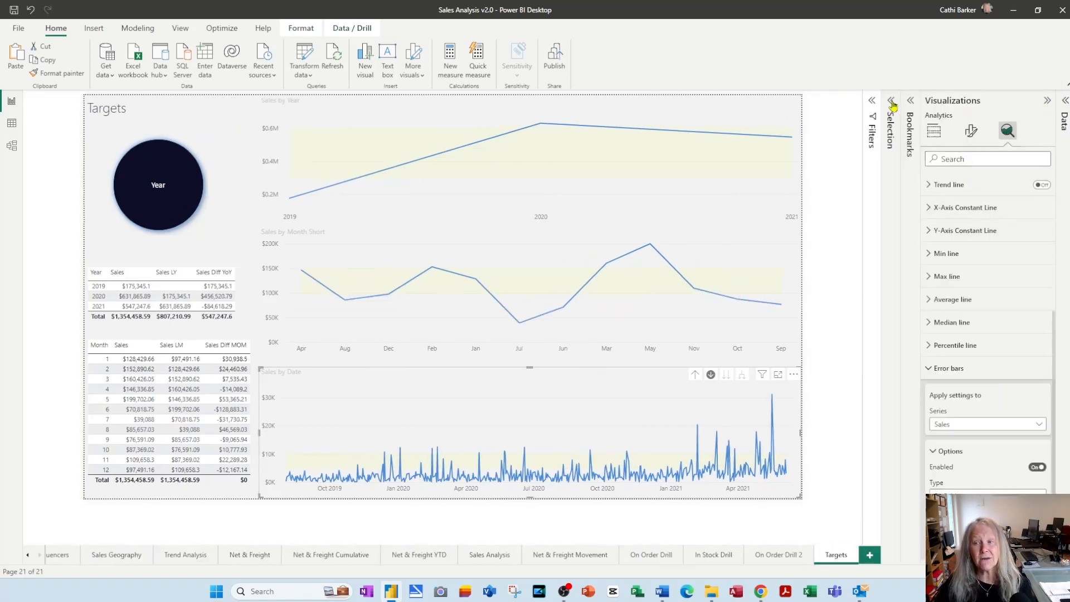
left_click(1047, 101)
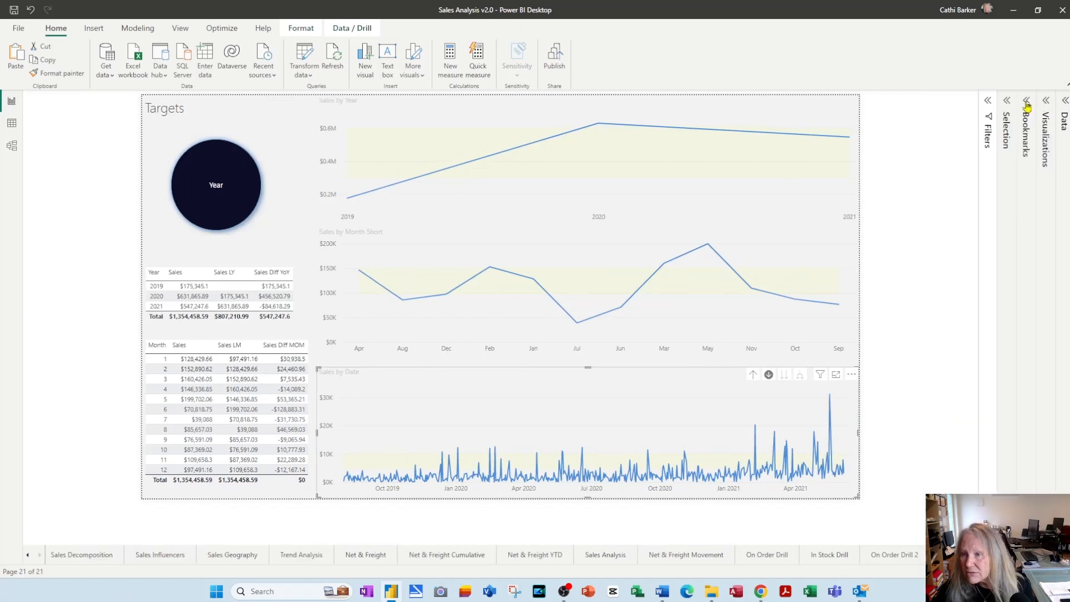
left_click(1028, 102)
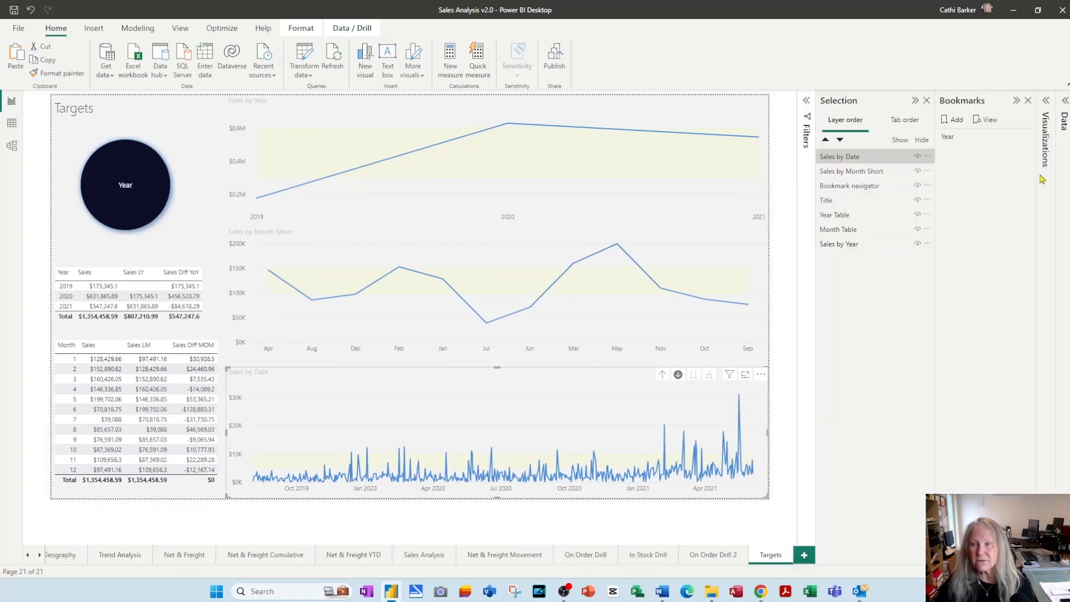
left_click(925, 101)
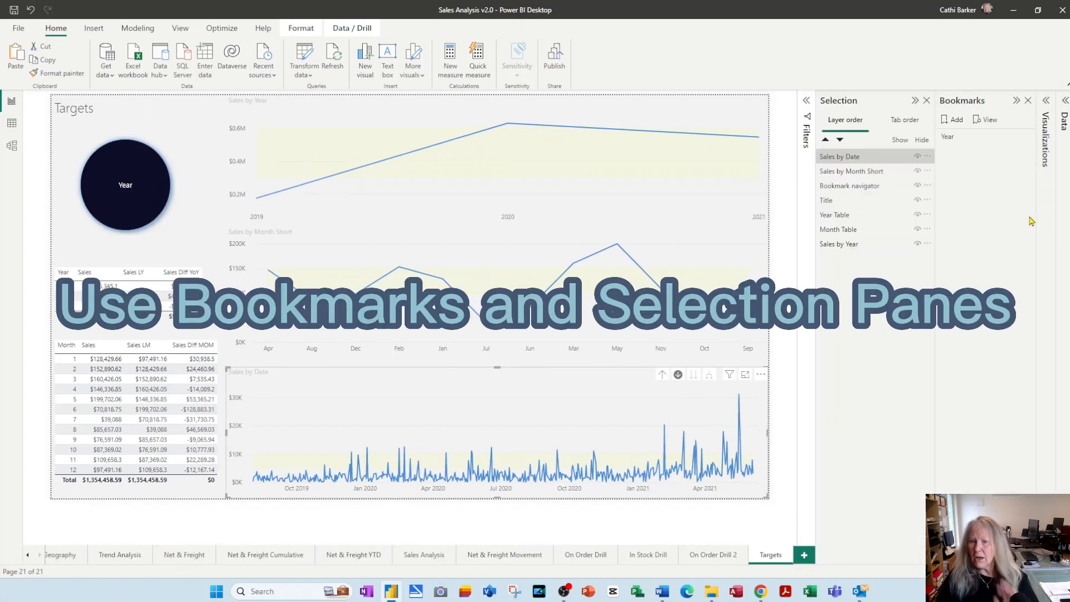
Identify the sales charts in the layer order and move Sales by Year to the front, above Sales by Date
left_click(849, 161)
left_click(860, 159)
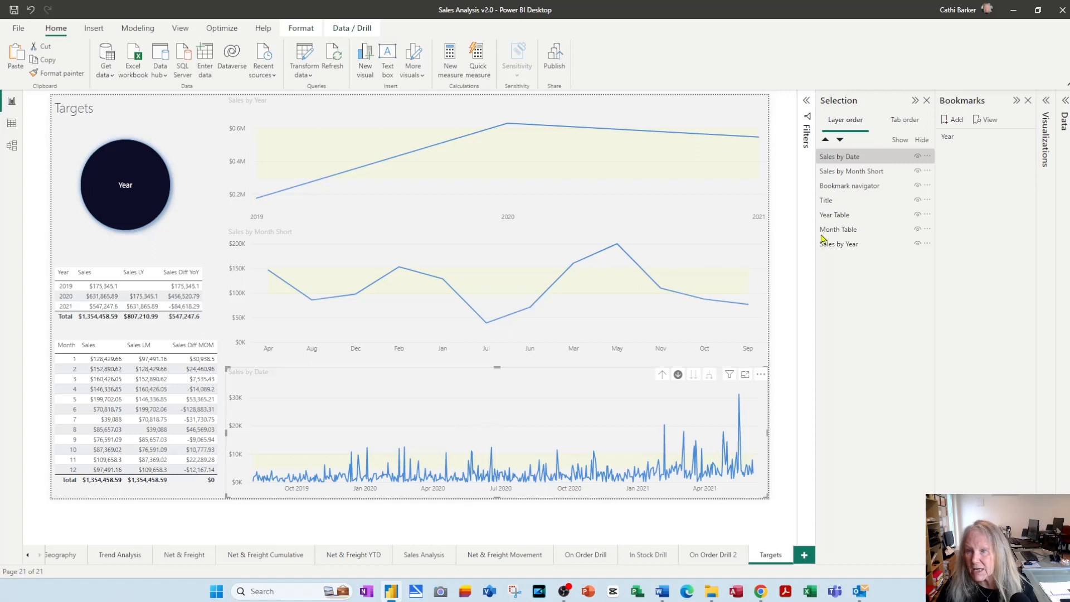
left_click(855, 174)
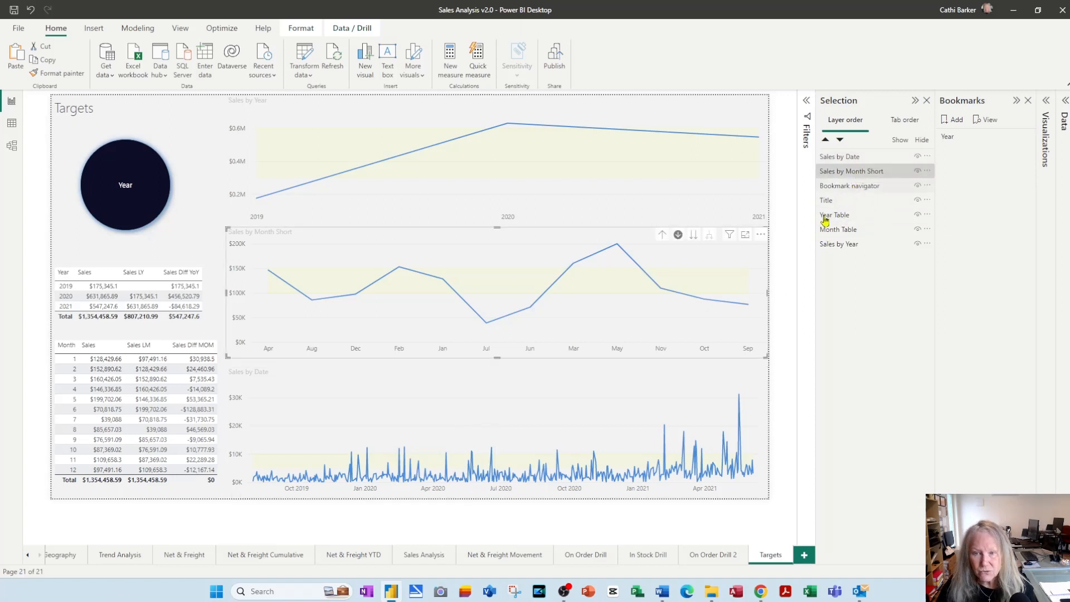
left_click(850, 186)
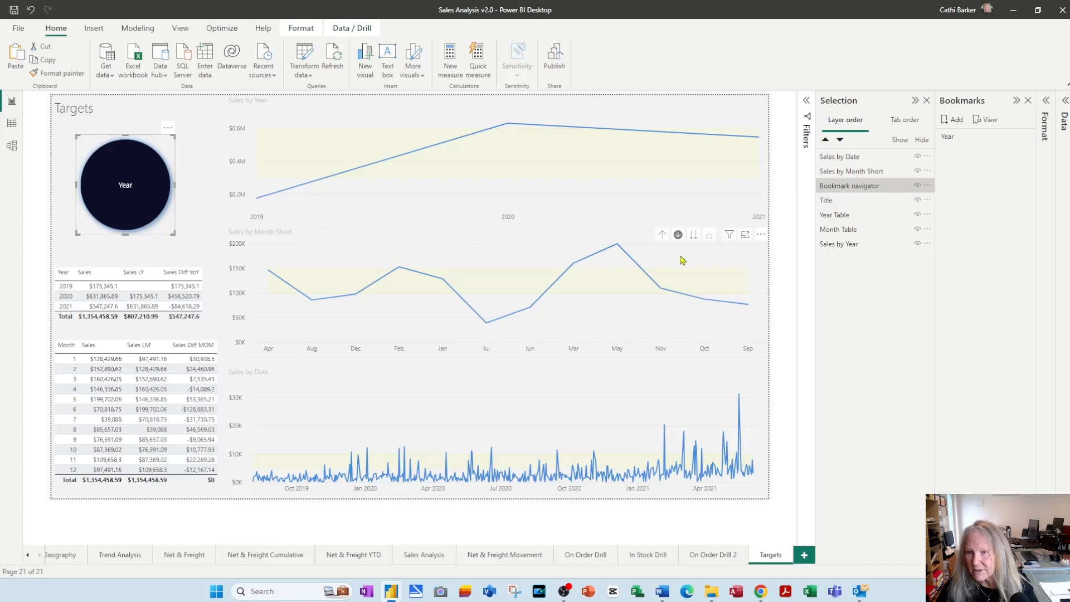
left_click(849, 245)
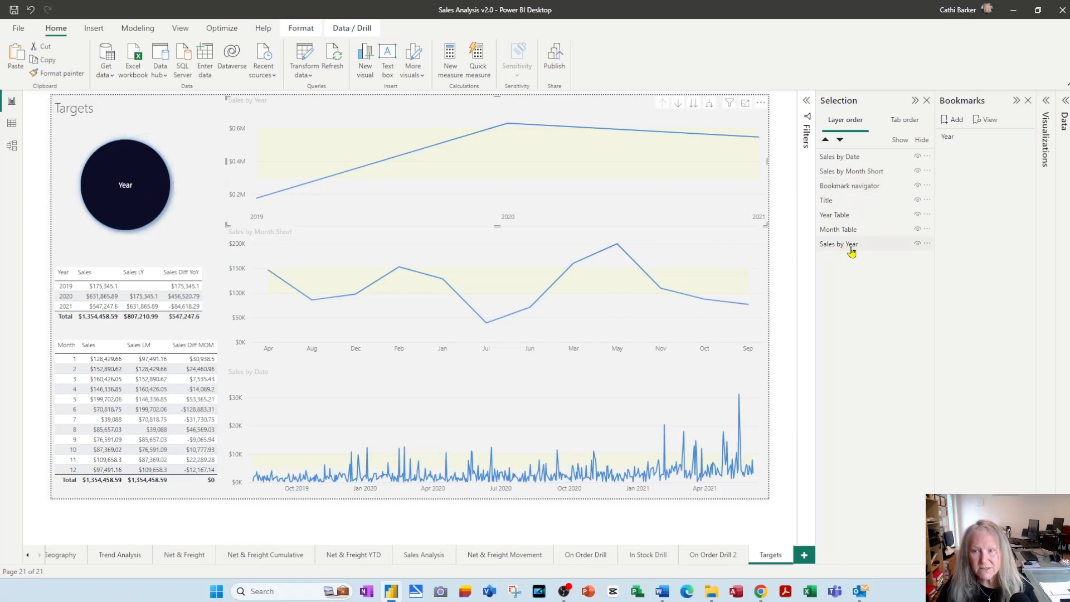
left_click_drag(845, 251, 835, 163)
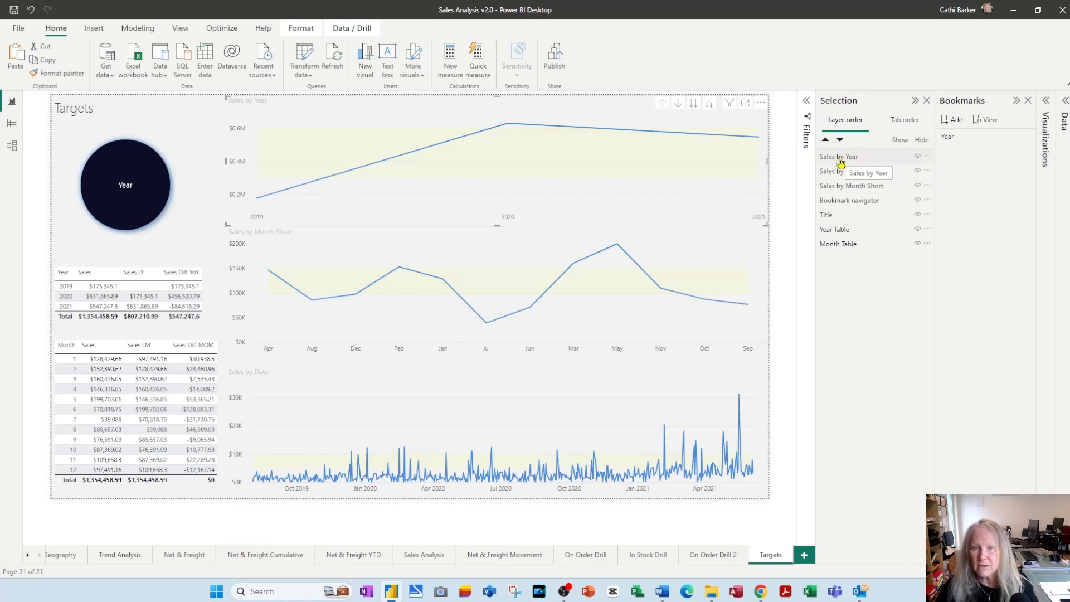
left_click(844, 161)
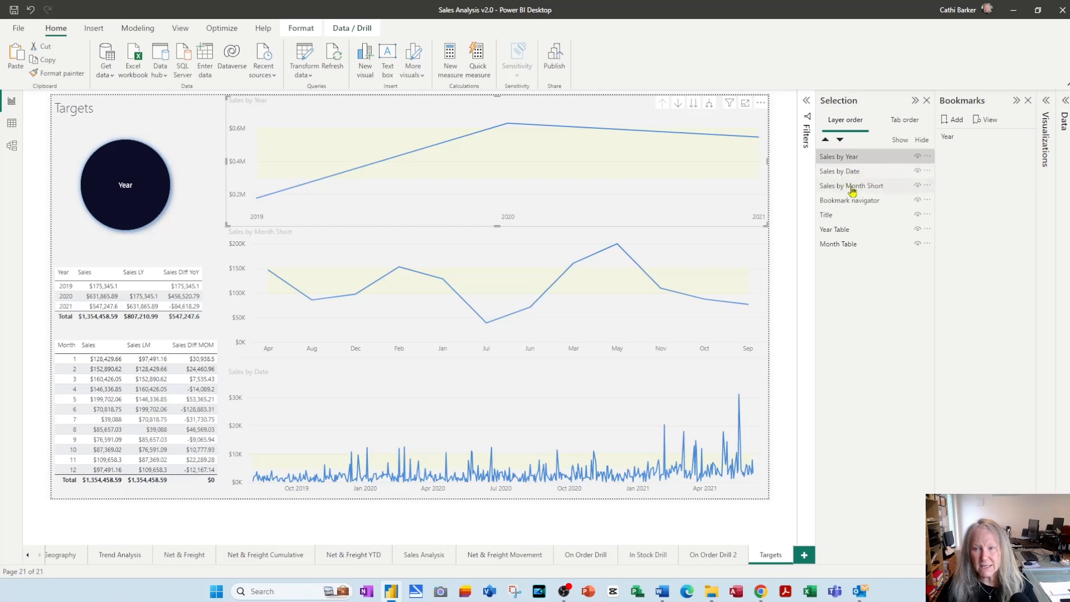
Update the Year bookmark to show only the yearly chart stretched to full page height, with Sales by Date and Sales by Month Short hidden
left_click(918, 171)
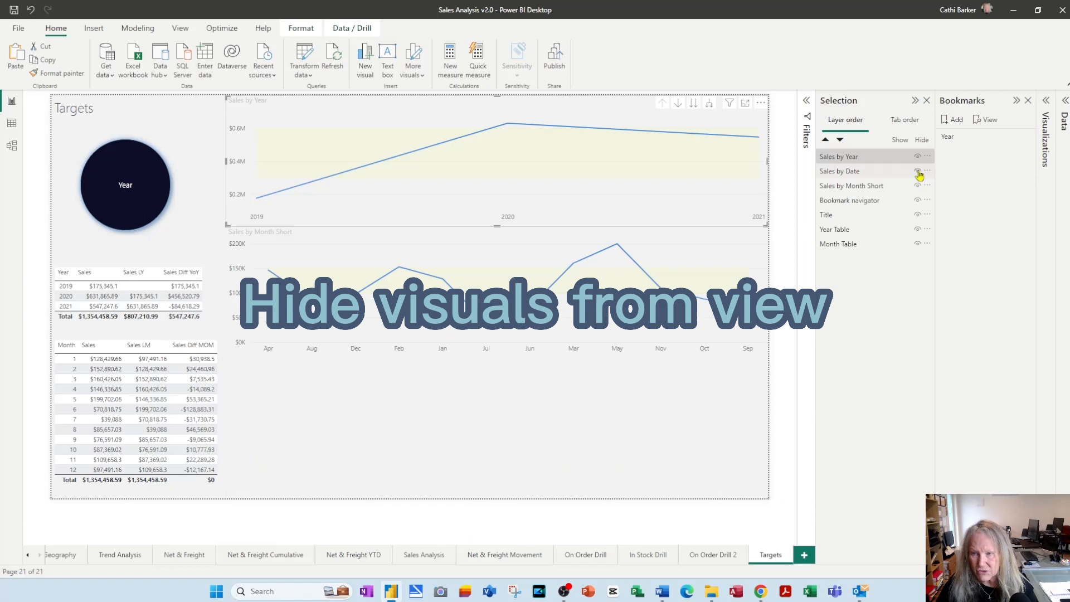
left_click(917, 186)
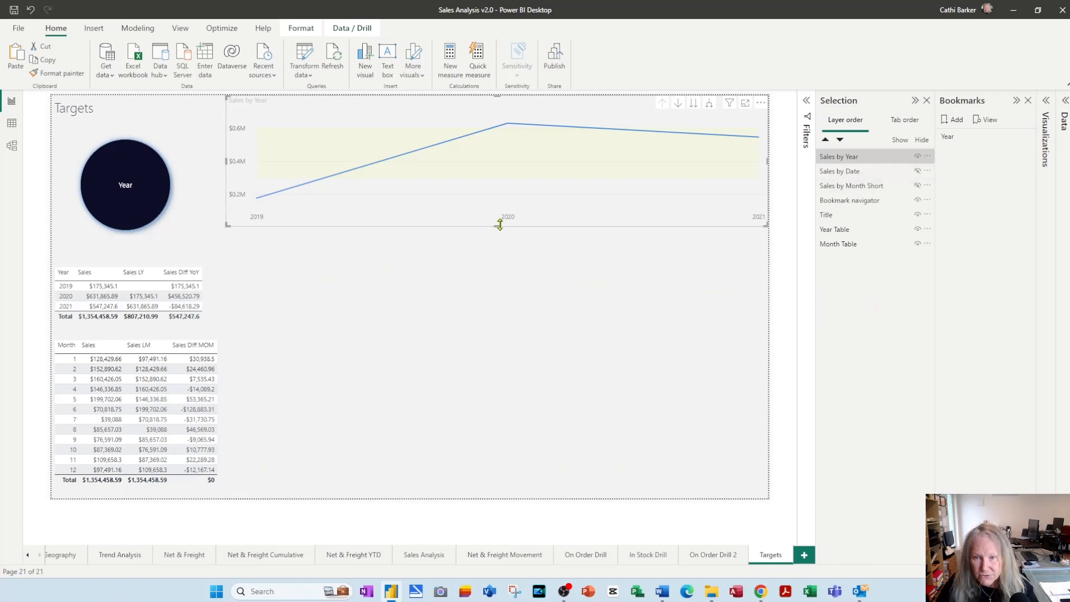
left_click_drag(498, 230, 480, 500)
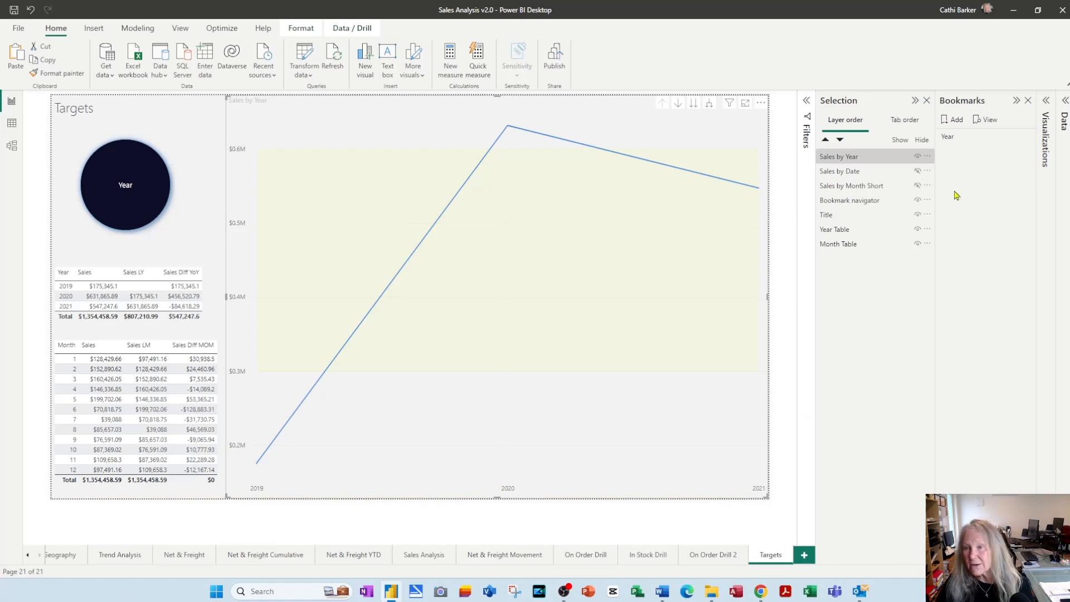
right_click(954, 140)
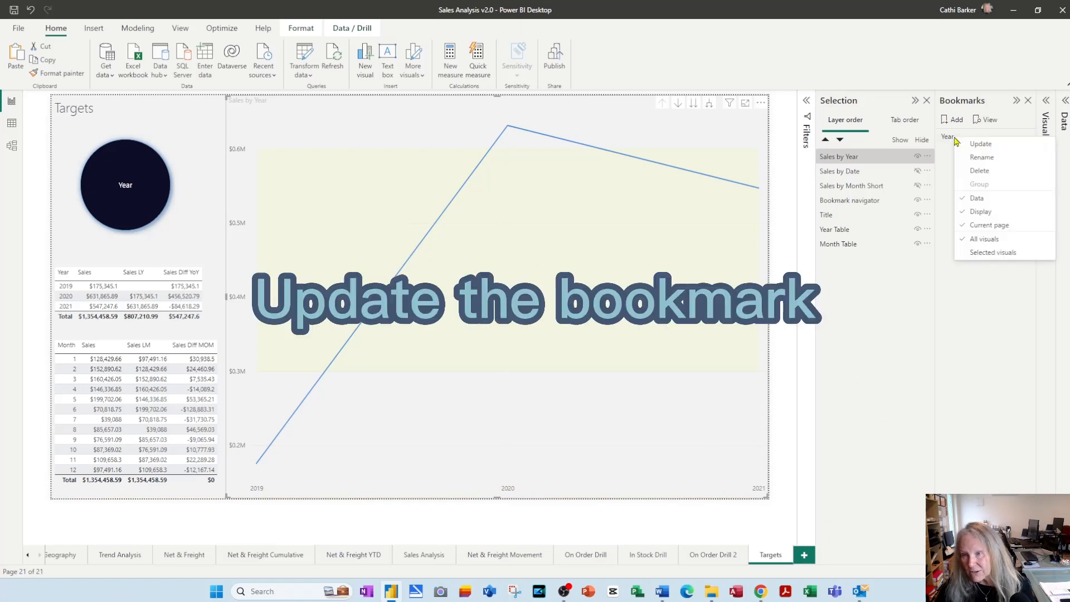
left_click(981, 147)
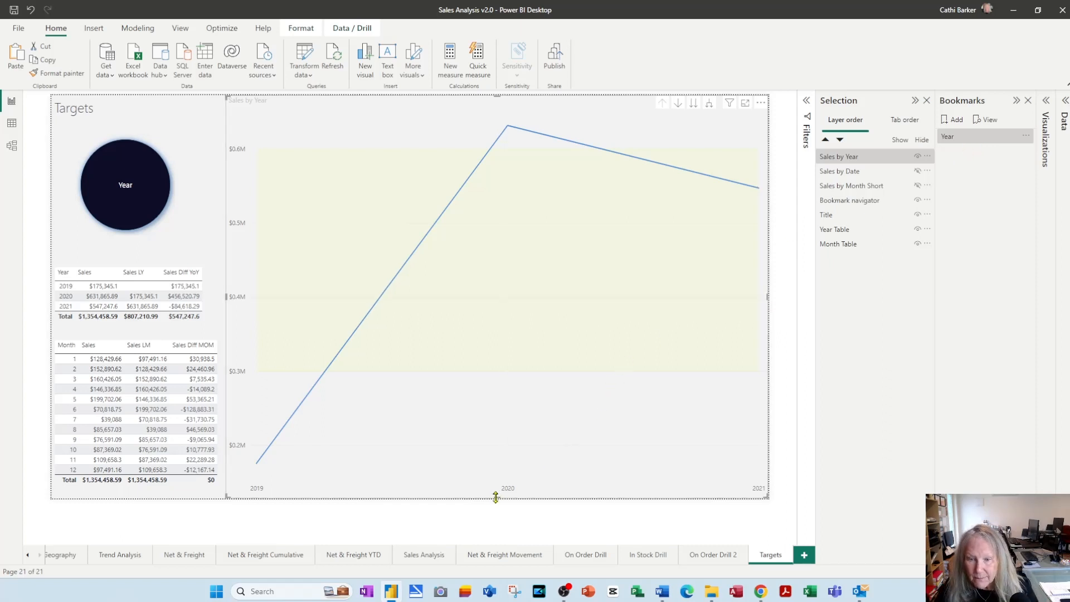
Shrink the yearly chart back to about a third of the page height and hide it, showing Sales by Month Short instead
left_click_drag(495, 498, 509, 233)
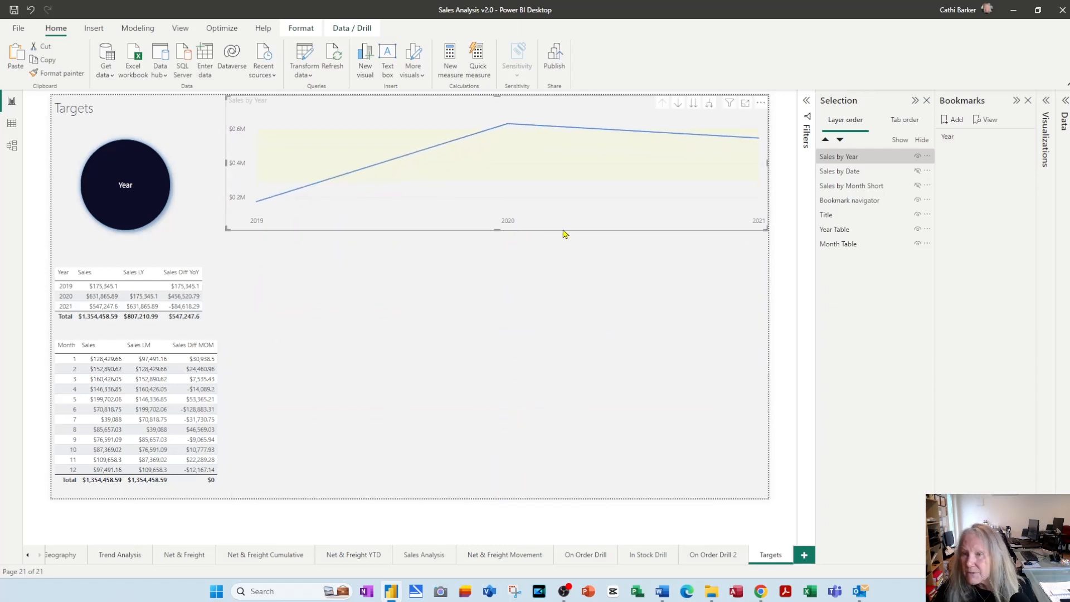
left_click(917, 172)
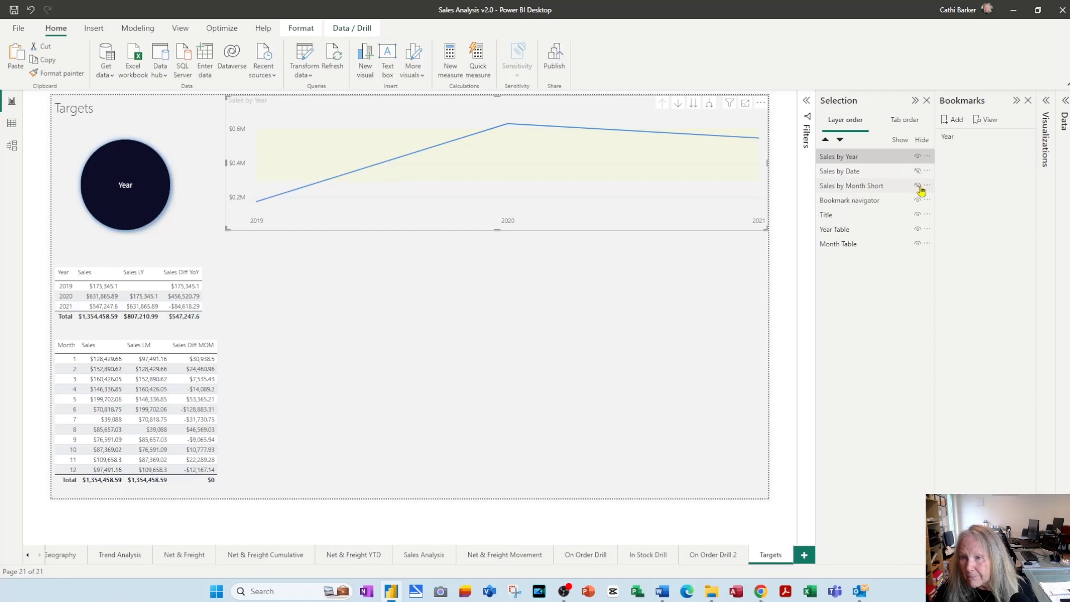
left_click(918, 186)
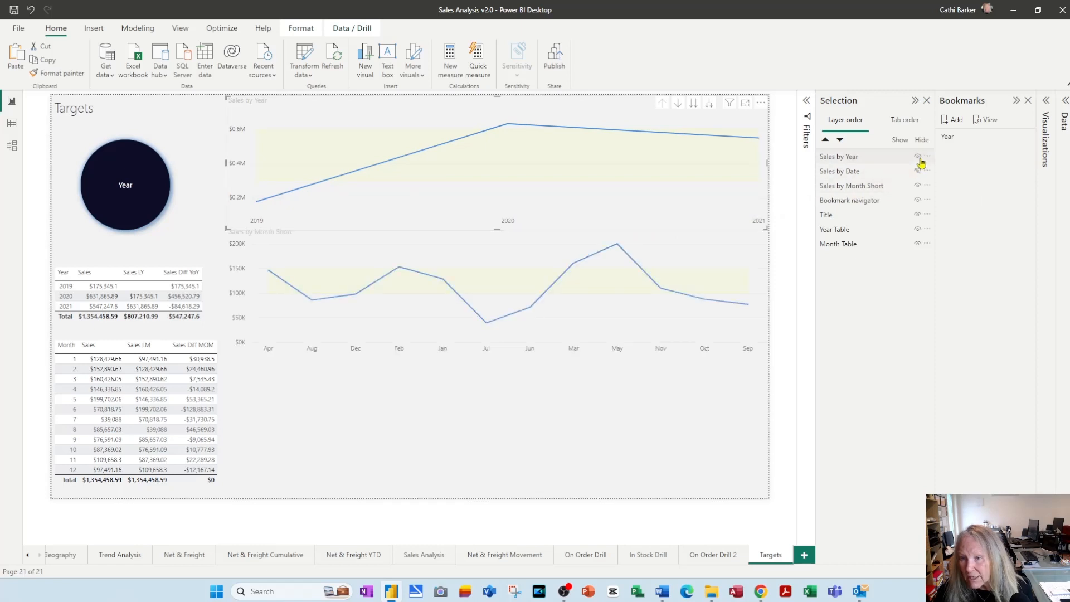
left_click(918, 157)
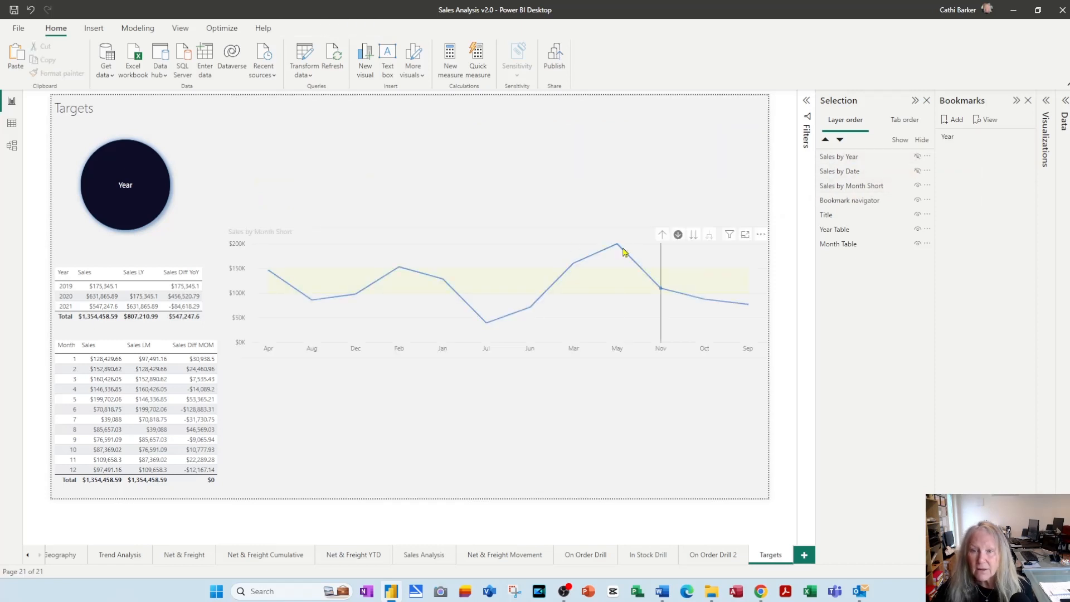
Stretch the monthly sales chart to the full page height and add a new bookmark for this view
left_click(515, 238)
left_click_drag(499, 228, 498, 98)
left_click_drag(498, 356, 491, 506)
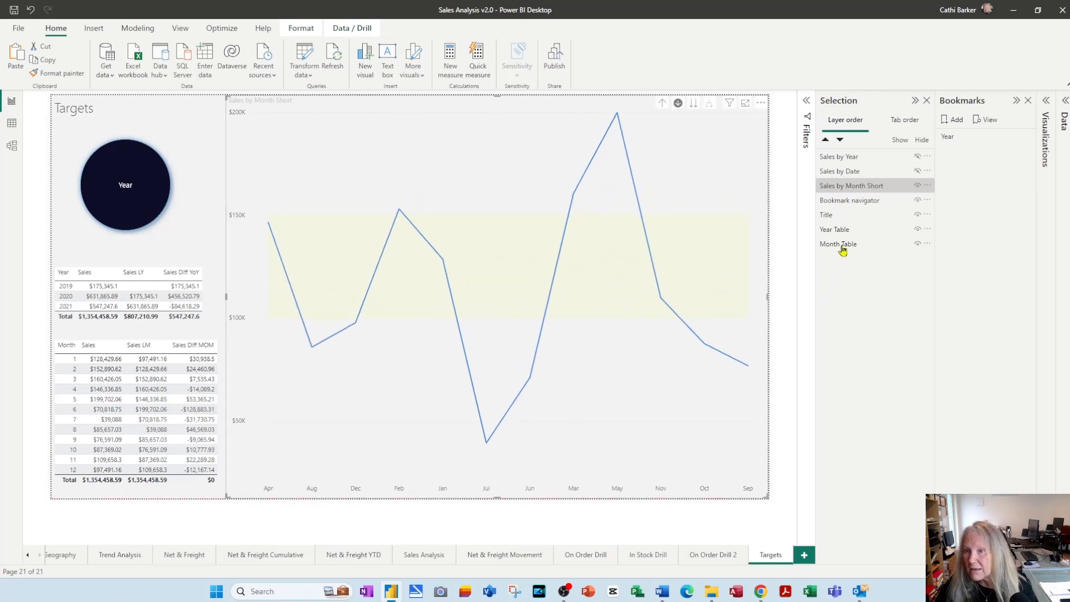
left_click(952, 123)
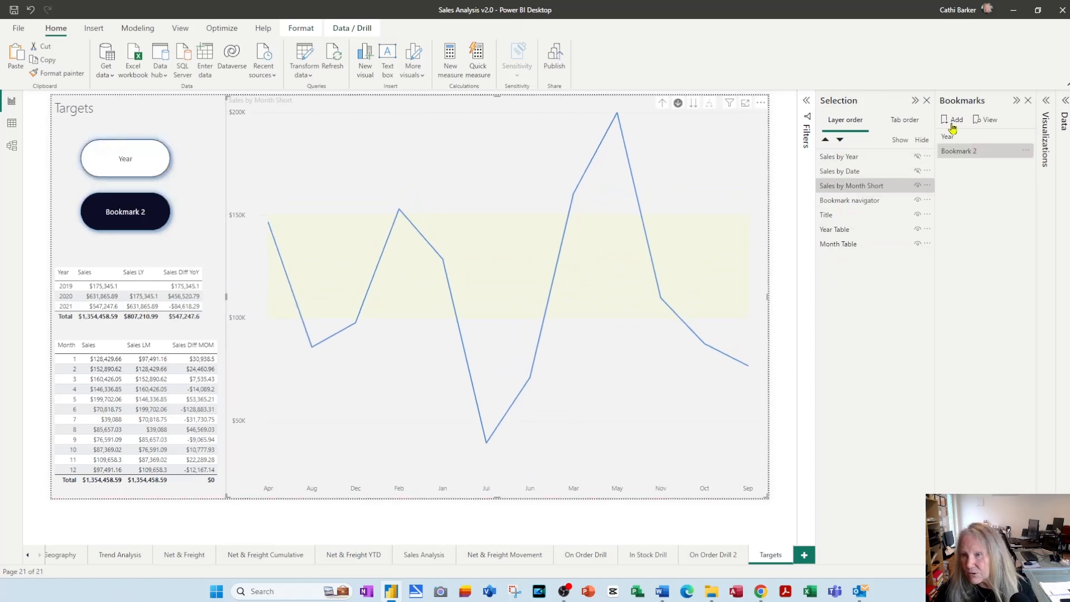
Rename the second bookmark to Month and update it with the current full-height monthly chart view
double_click(964, 156)
type("Month")
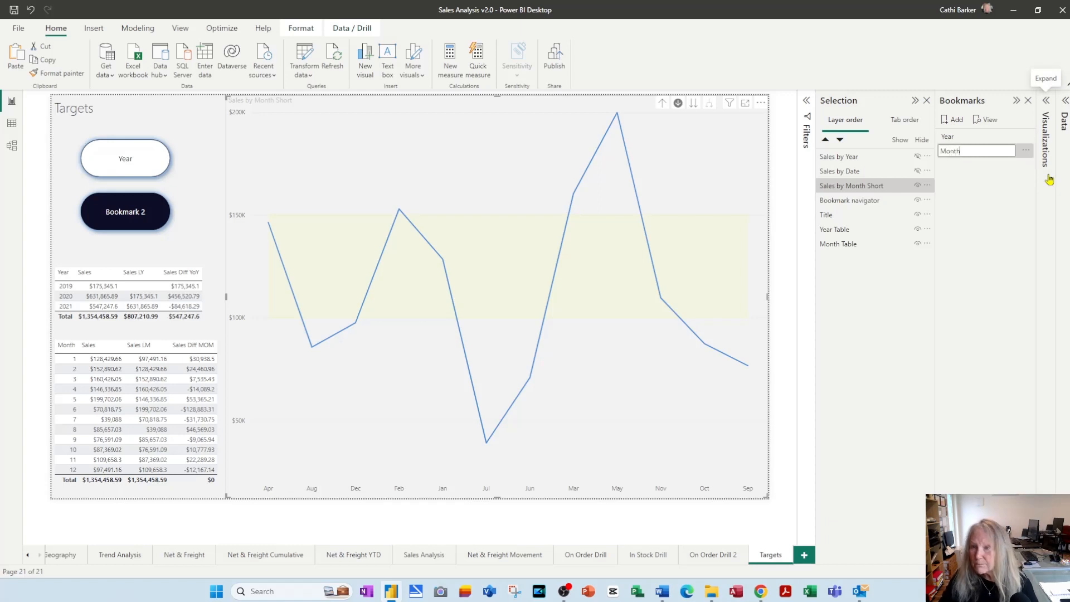
key("Return")
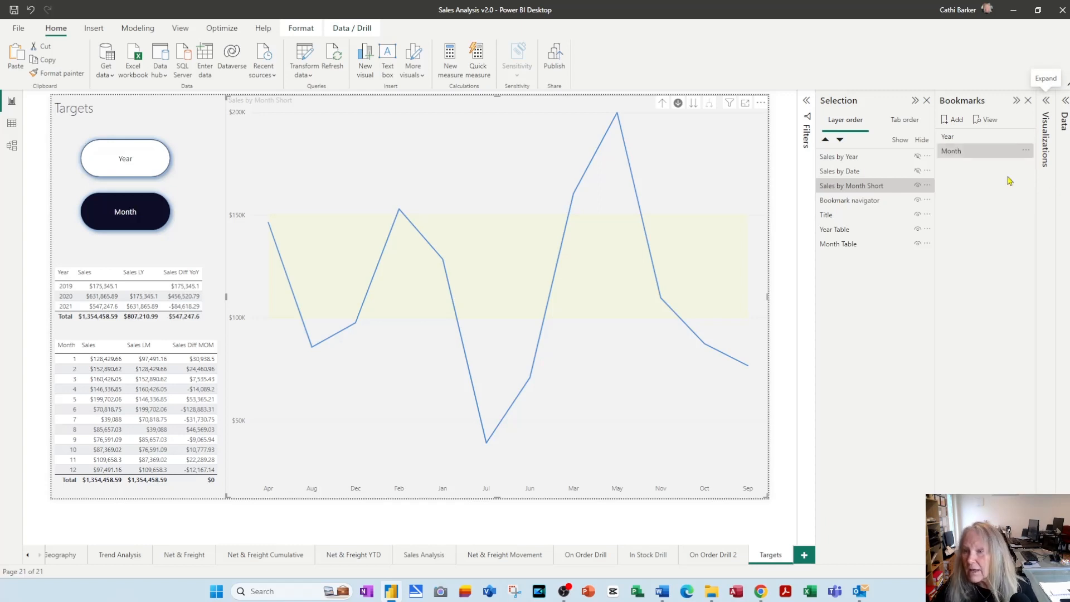
right_click(986, 155)
left_click(942, 163)
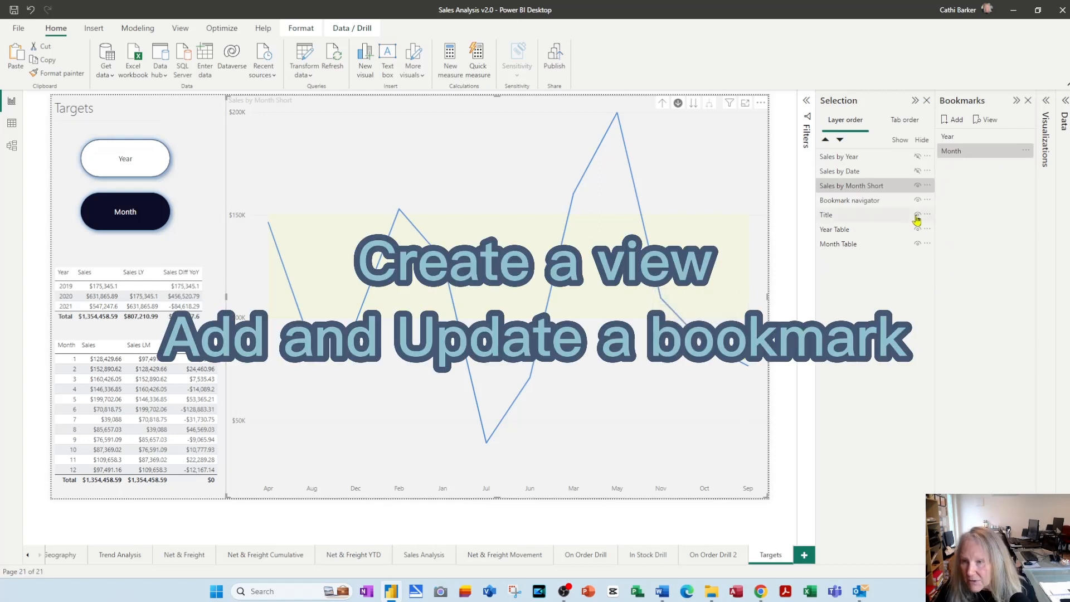
Hide Sales by Month Short, show Sales by Date instead and stretch the daily chart to the full page height
left_click(918, 185)
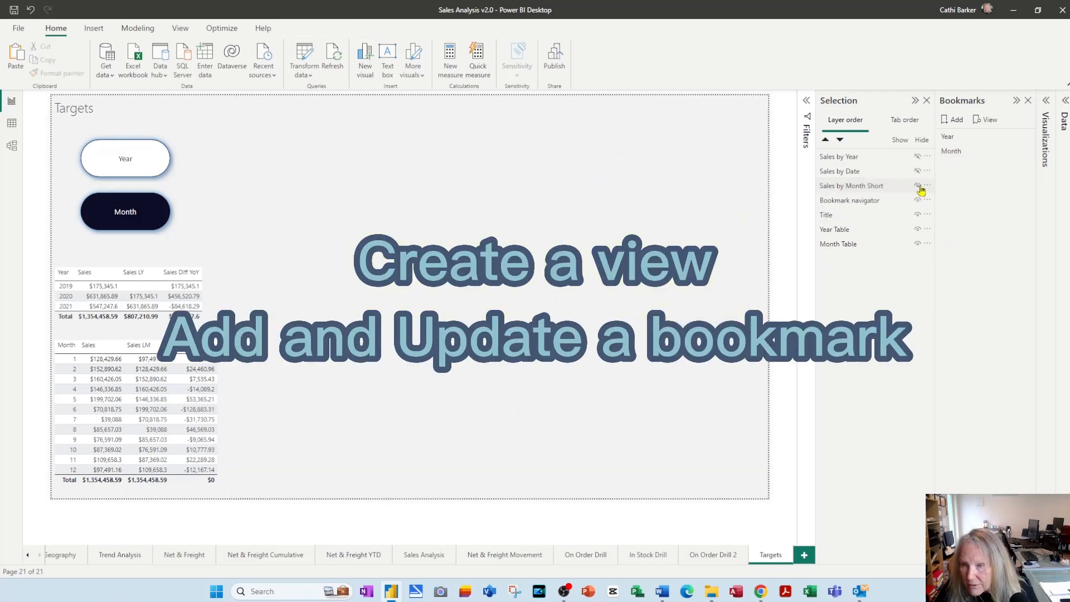
left_click(918, 171)
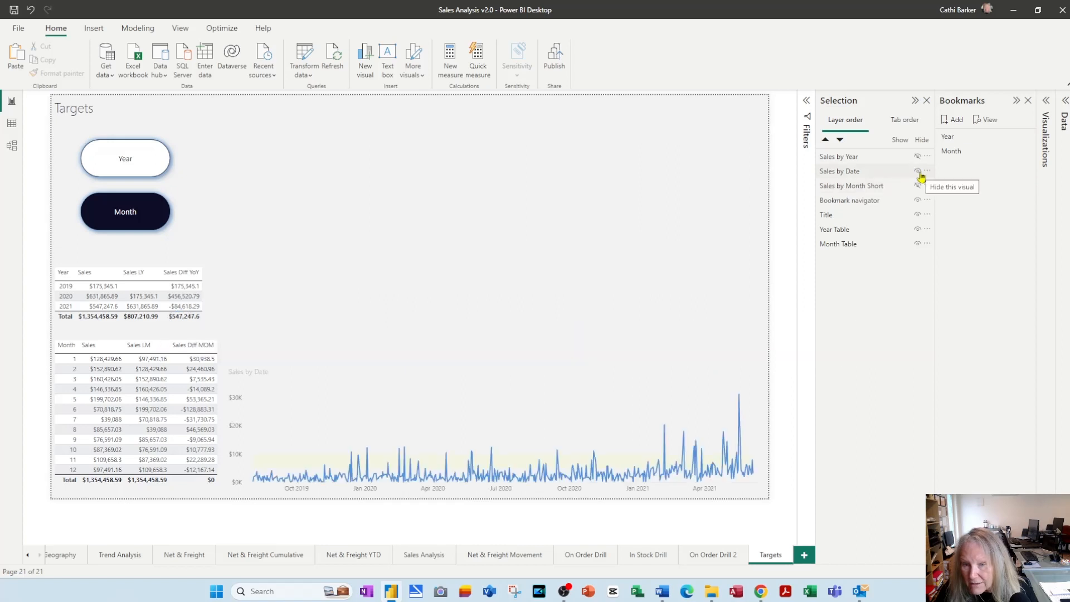
left_click(517, 381)
left_click_drag(500, 367, 498, 97)
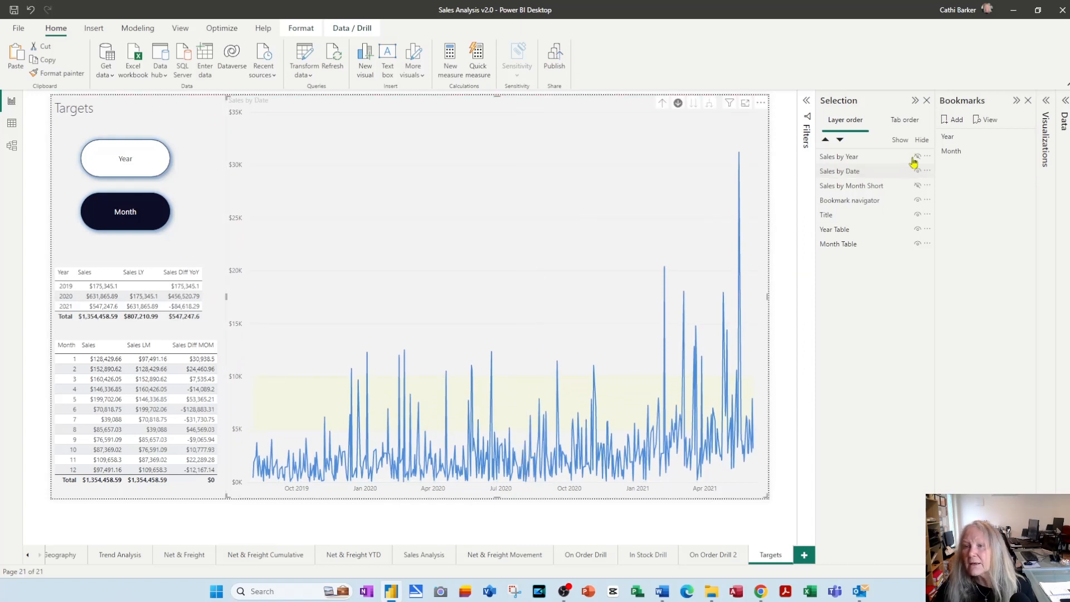
Add a bookmark named Day for the full-height daily chart and update it with the current view
left_click(956, 120)
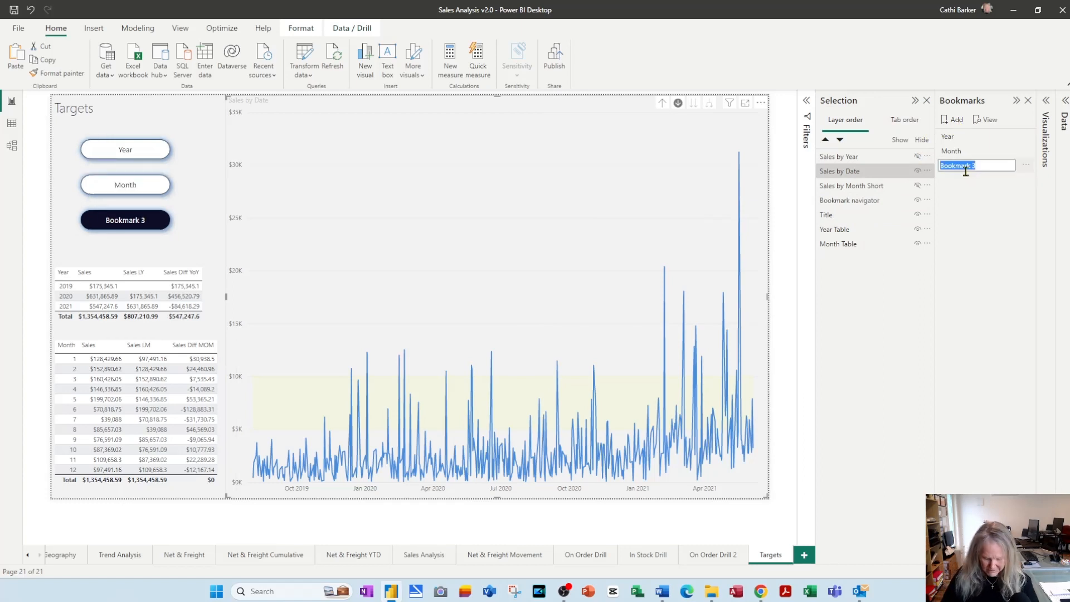
type("Day")
key("Return")
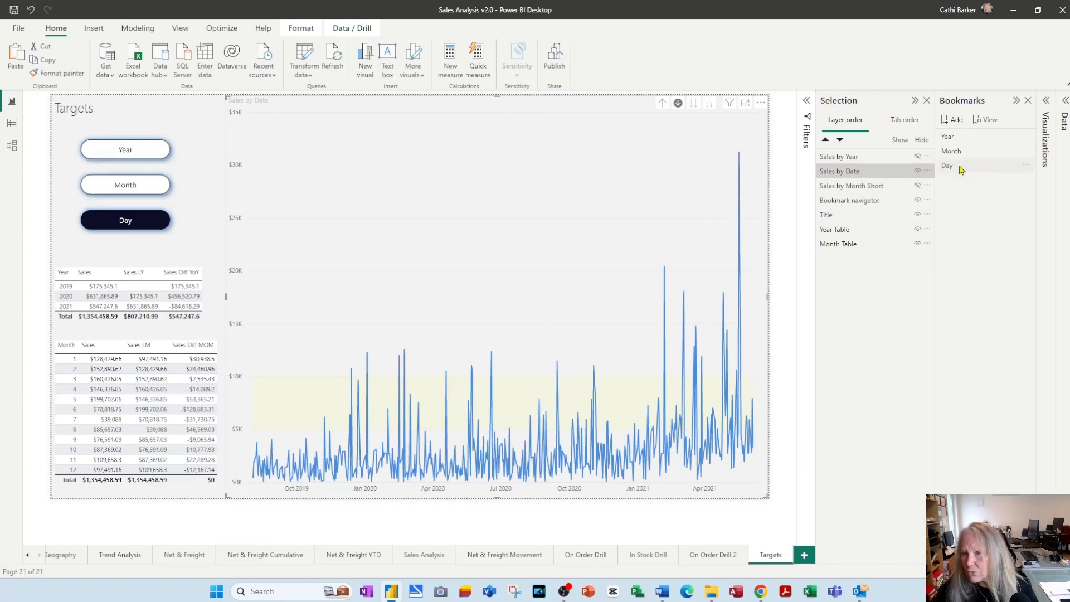
right_click(958, 166)
left_click(984, 173)
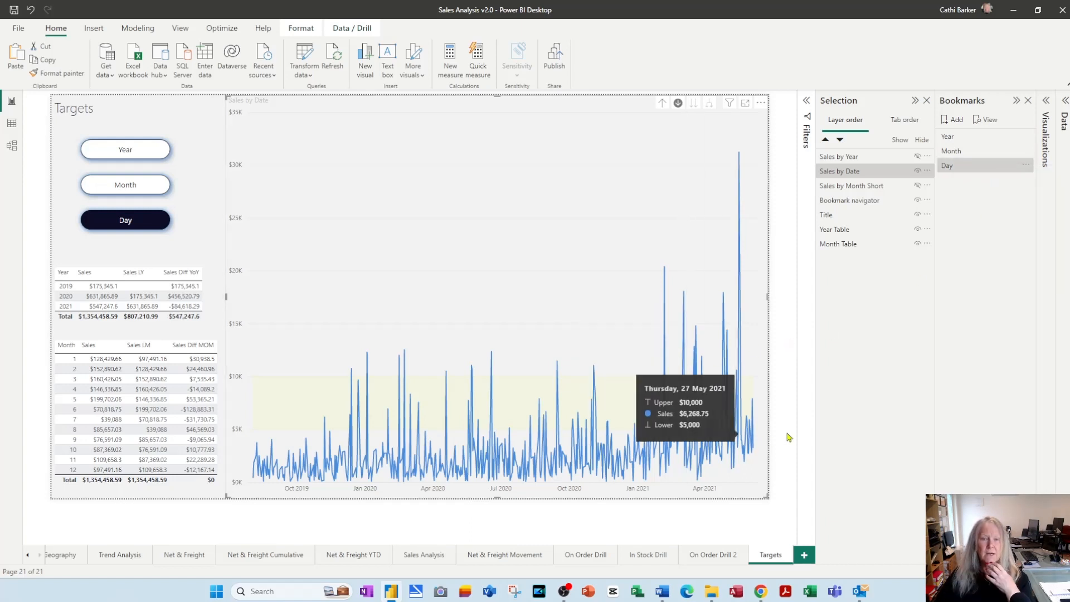
Check all three bookmark views and update the Year bookmark with its sales chart stretched to the full page height
left_click(958, 142)
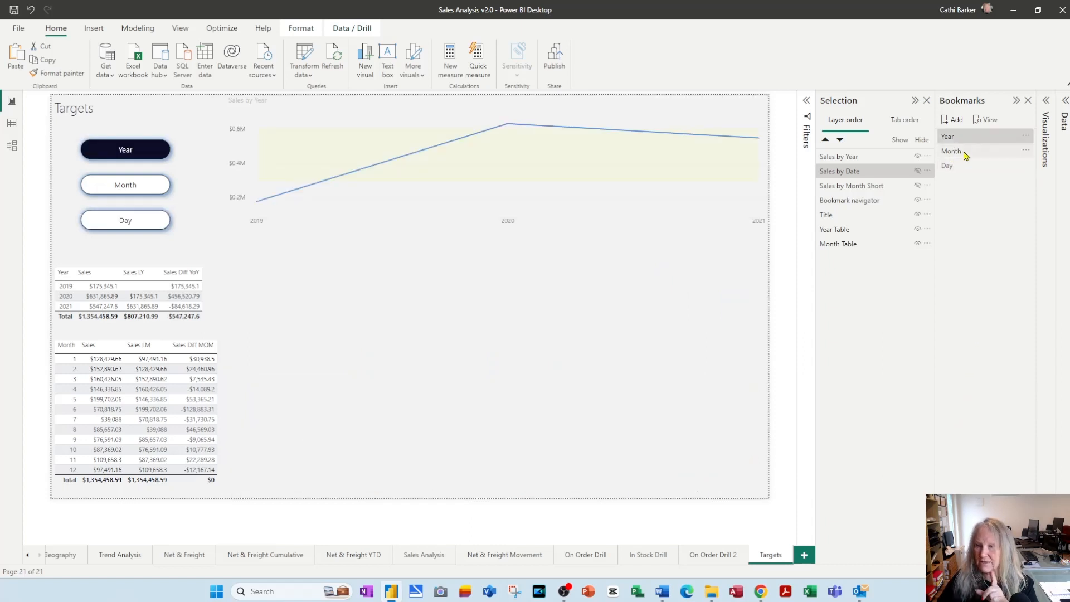
left_click(964, 153)
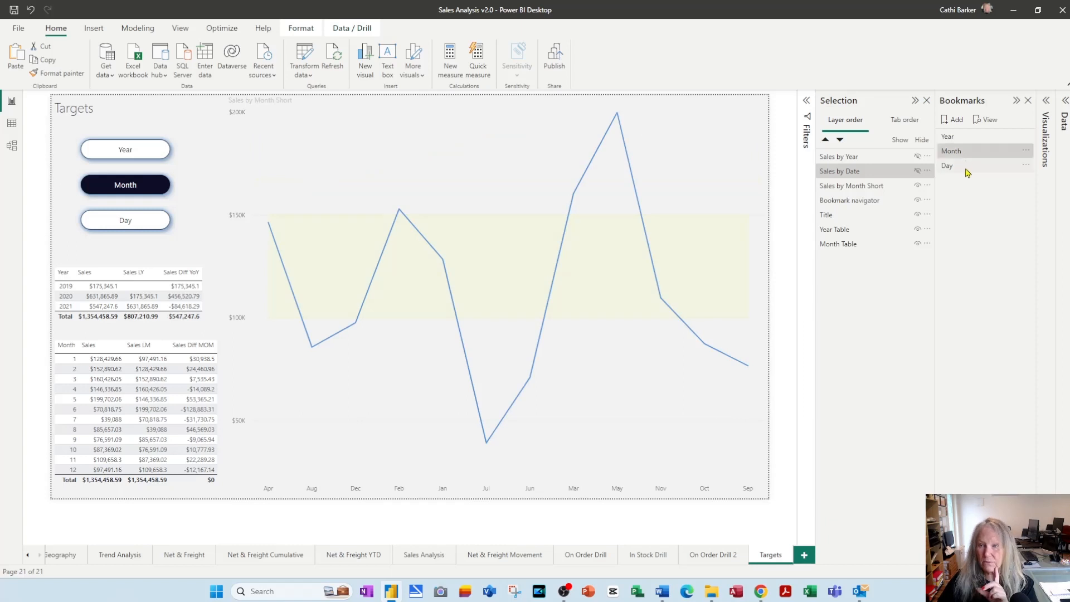
left_click(968, 167)
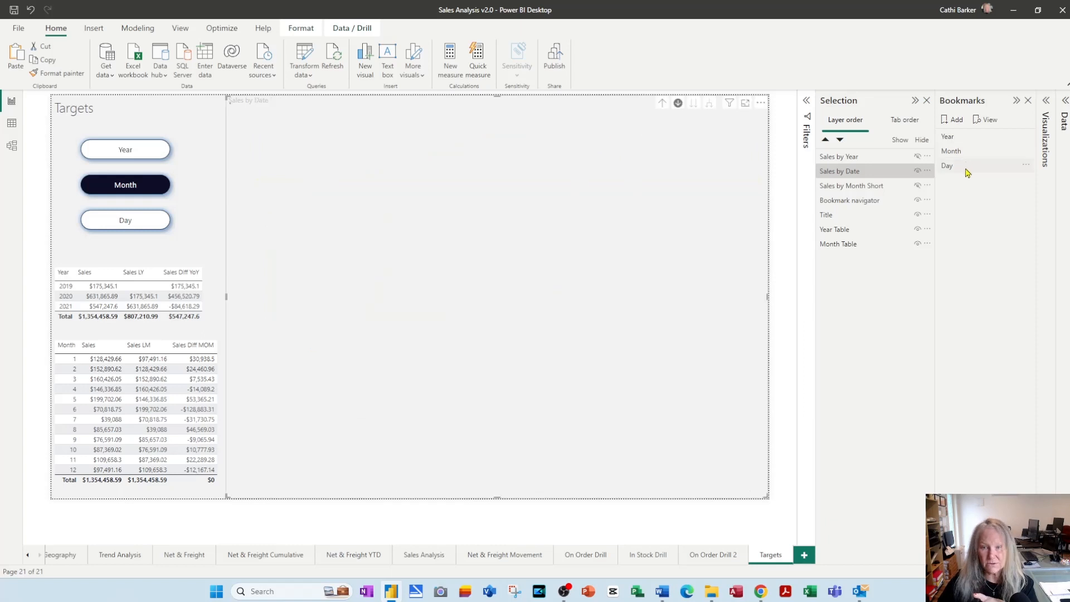
left_click(968, 140)
left_click(590, 225)
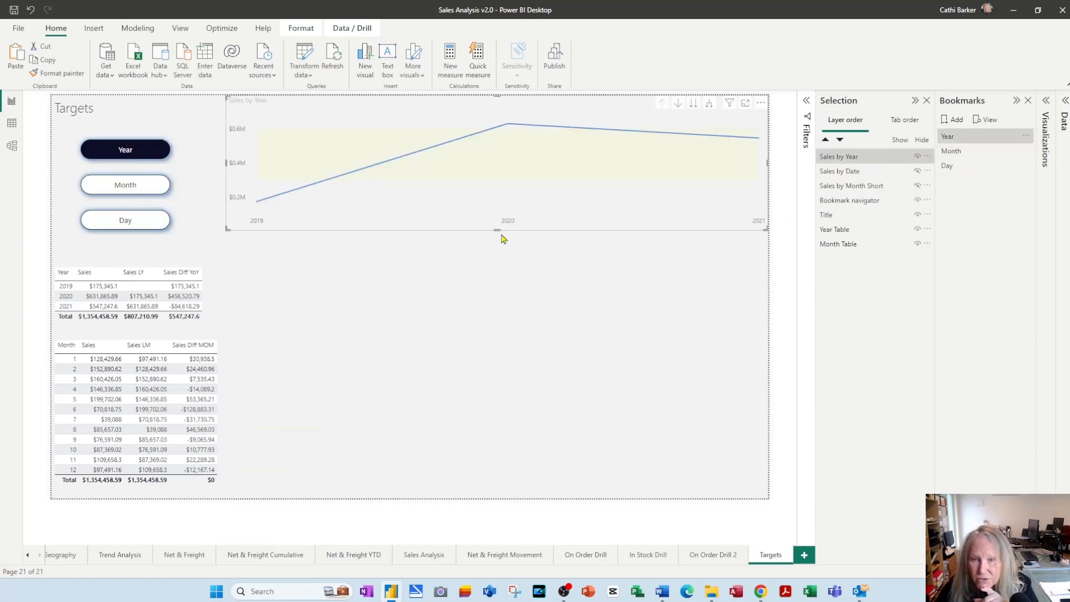
left_click_drag(497, 229, 471, 509)
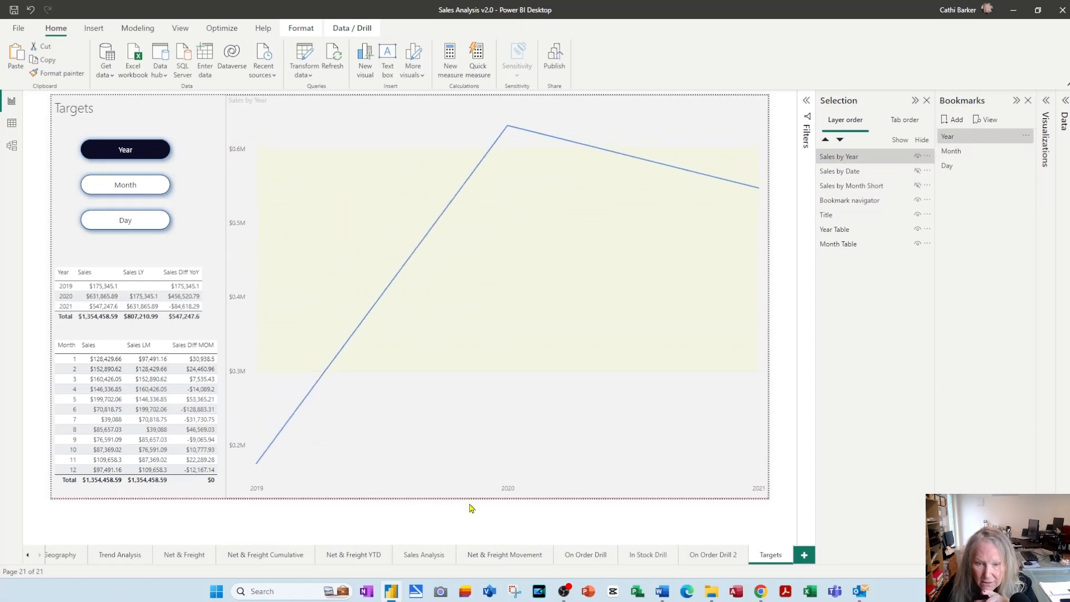
right_click(953, 139)
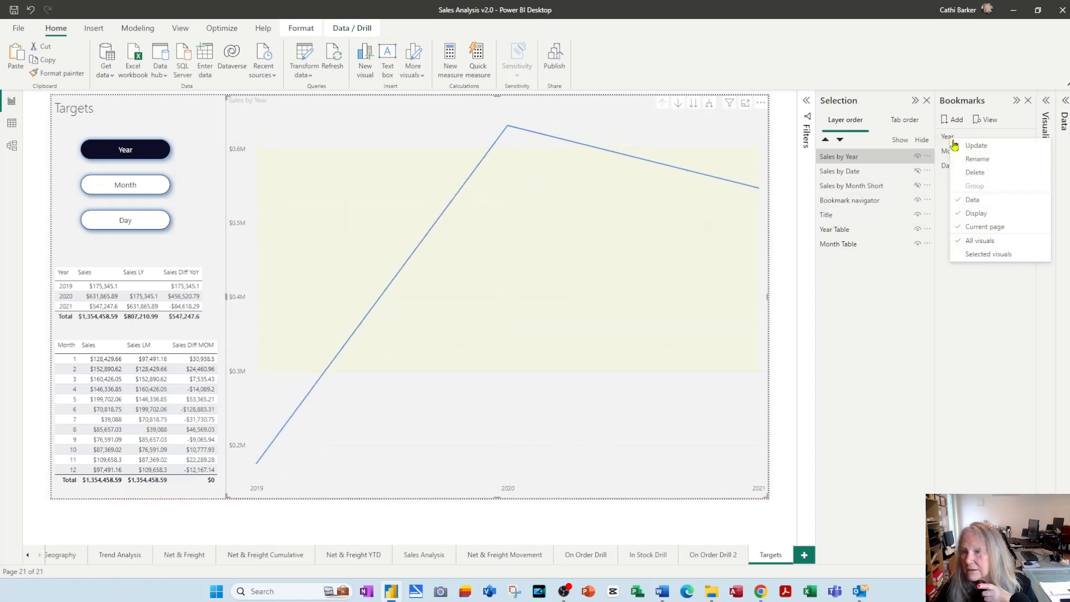
left_click(976, 146)
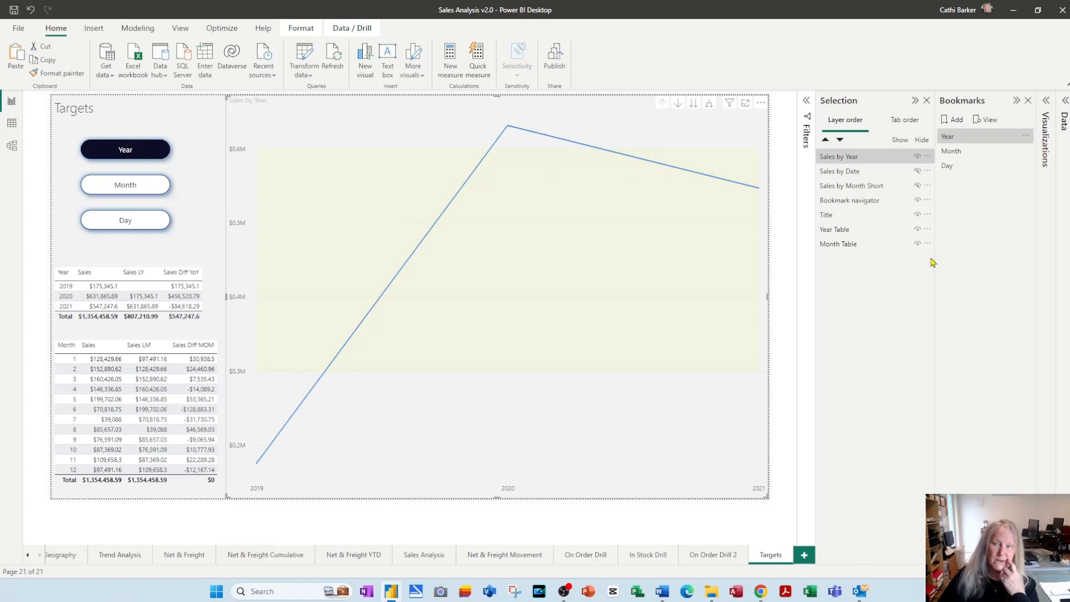
Test the Month and Day bookmarks and the Year, Month and Day buttons of the page's bookmark navigator
left_click(955, 151)
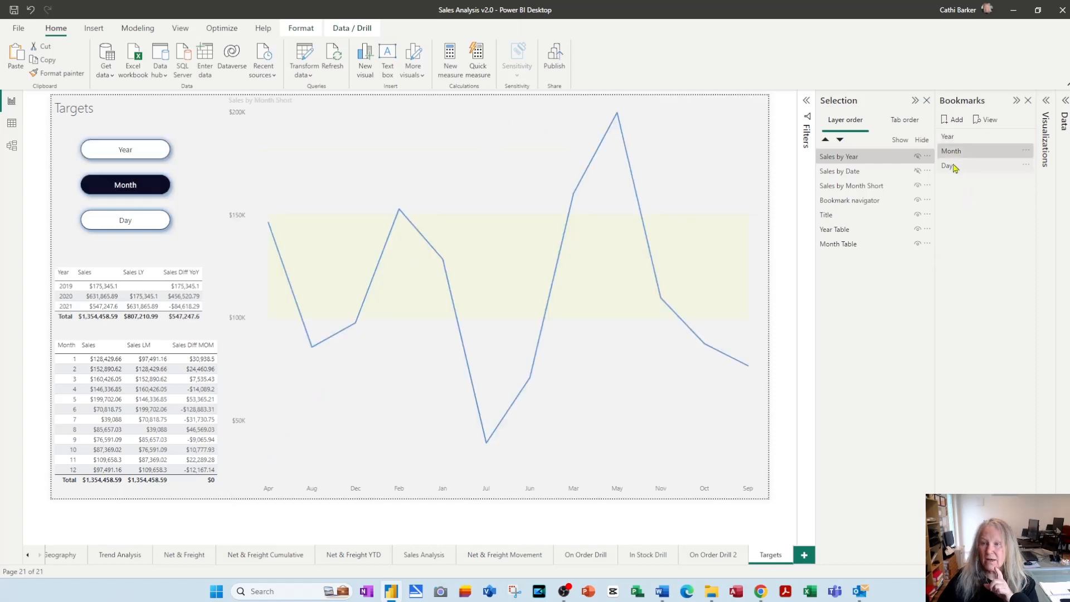
left_click(966, 166)
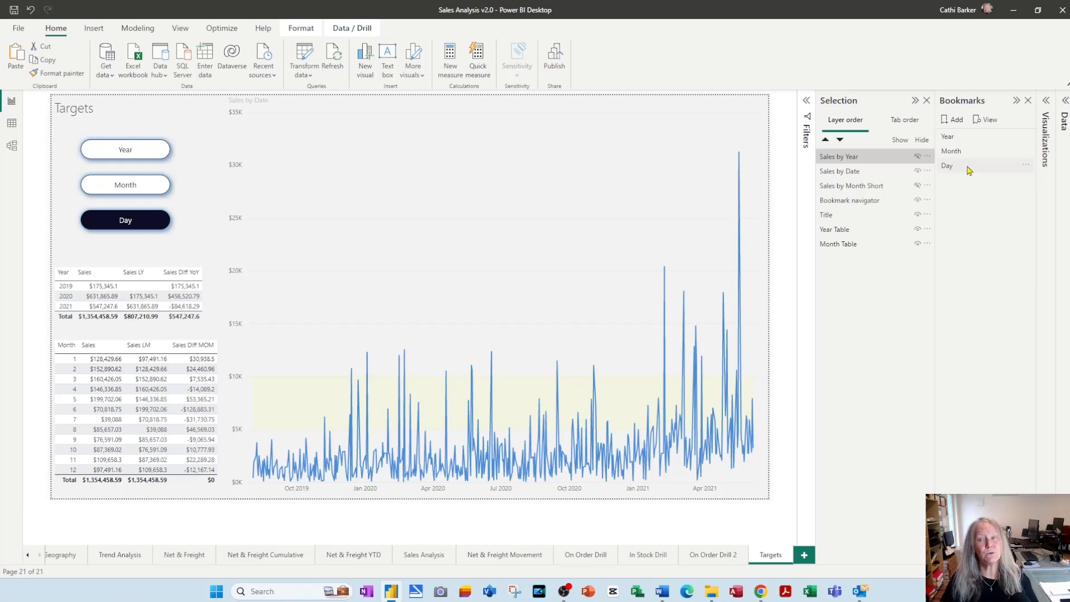
left_click(971, 166)
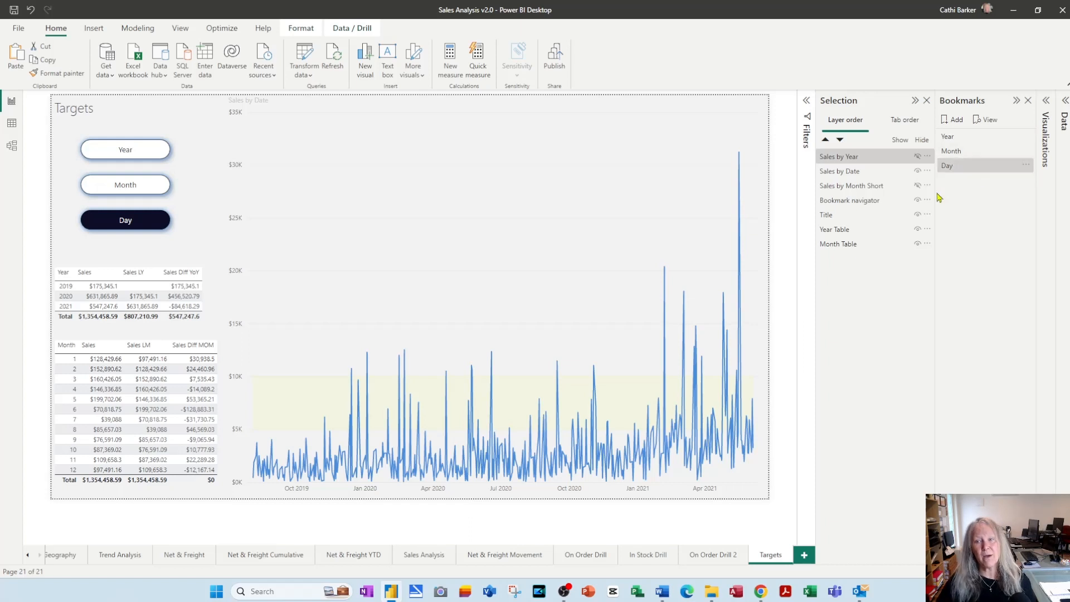
left_click(917, 156)
left_click(917, 186)
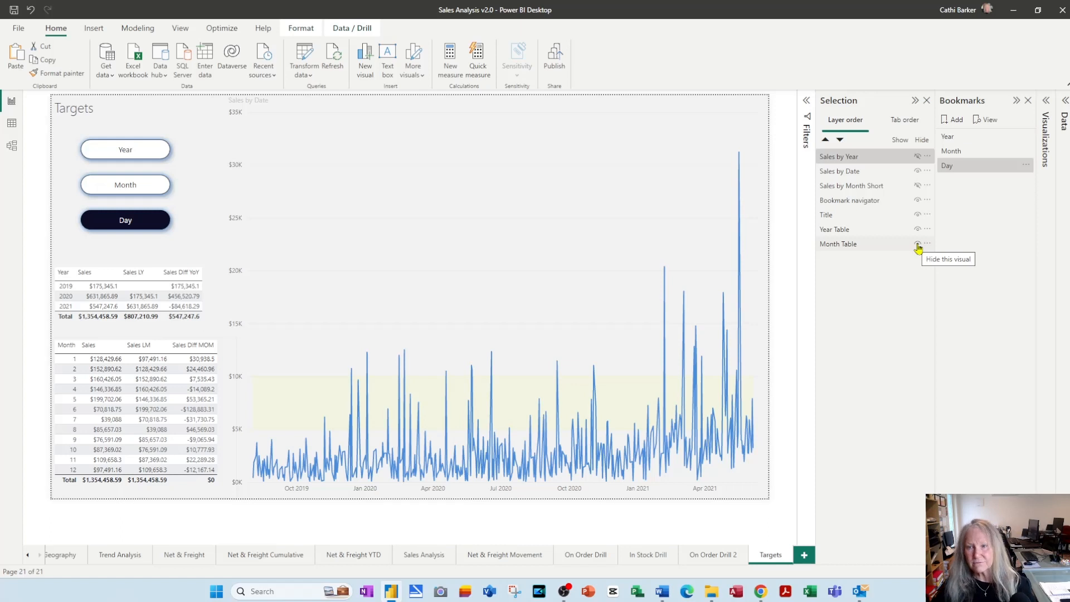
left_click(143, 153, "ctrl")
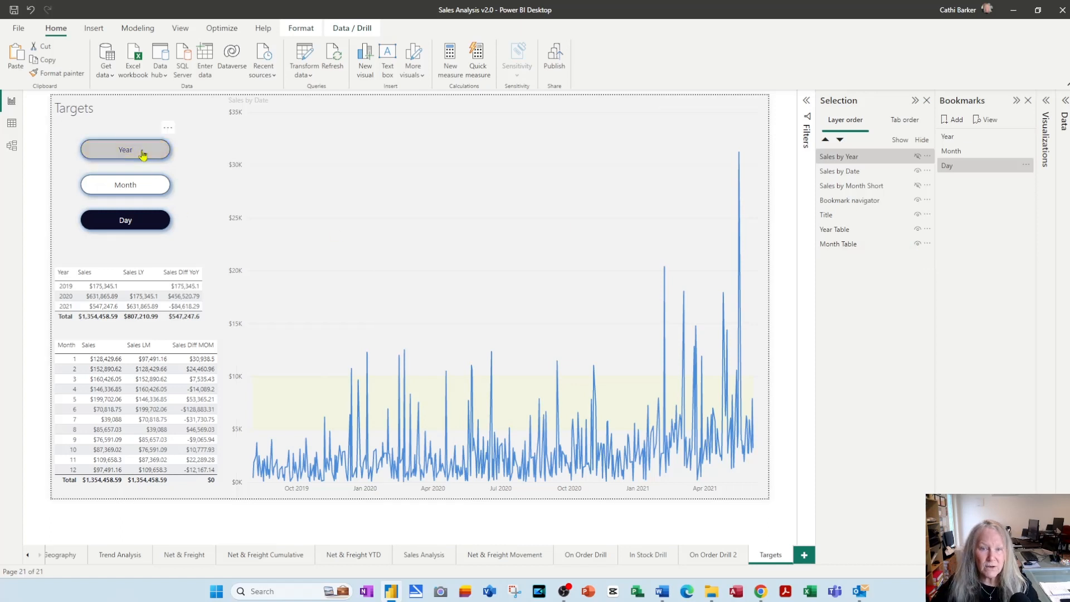
left_click(130, 192, "ctrl")
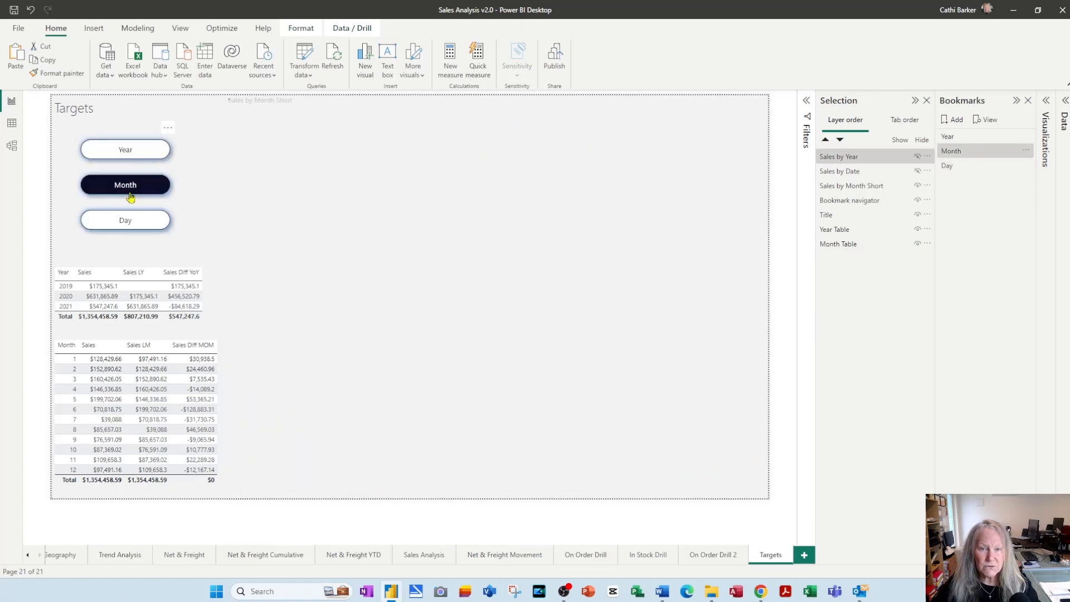
left_click(125, 220, "ctrl")
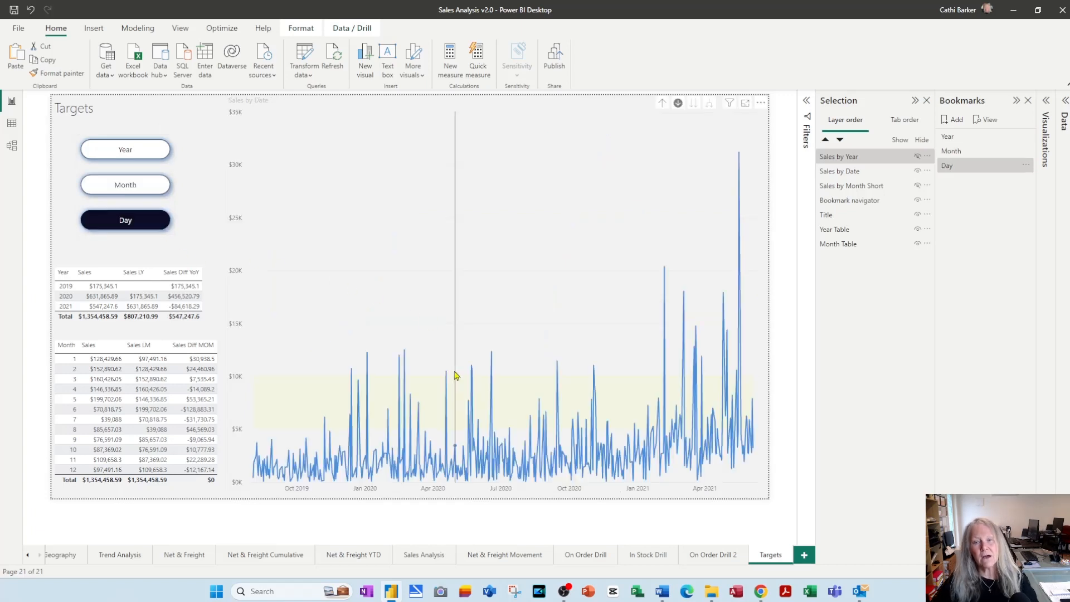
mouse_move(455, 375)
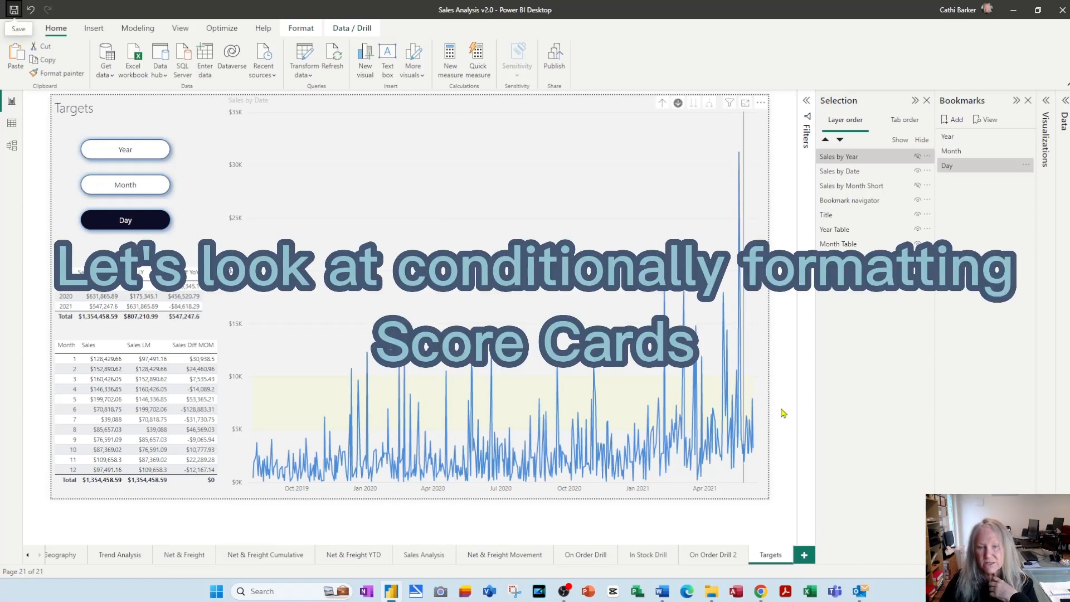
Add a card visual to the Net & Freight Movement page, shrink it and place it below the Year slicer
left_click(511, 559)
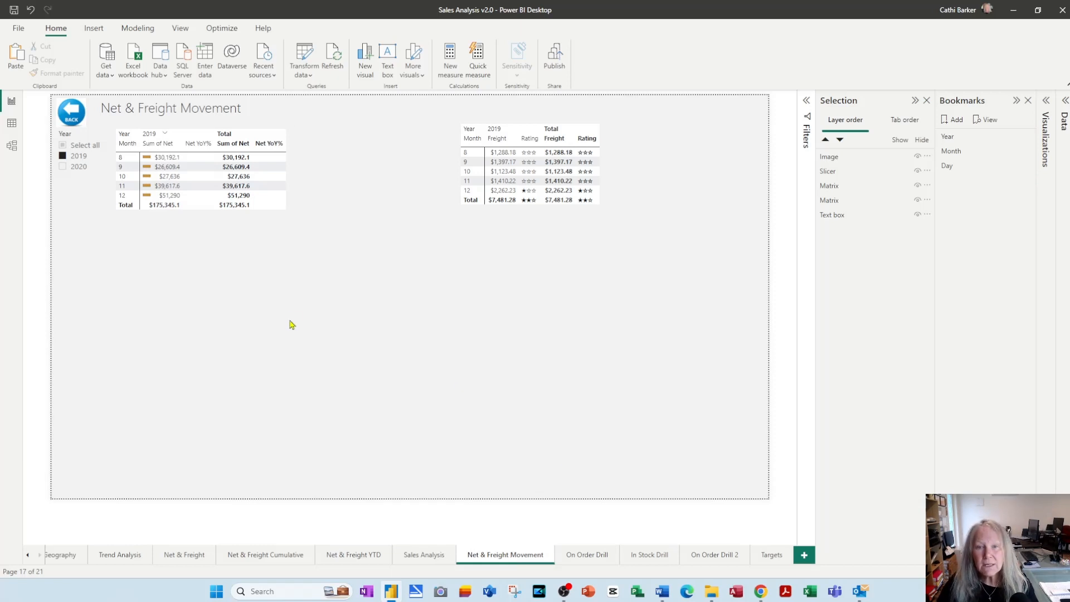
left_click(1047, 103)
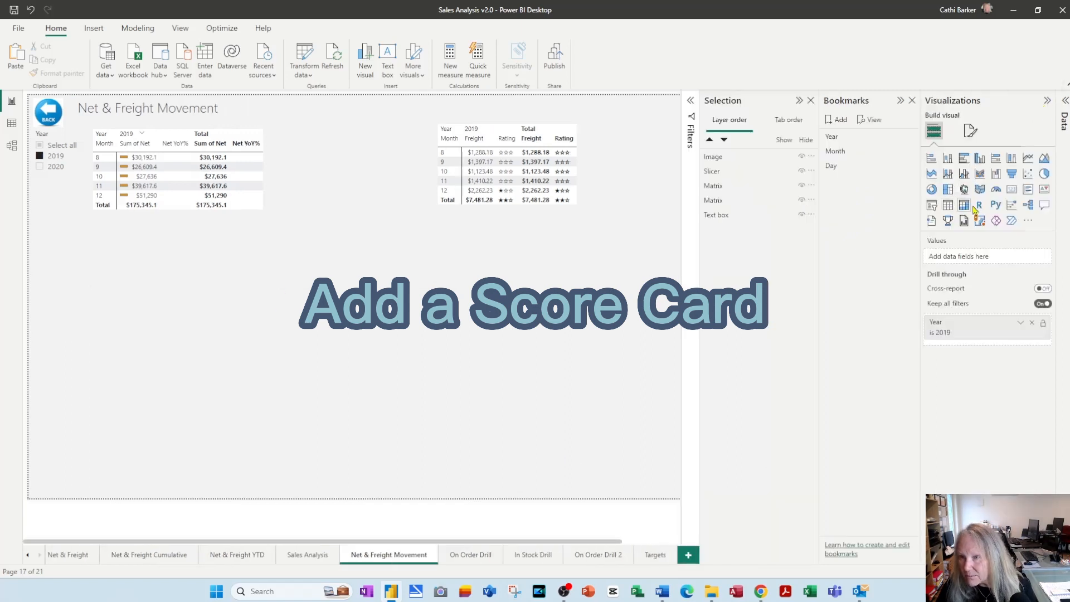
left_click(1013, 194)
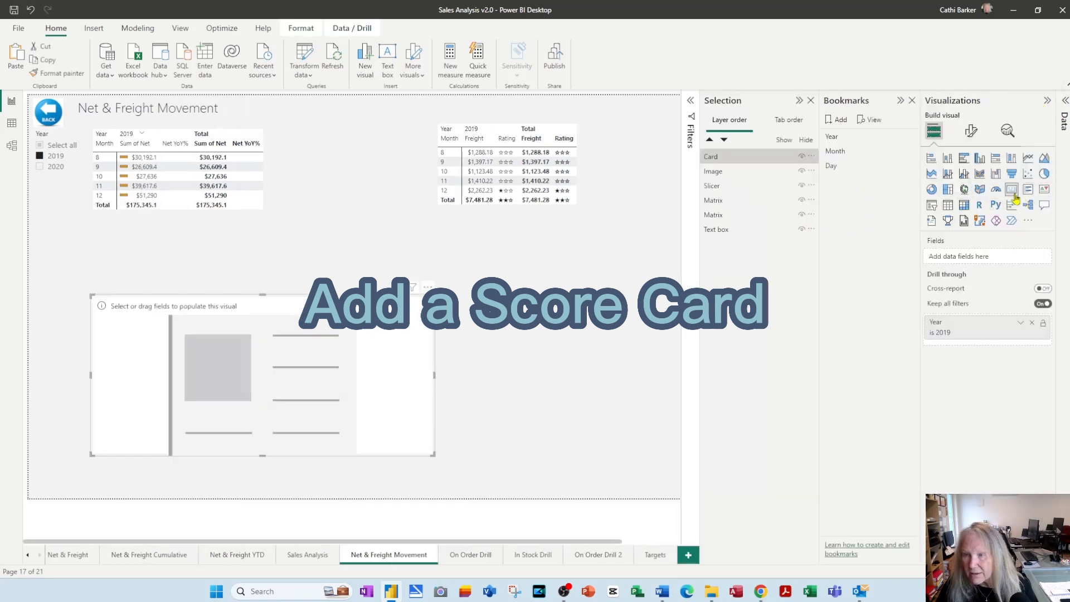
left_click_drag(433, 454, 225, 416)
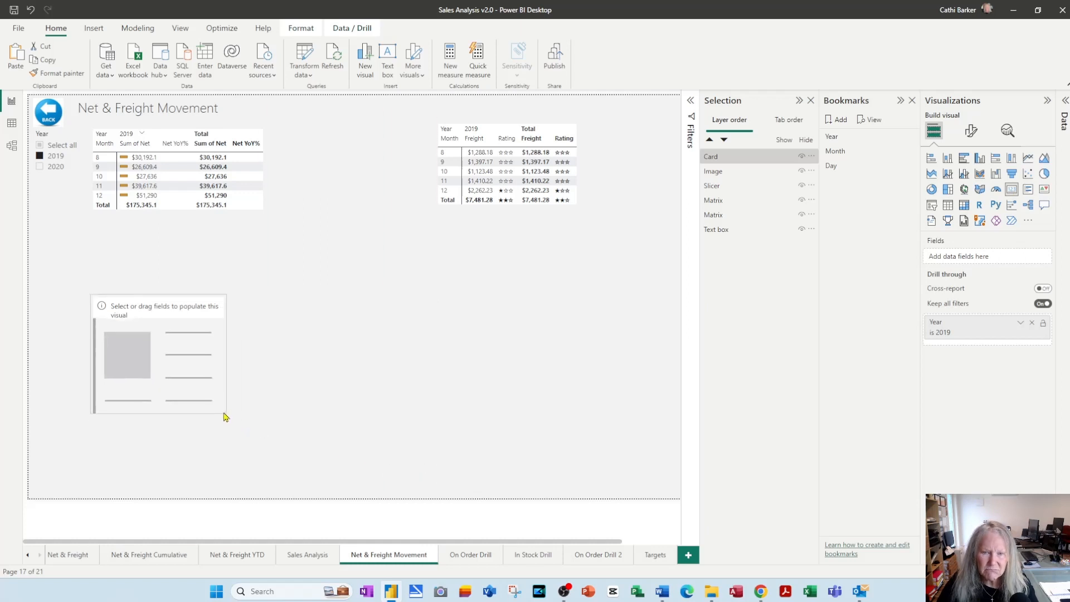
left_click_drag(182, 318, 128, 290)
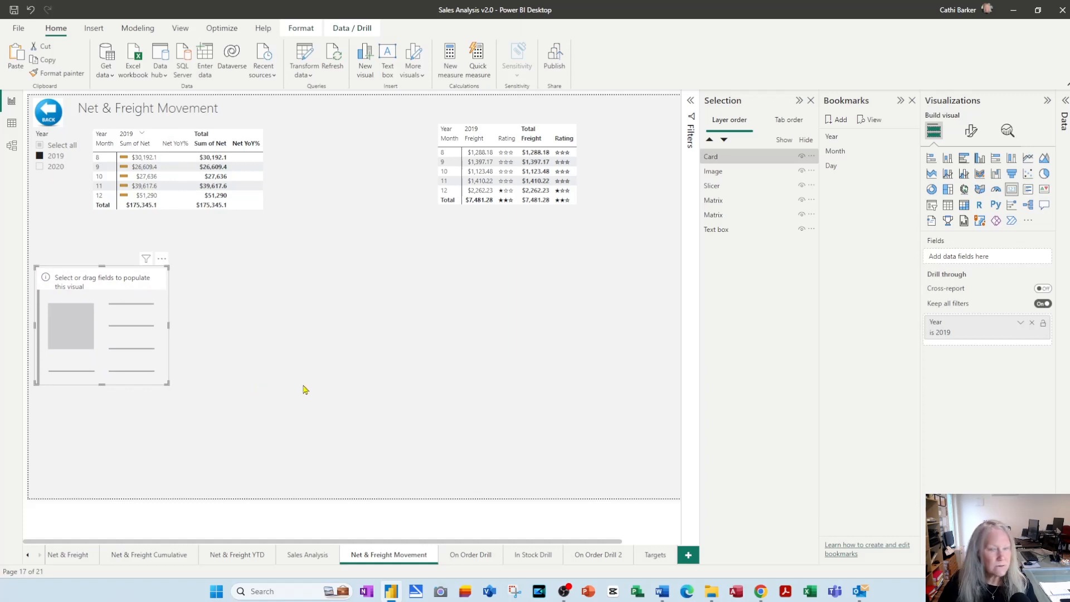
Add the Net YoY% measure from FactOrderDetails to the card
left_click(1066, 102)
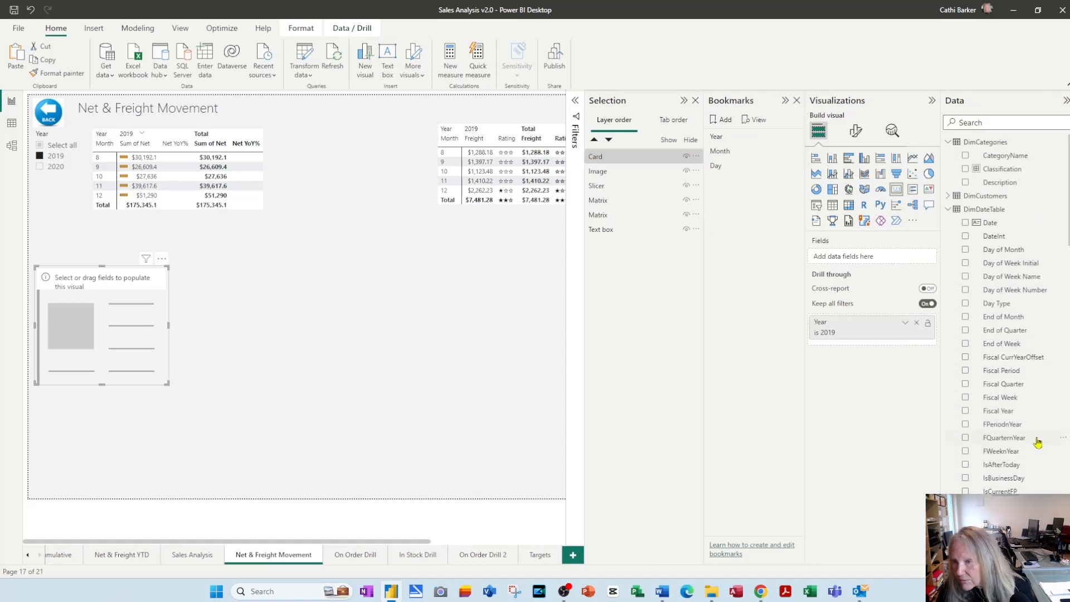
scroll(1038, 442, "down", 10)
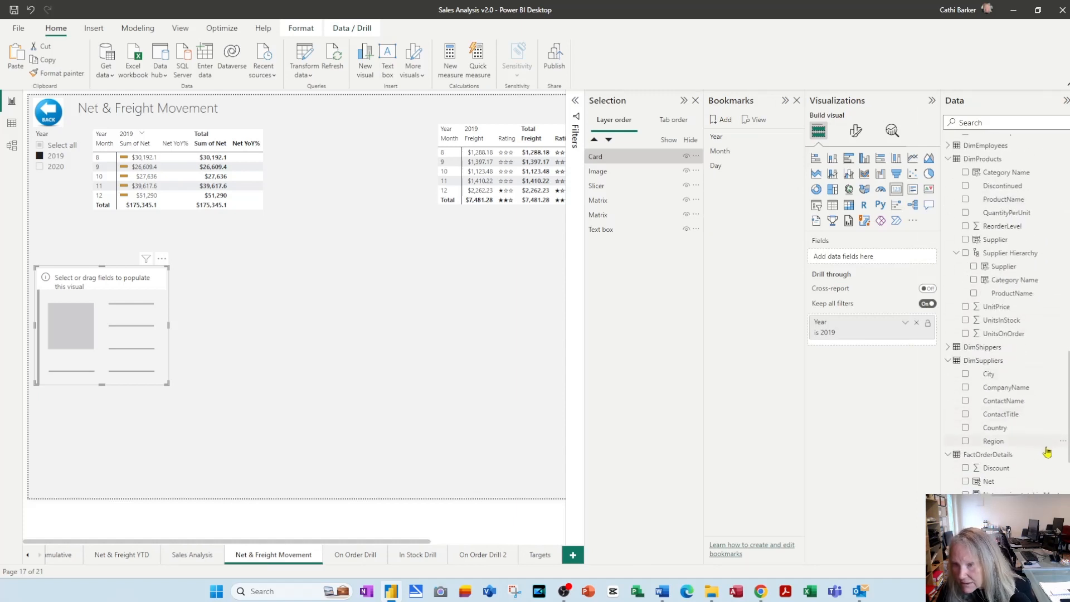
scroll(1047, 453, "down", 3)
left_click_drag(1002, 319, 873, 258)
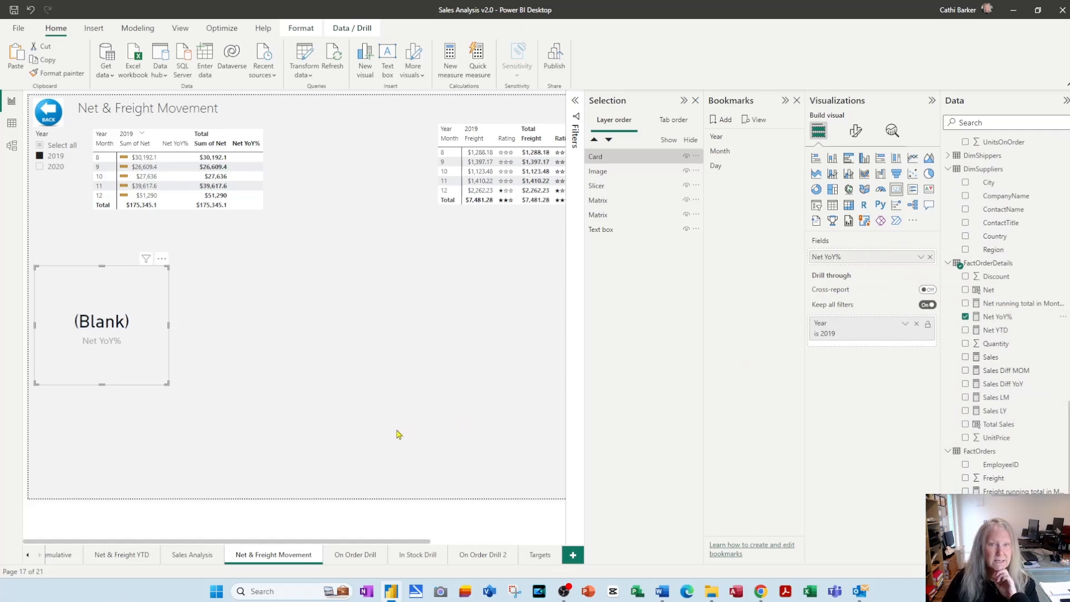
Clear the Year drill-through filter on the Net & Freight Movement page and select the Net YoY% card
left_click(150, 186)
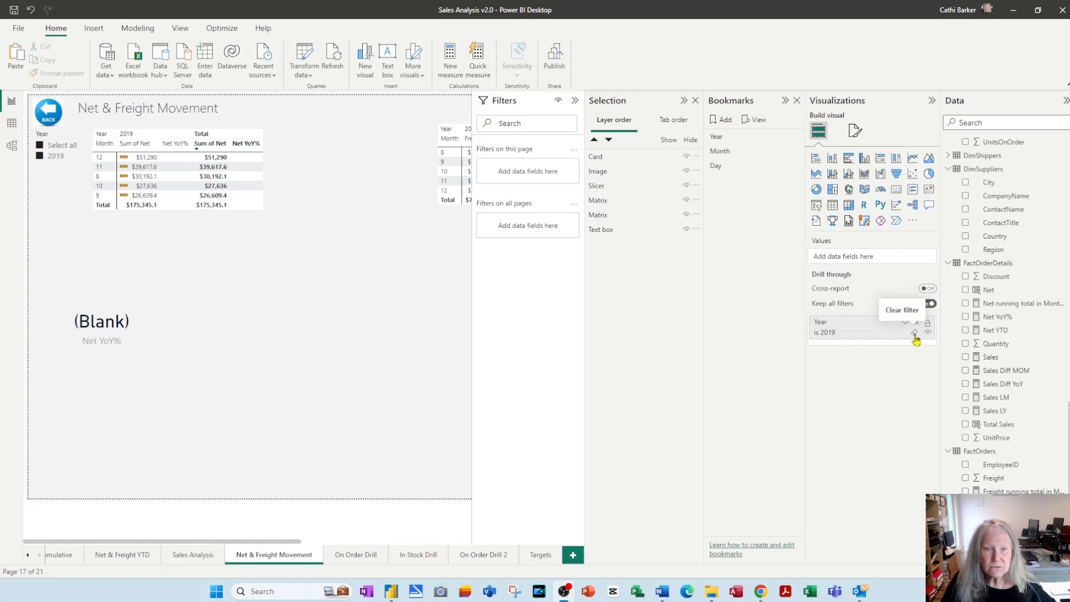
left_click(914, 335)
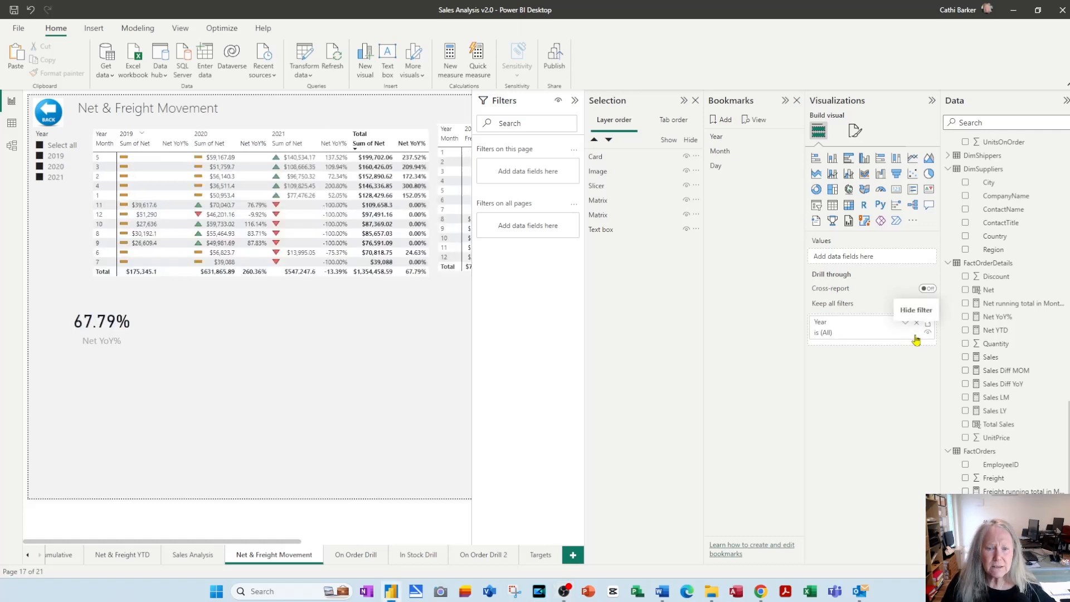
left_click(165, 370)
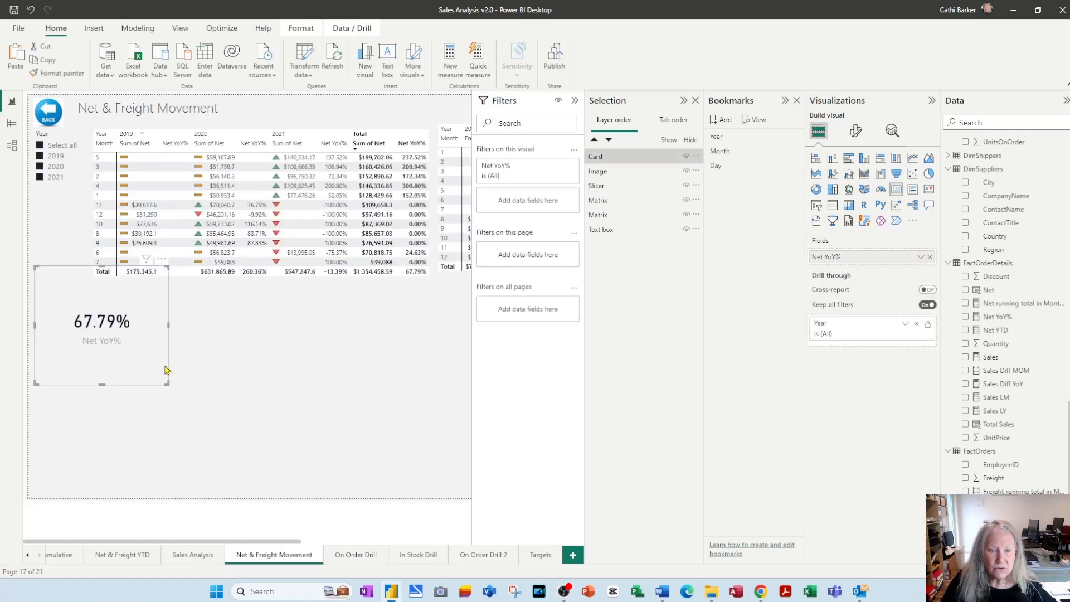
Shrink the Net YoY% card, move it down to the page's left edge, and collapse the Filters, Selection and Bookmarks panes
left_click_drag(161, 370, 124, 399)
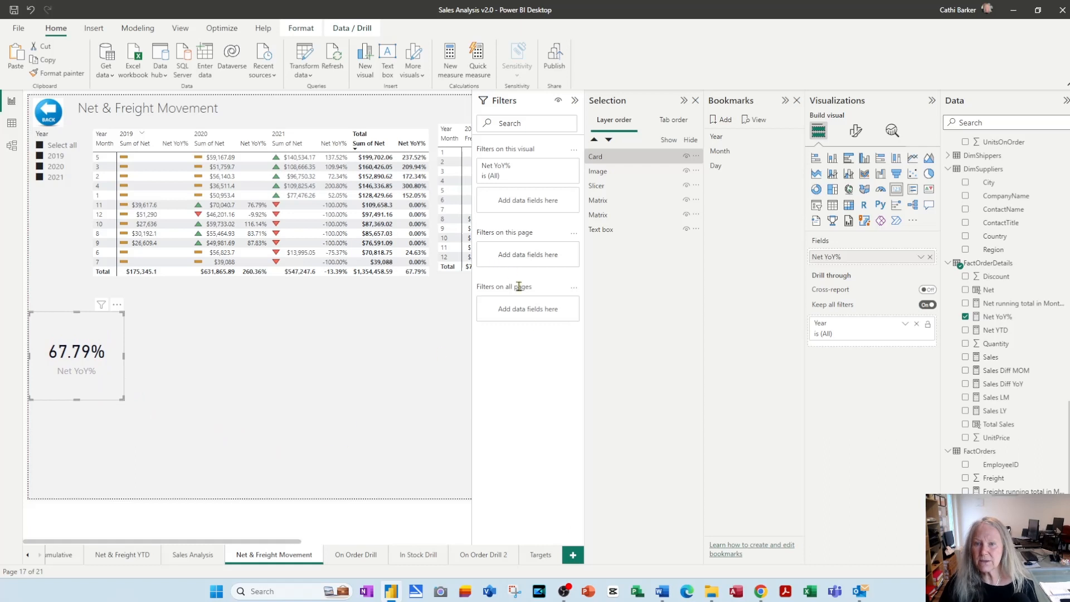
left_click(575, 102)
left_click(684, 101)
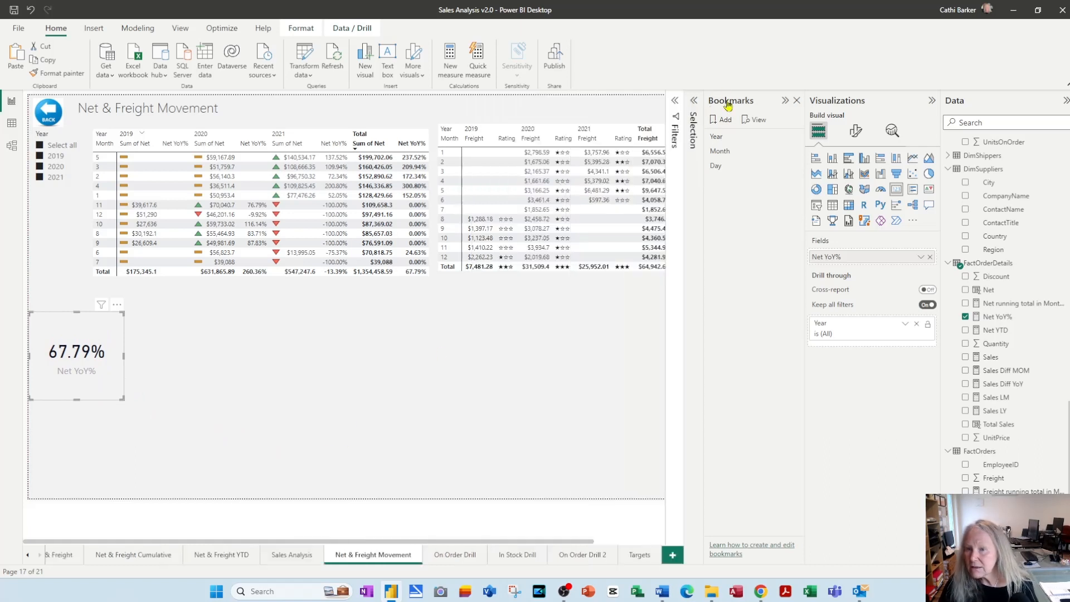
left_click(785, 101)
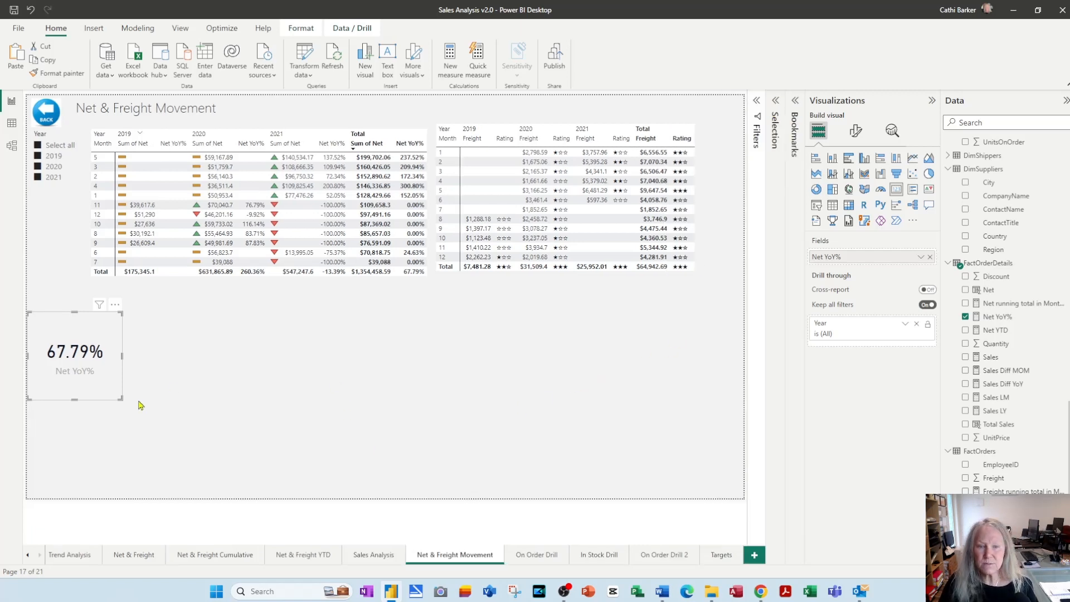
Turn on the background effect in the Net YoY% card's general formatting
left_click(856, 132)
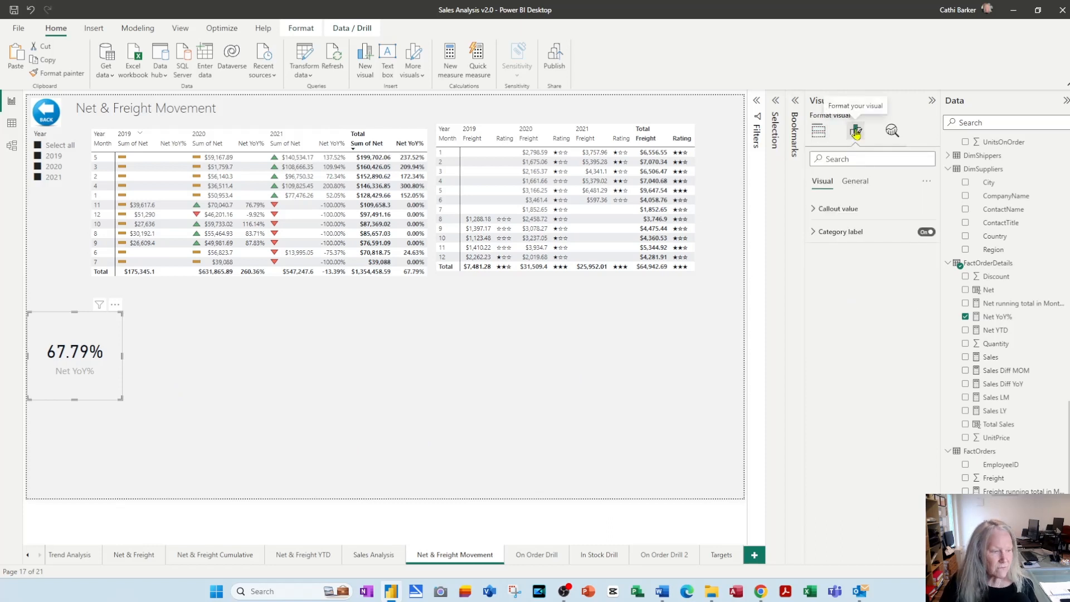
left_click(855, 182)
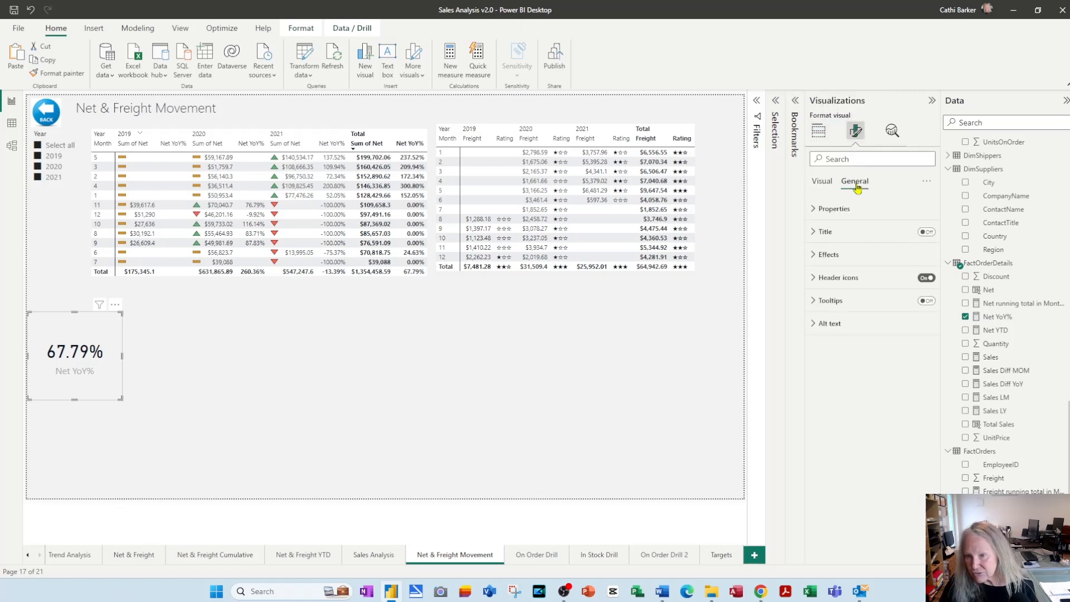
left_click(819, 263)
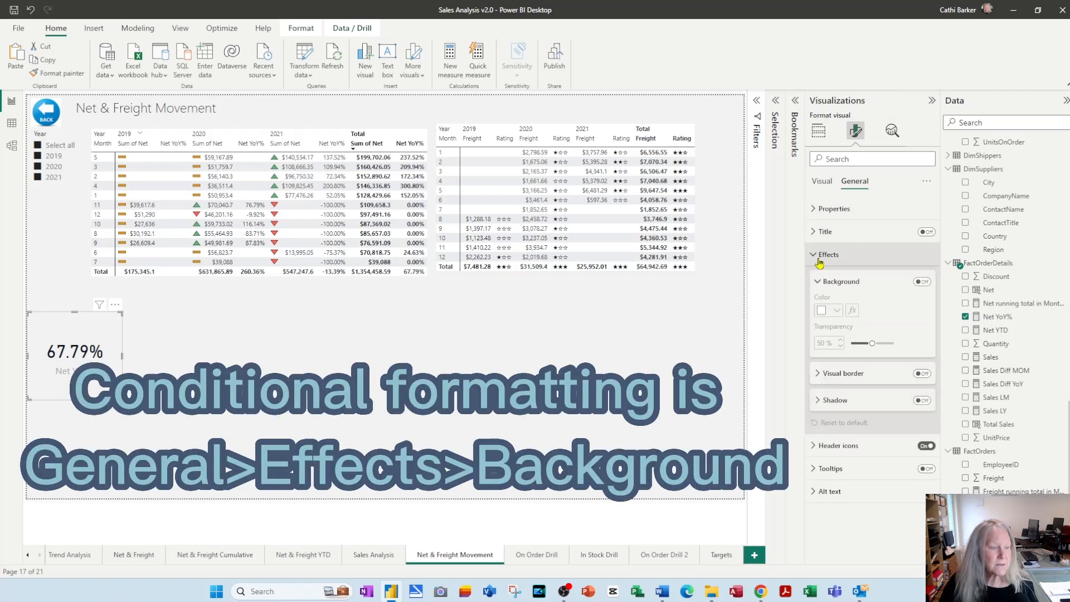
left_click(923, 282)
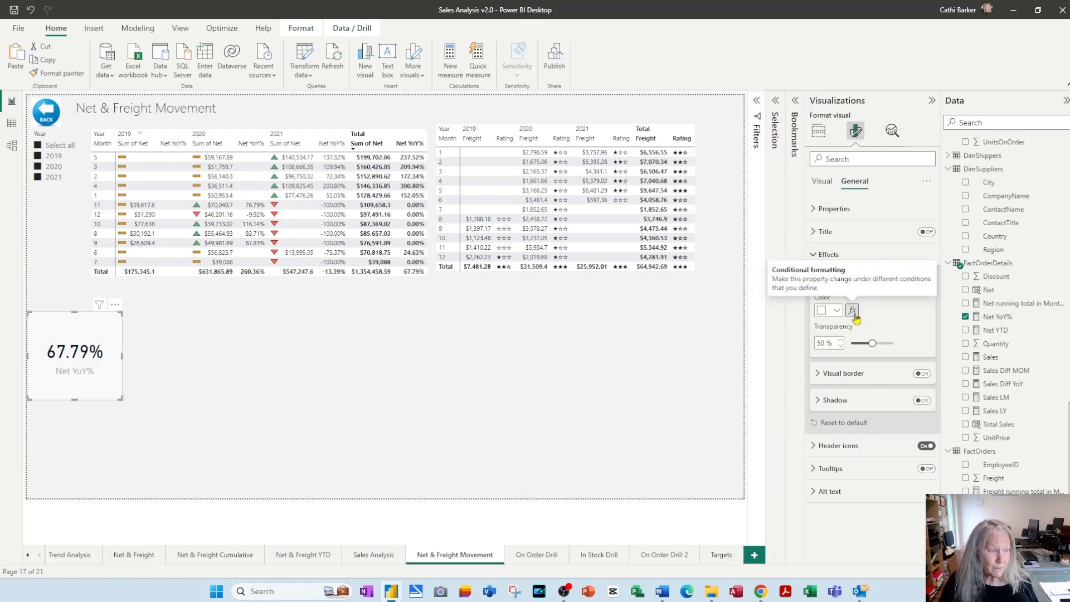
Open conditional formatting for the card's background color and set the format style to Rules, based on Net YoY%
left_click(854, 314)
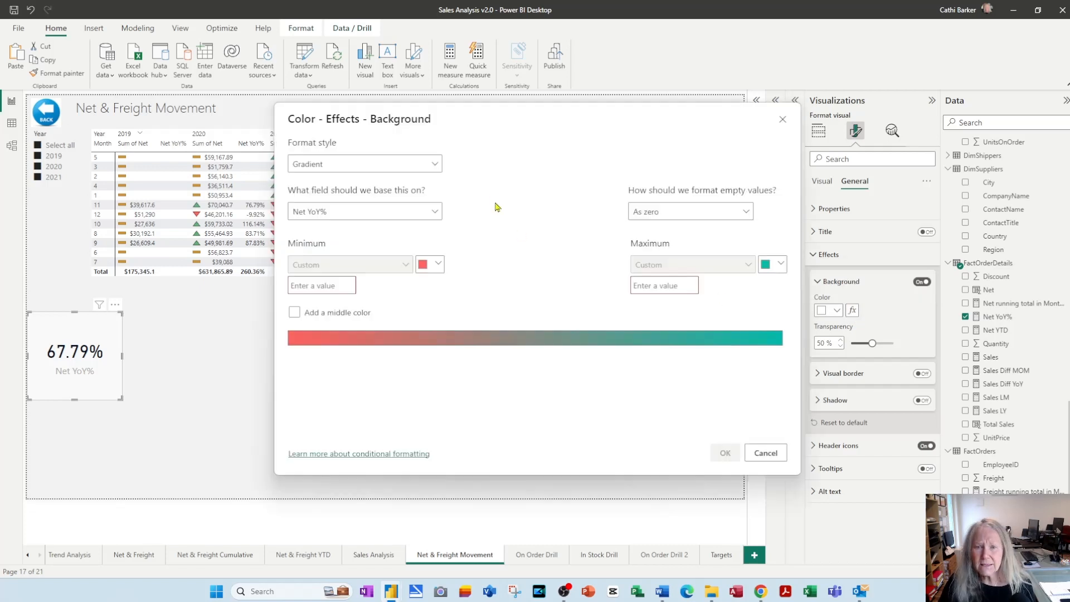
left_click_drag(519, 124, 511, 132)
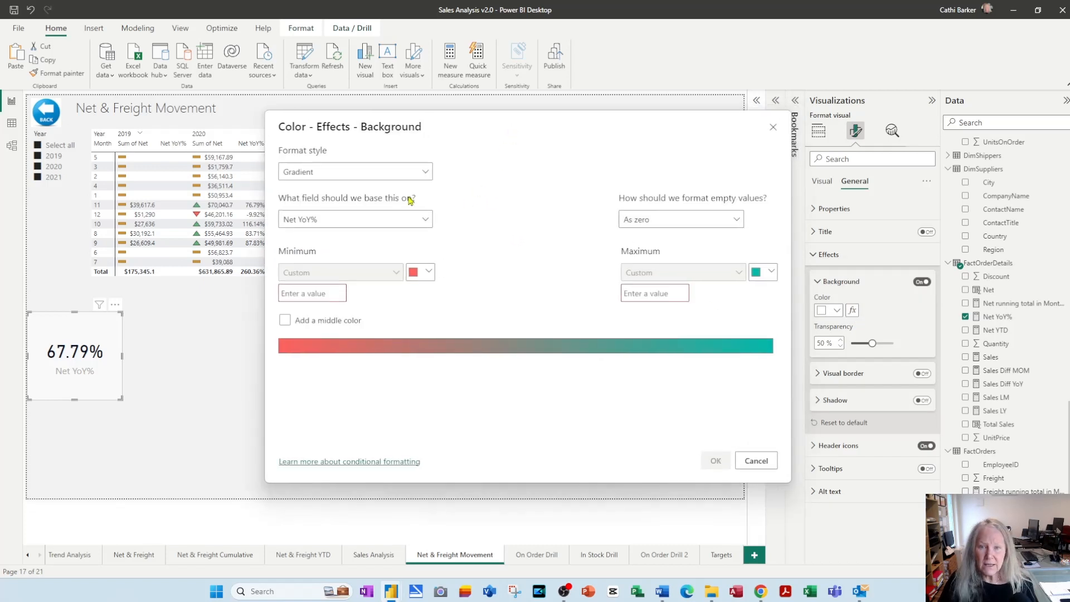
left_click(426, 173)
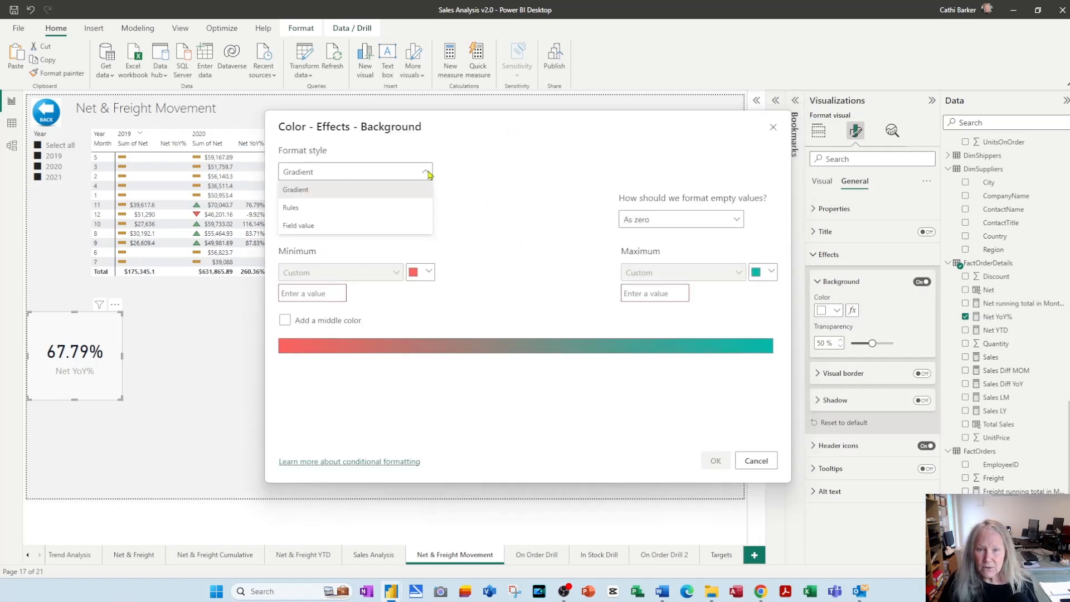
left_click(347, 208)
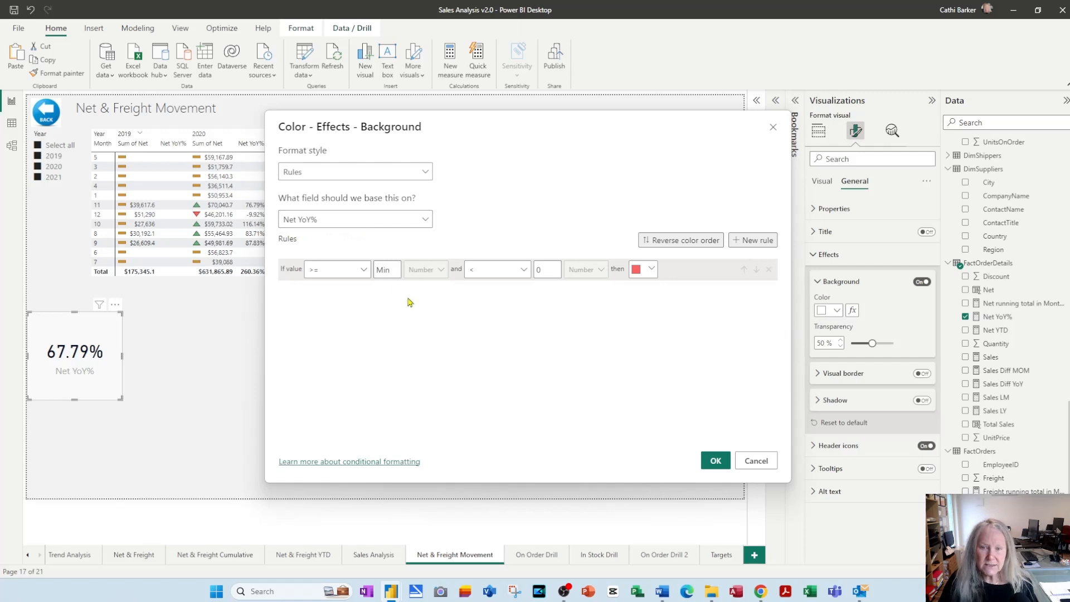
Set the first background rule to color the card purple (Theme color 8) when the value is blank
left_click(365, 270)
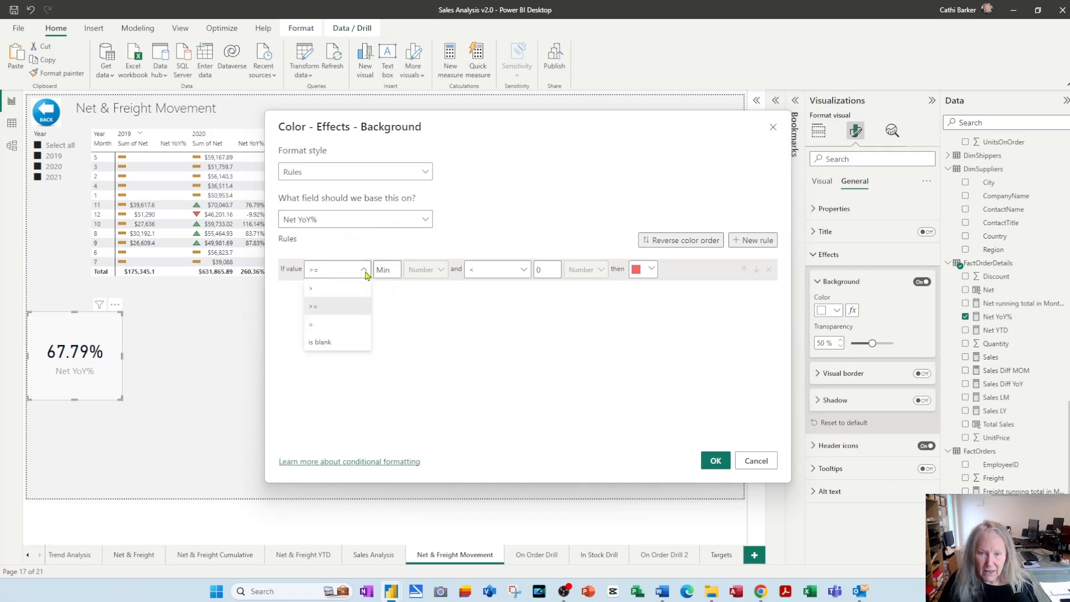
left_click(342, 349)
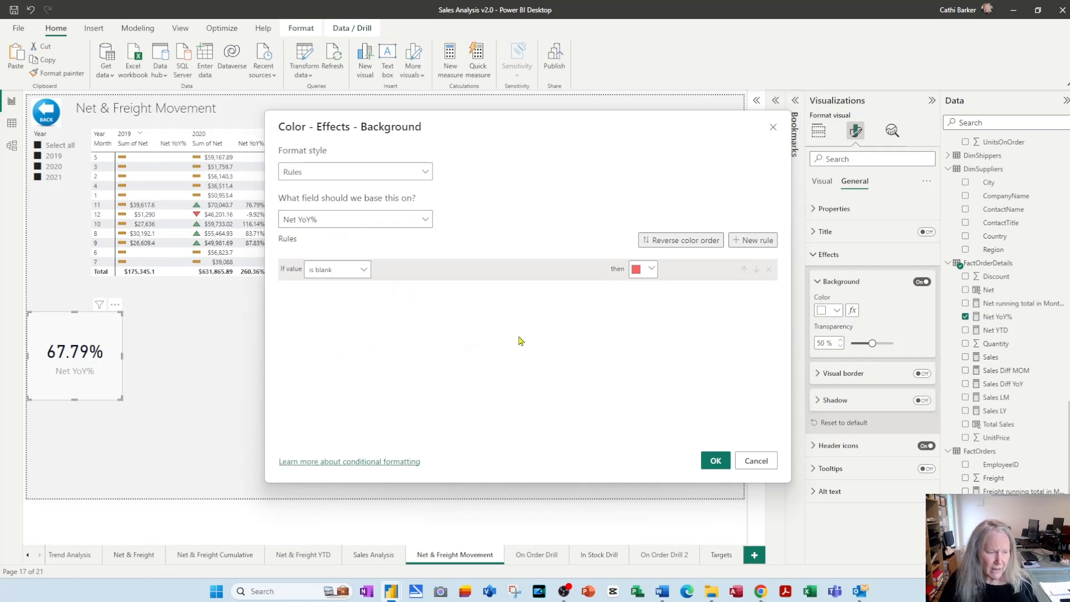
left_click(652, 269)
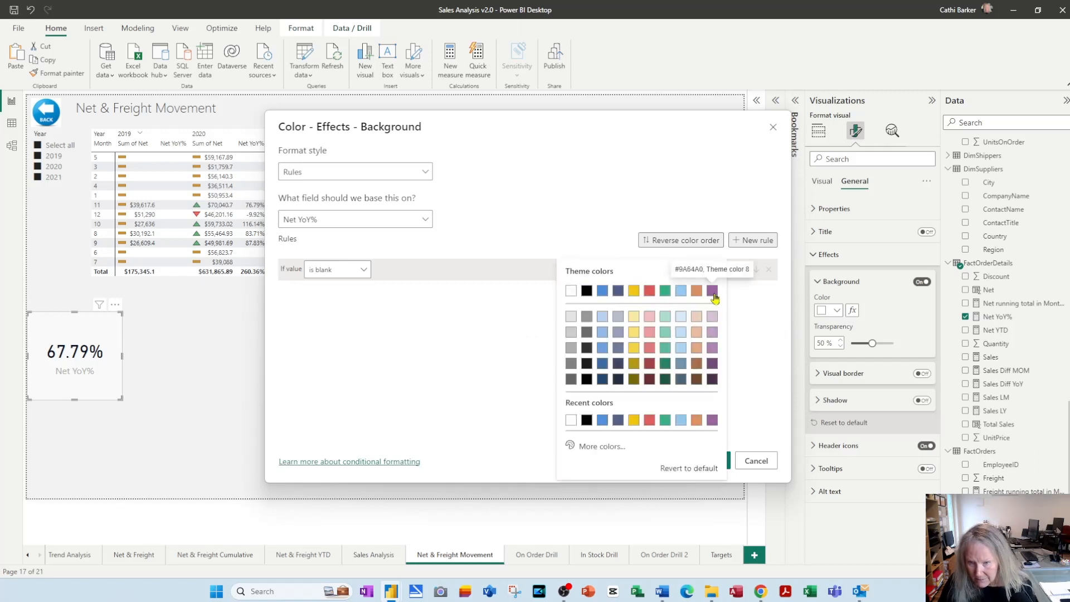
left_click(713, 317)
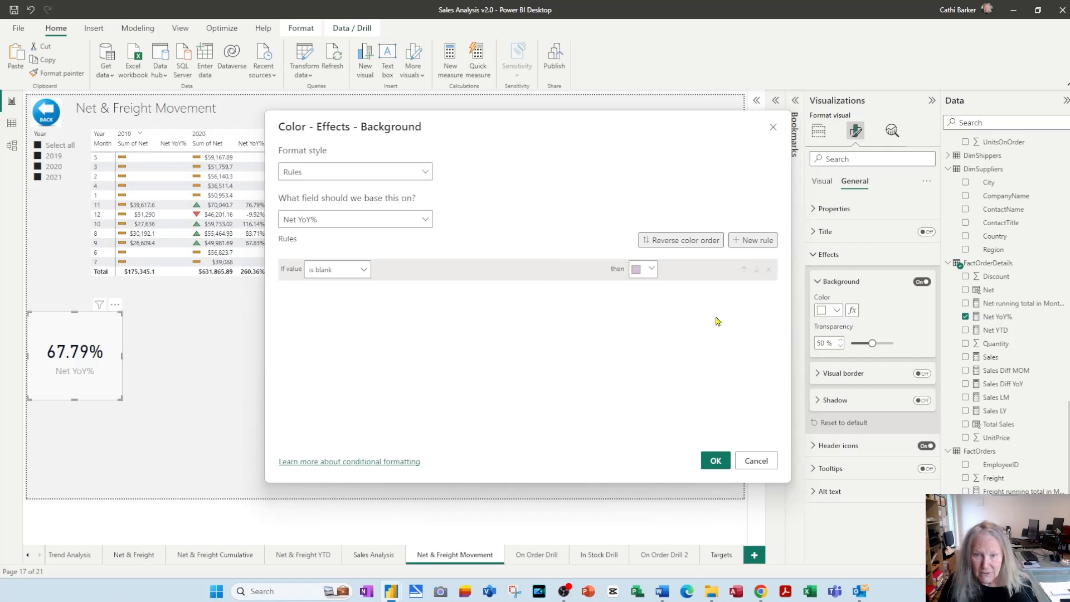
left_click(653, 272)
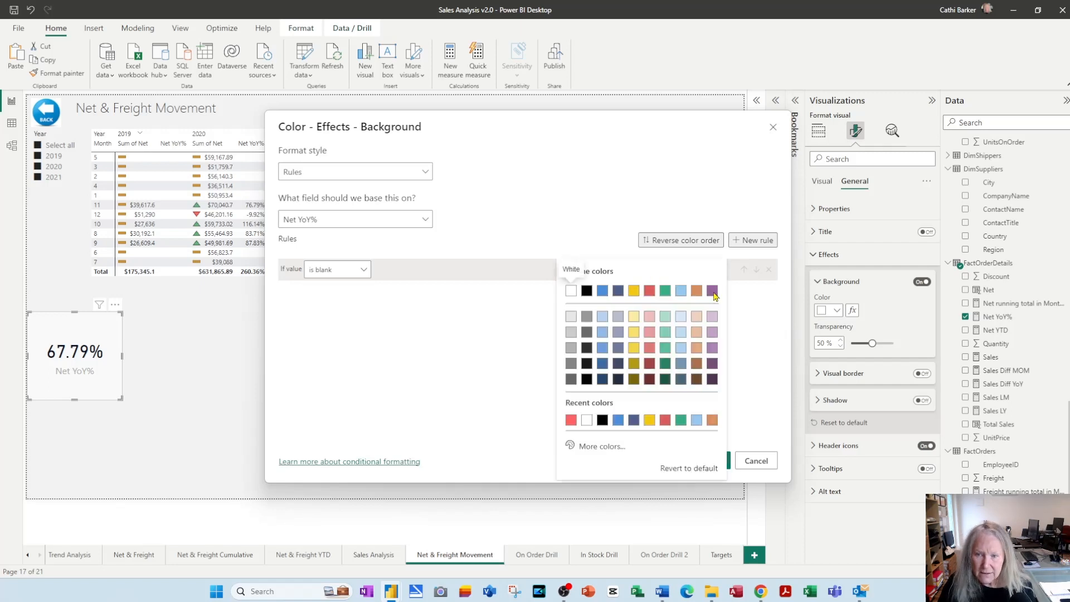
left_click(713, 293)
Add a second rule that colors the background blue when the value is >= 0 and < 100
left_click(756, 248)
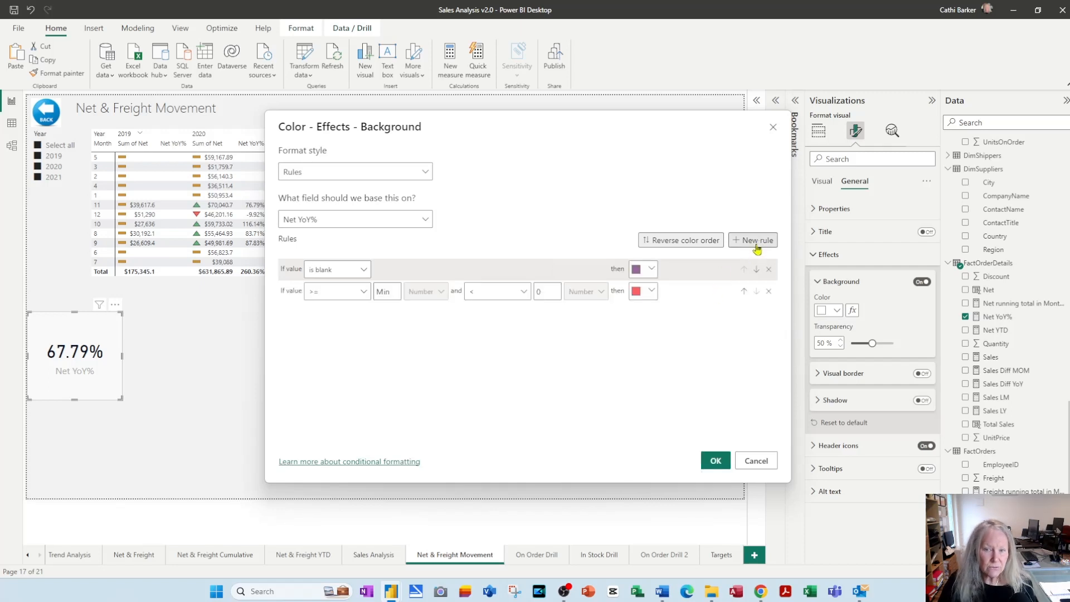
left_click(363, 292)
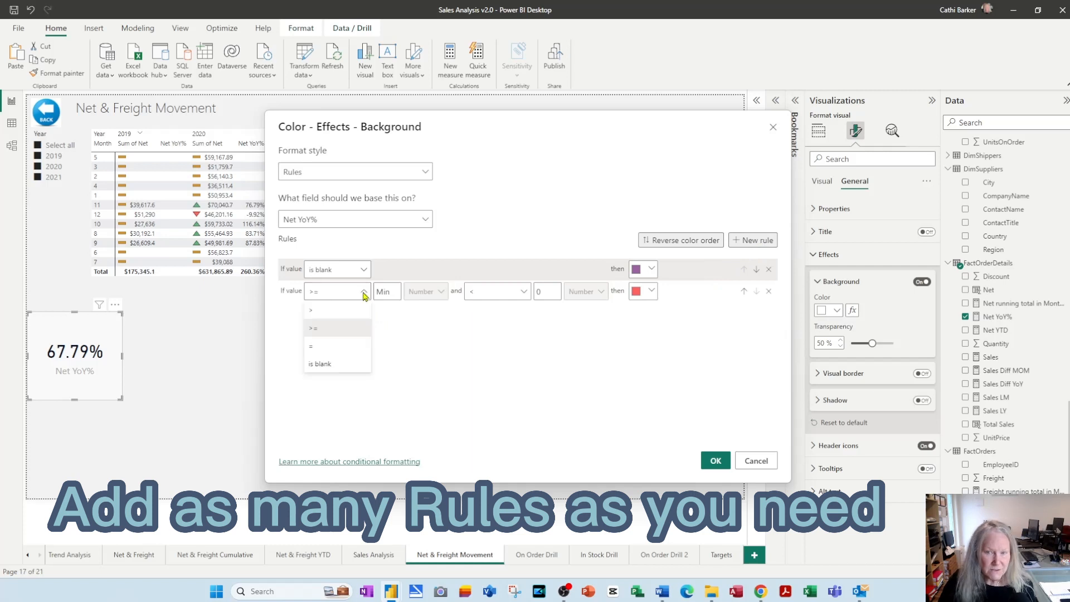
left_click(343, 329)
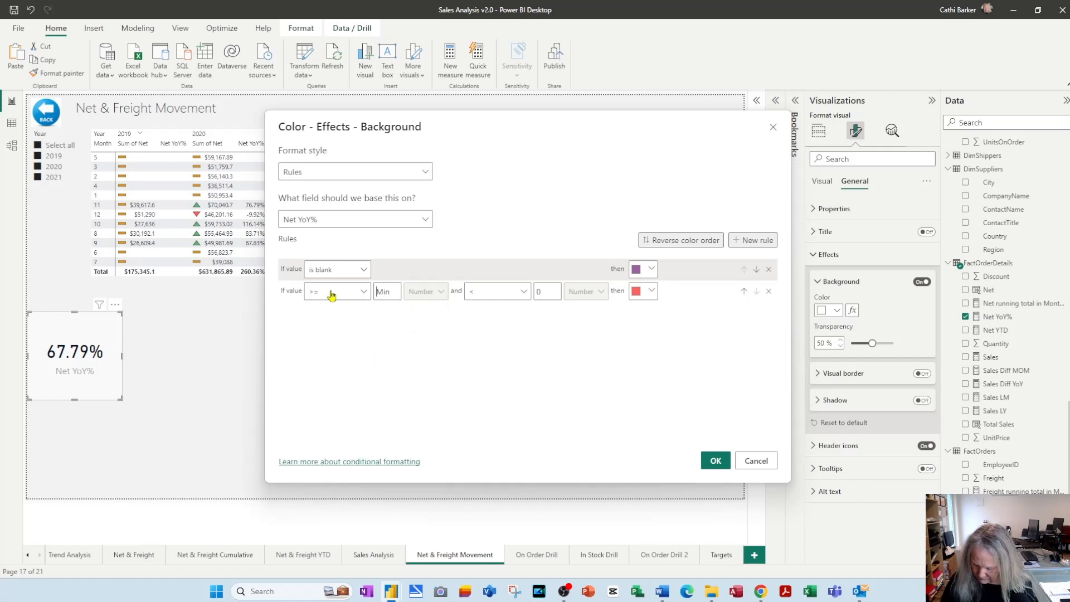
type("0")
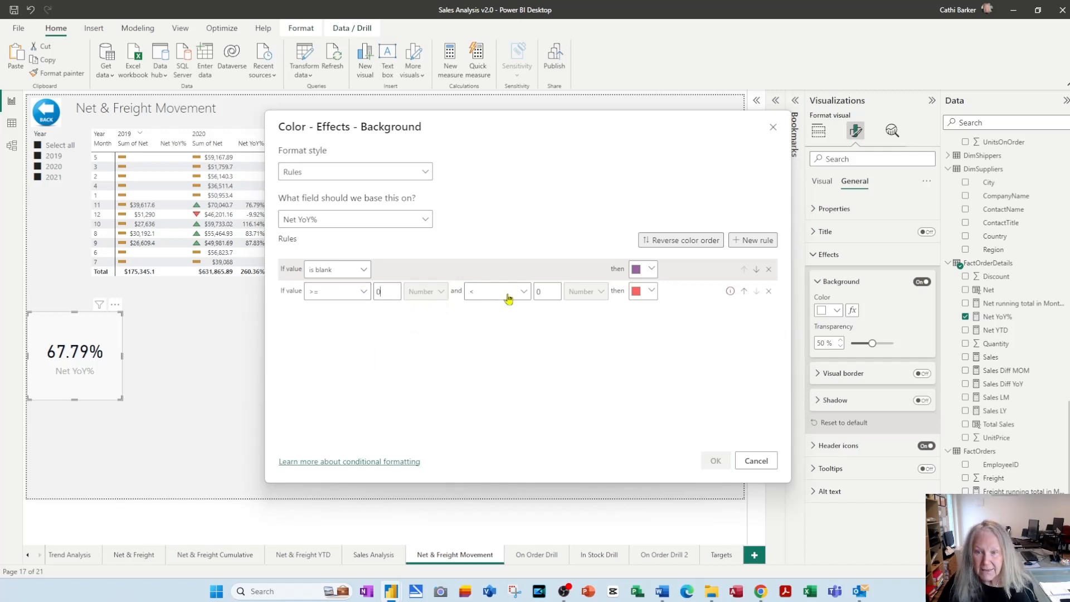
double_click(543, 292)
type("100")
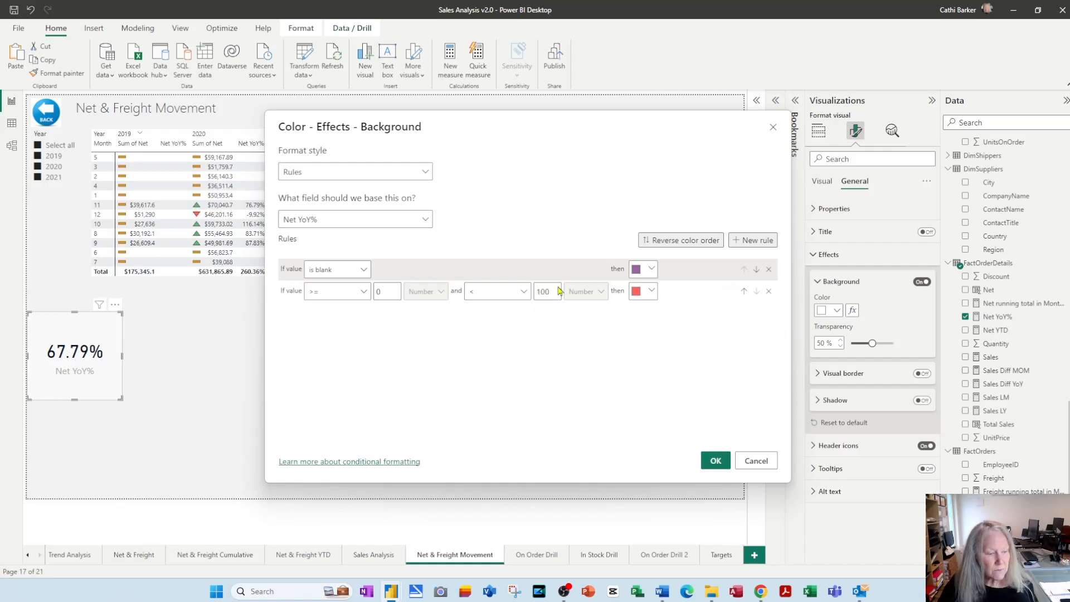
left_click(653, 292)
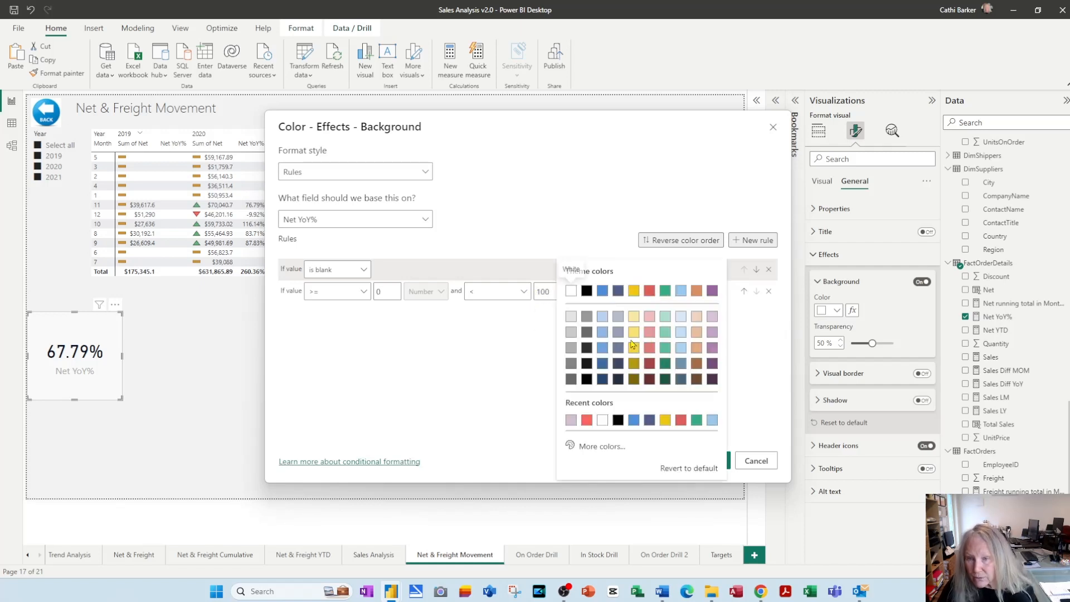
left_click(604, 297)
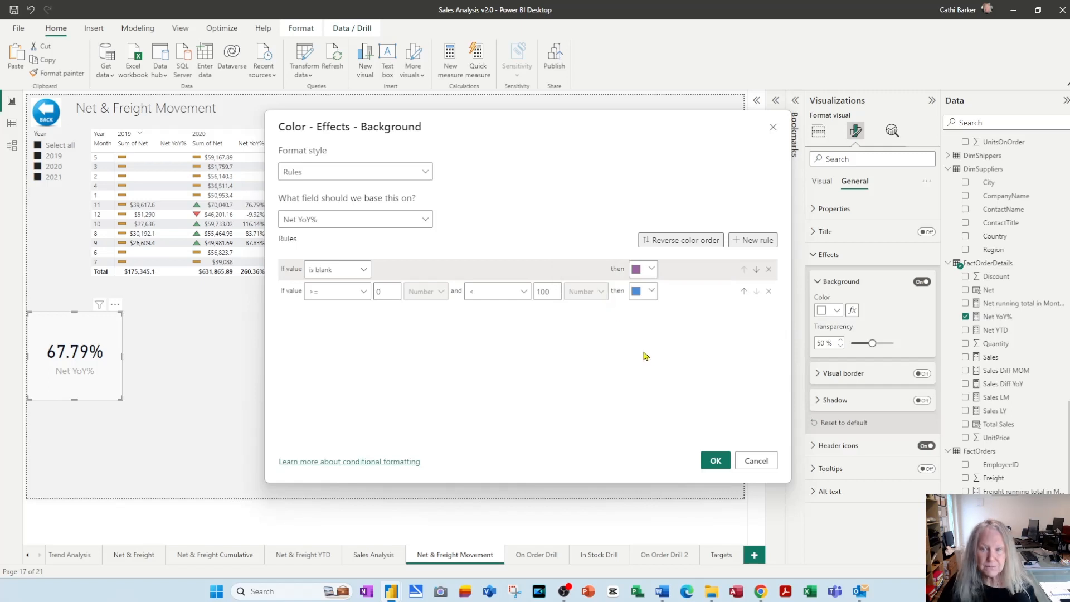
Add a third rule that colors the background red when the value is >= -100 and < 0, and apply the rules
left_click(754, 246)
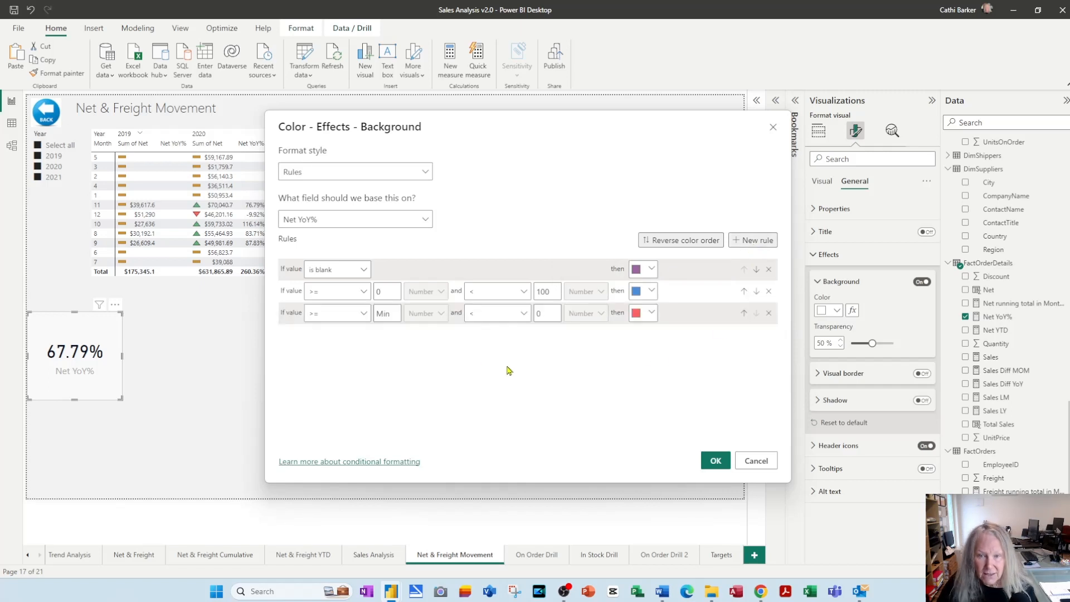
left_click(364, 315)
left_click(364, 315)
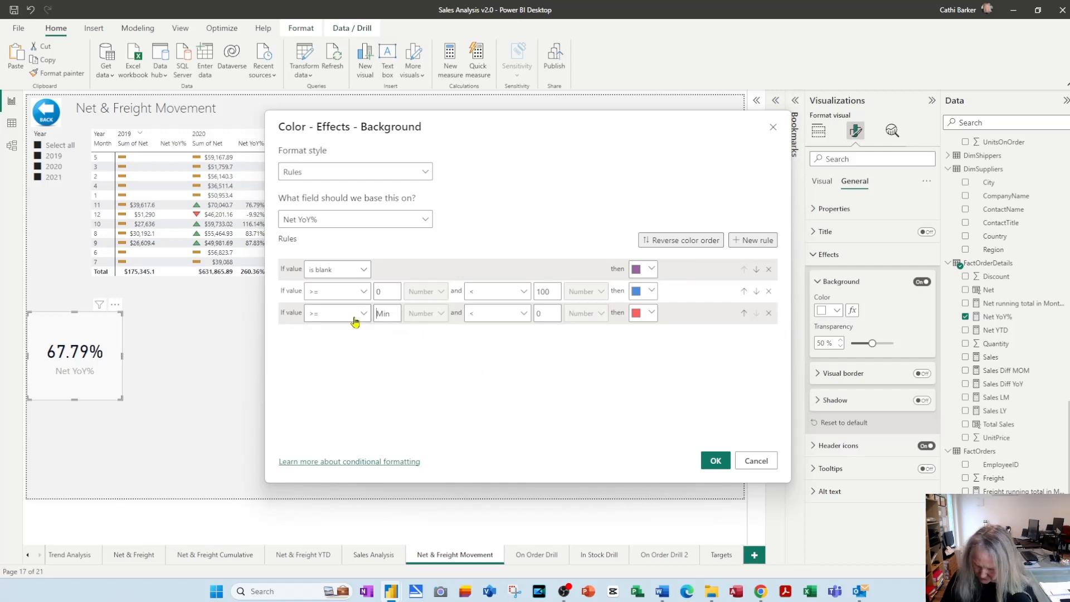
key("Tab")
type("-100")
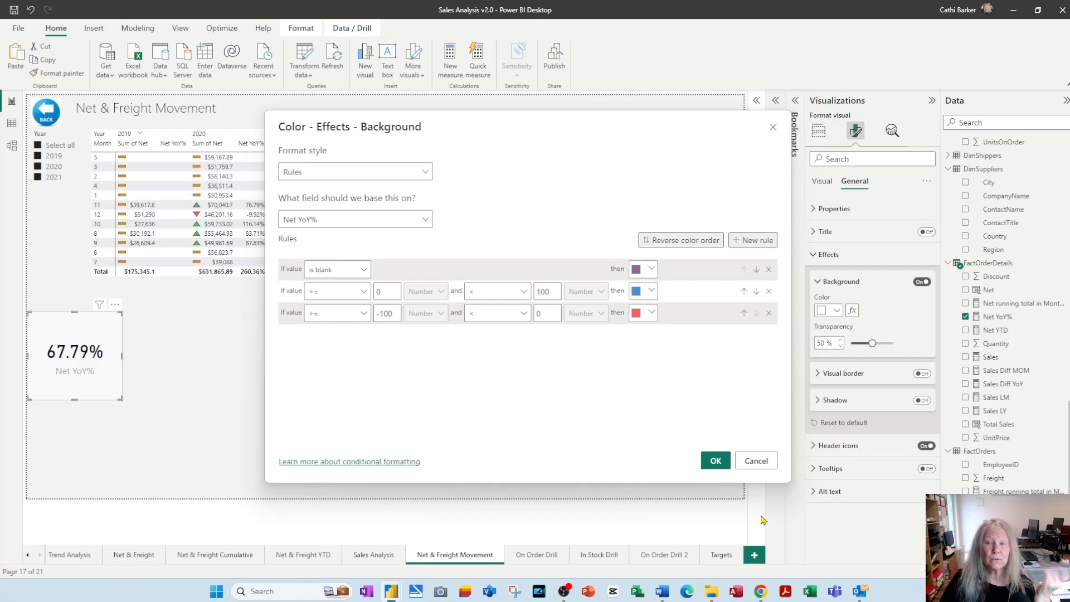
left_click(716, 461)
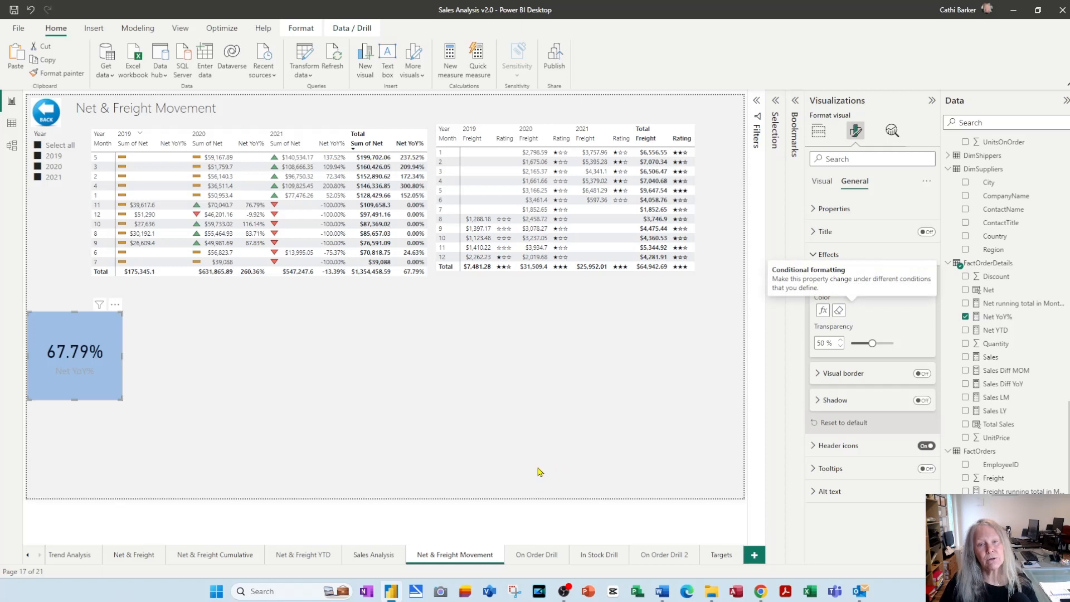
Test the card's background rules by filtering the Year slicer to 2019, 2020 and 2021 in turn, then select all years again
left_click(539, 471)
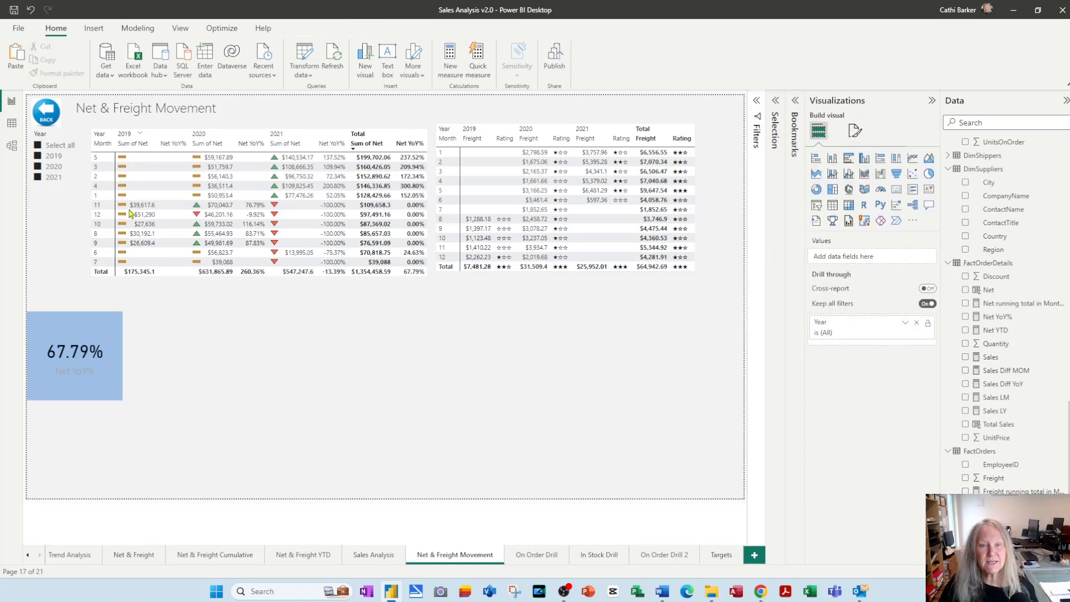
left_click(38, 158)
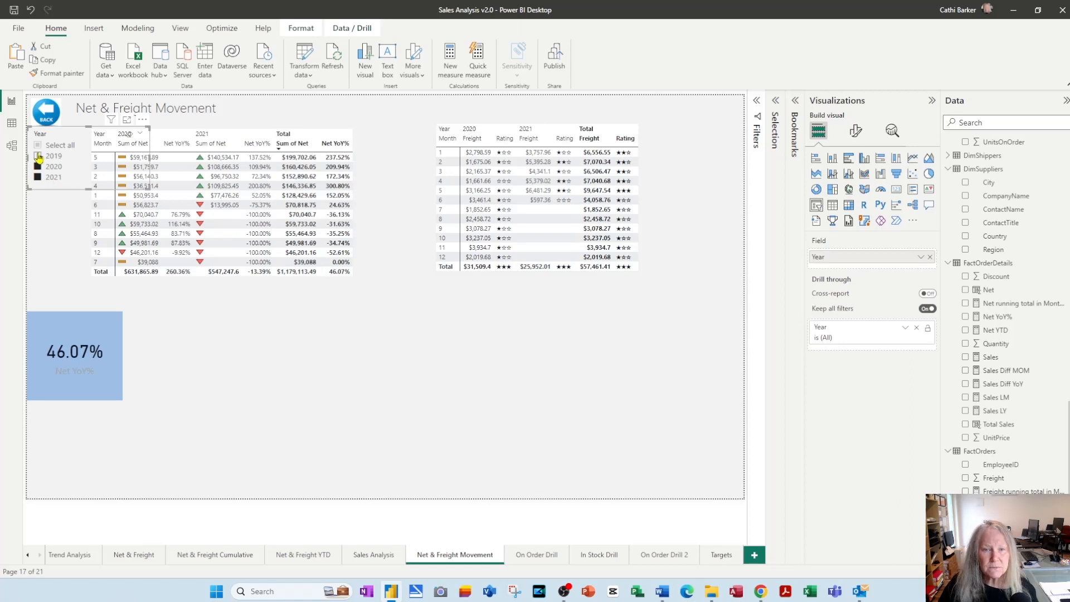
left_click(39, 157)
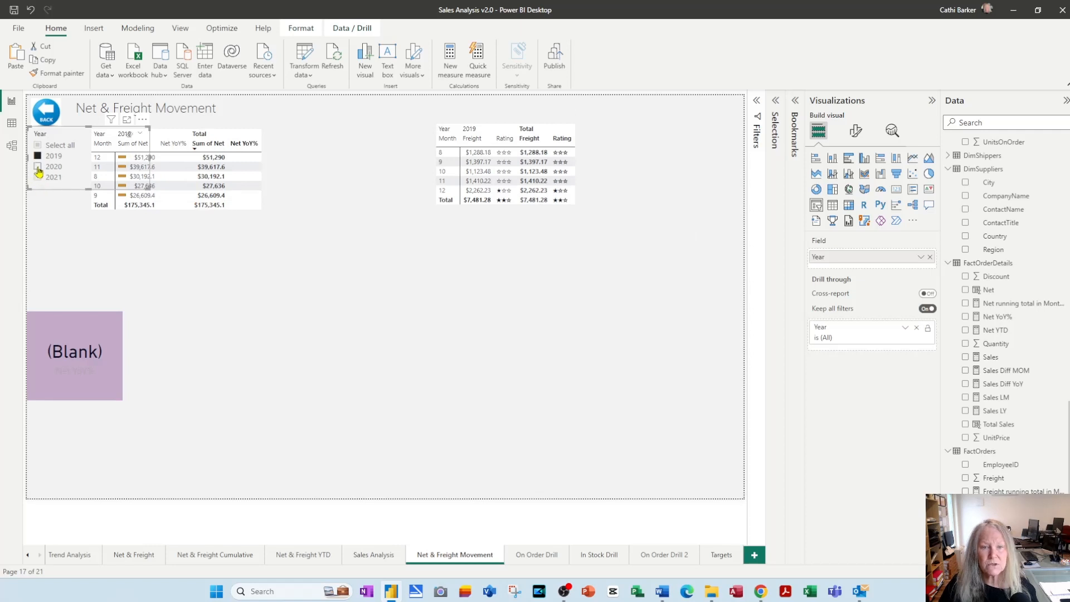
left_click(38, 166)
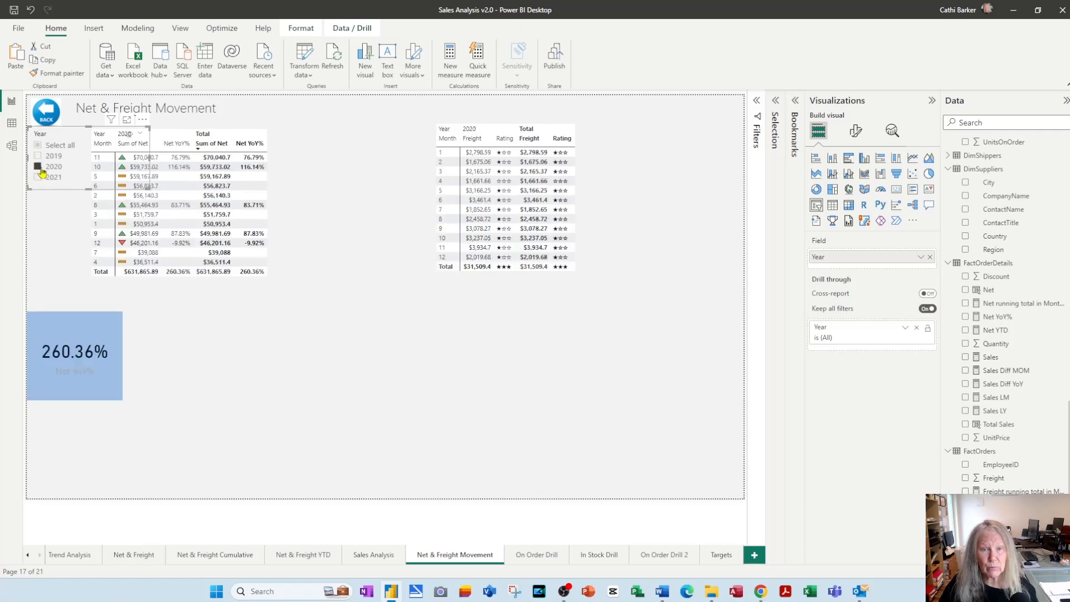
left_click(38, 177)
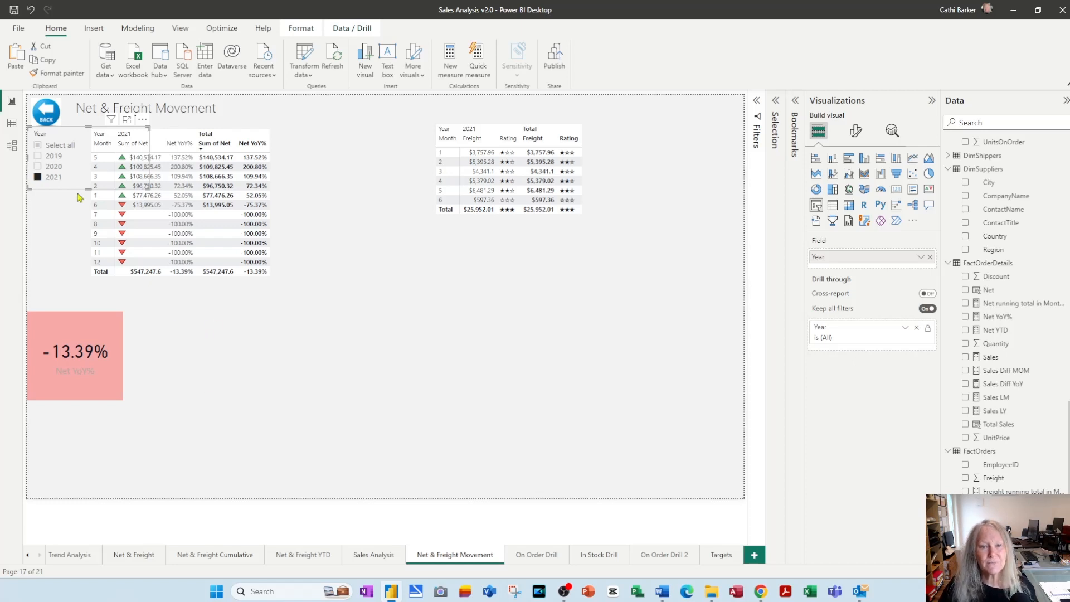
left_click(38, 146)
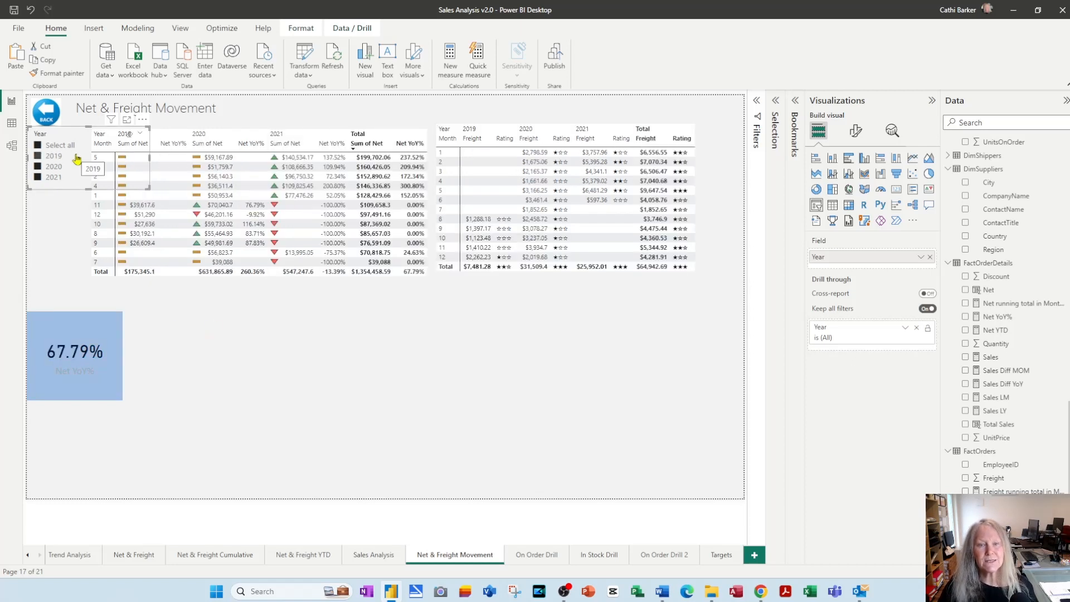